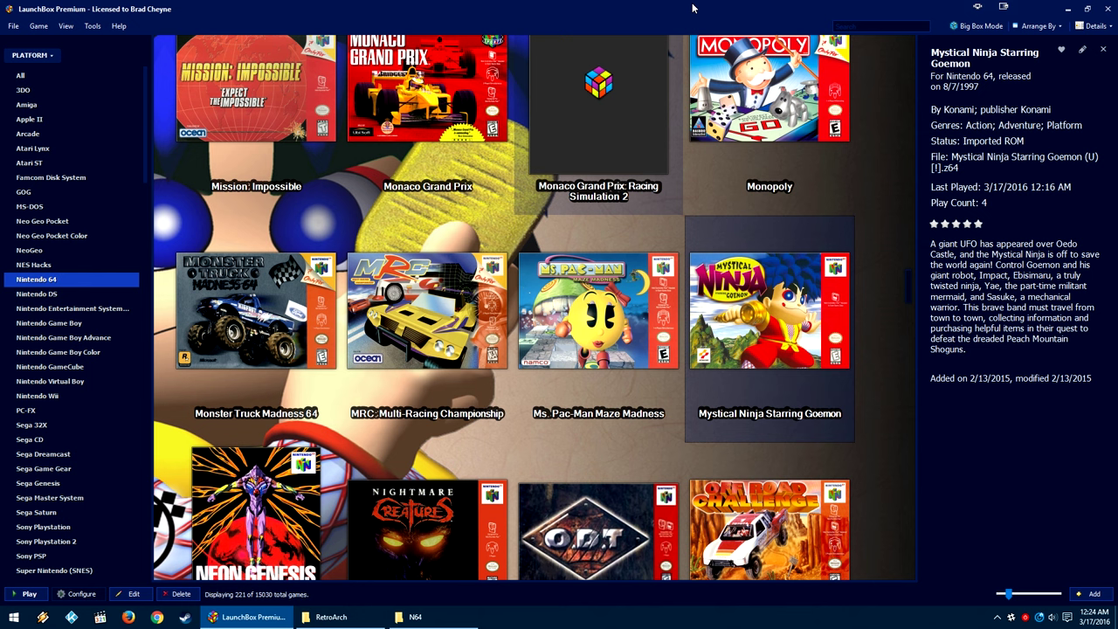
# Step: Start LaunchBox's ROM Files import wizard from the Tools > Import menu
pyautogui.scroll(-2, 875, 319)
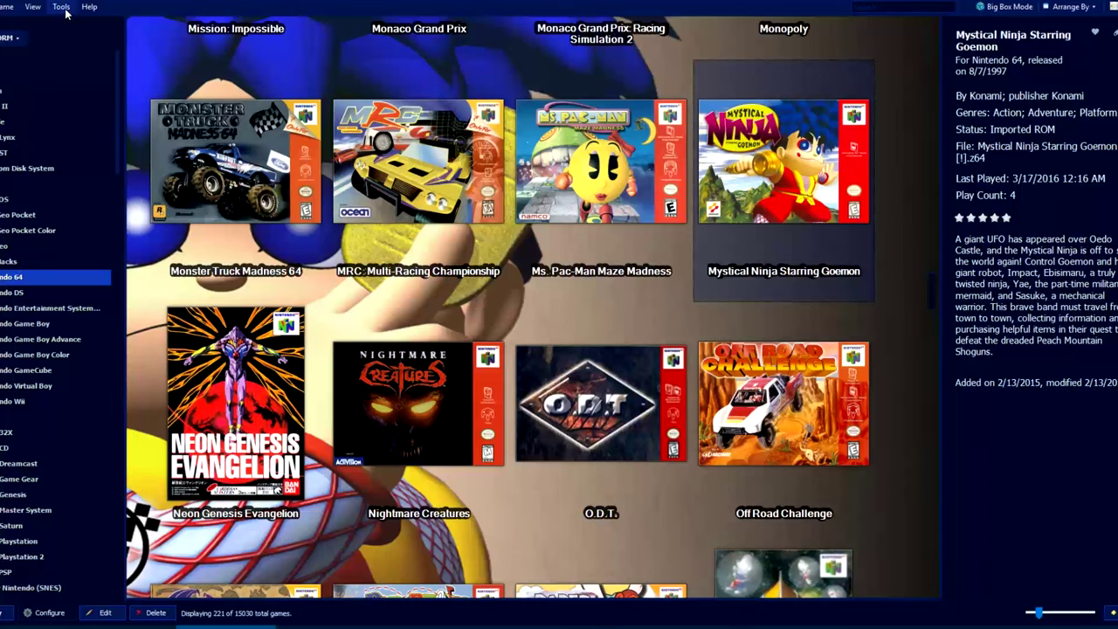
pyautogui.click(61, 7)
pyautogui.moveTo(134, 147)
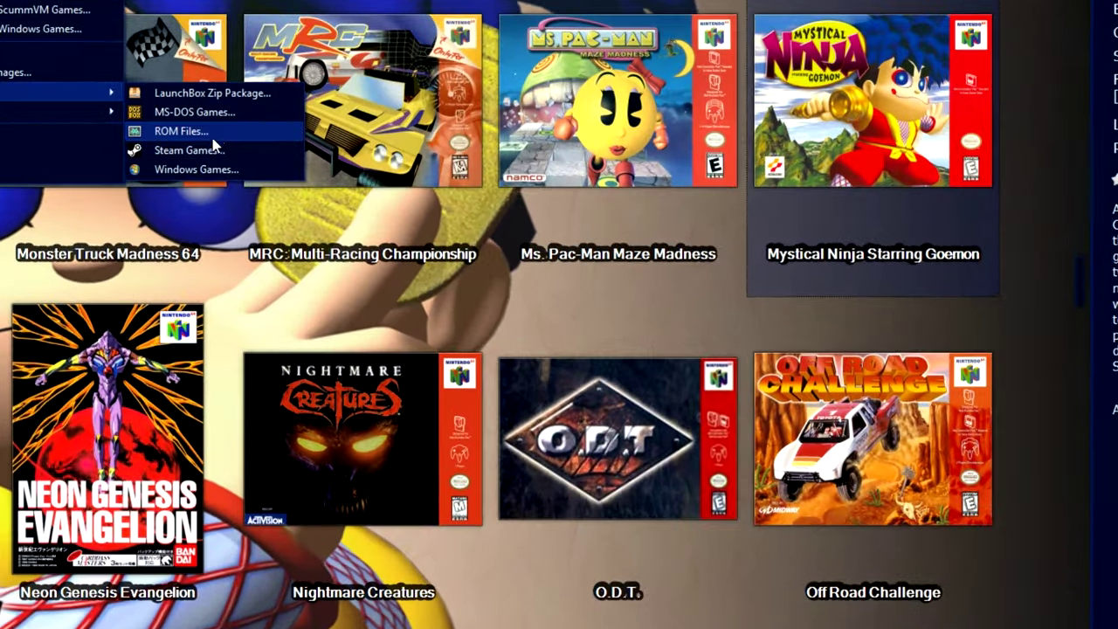
pyautogui.click(180, 131)
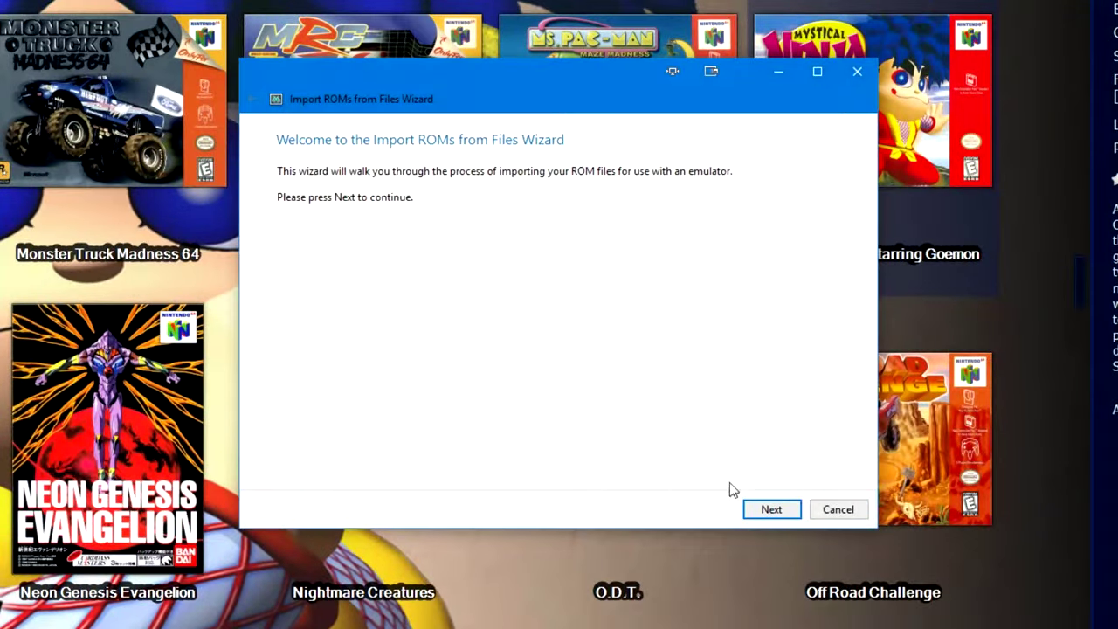
pyautogui.click(771, 509)
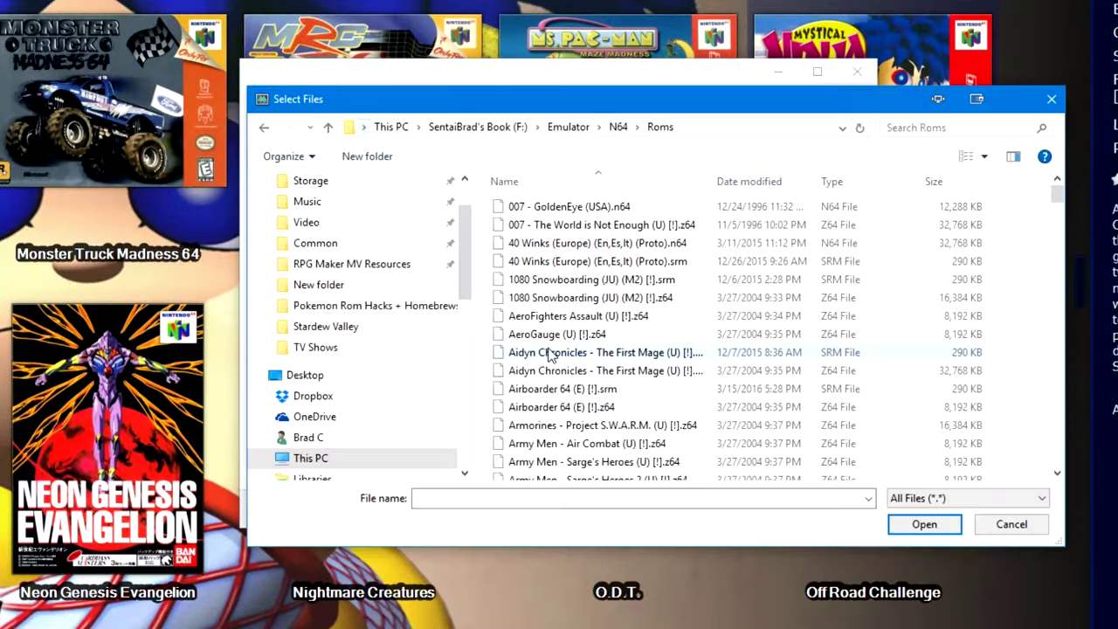
# Step: Search the Roms folder for *.n64, select all the results and confirm them for import
pyautogui.click(973, 129)
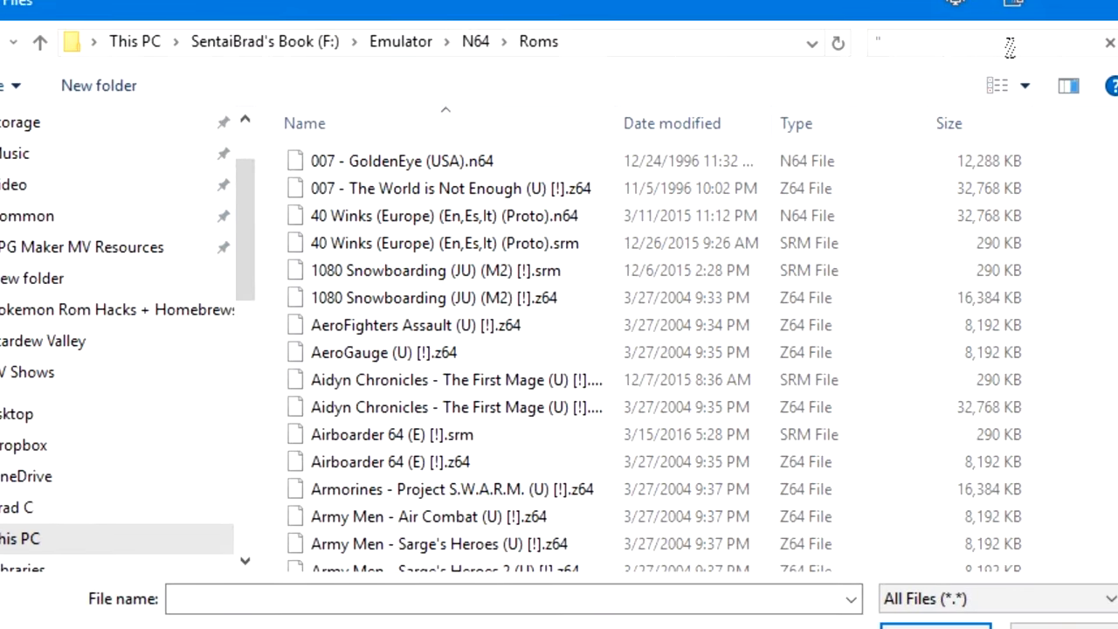
pyautogui.write('"*.')
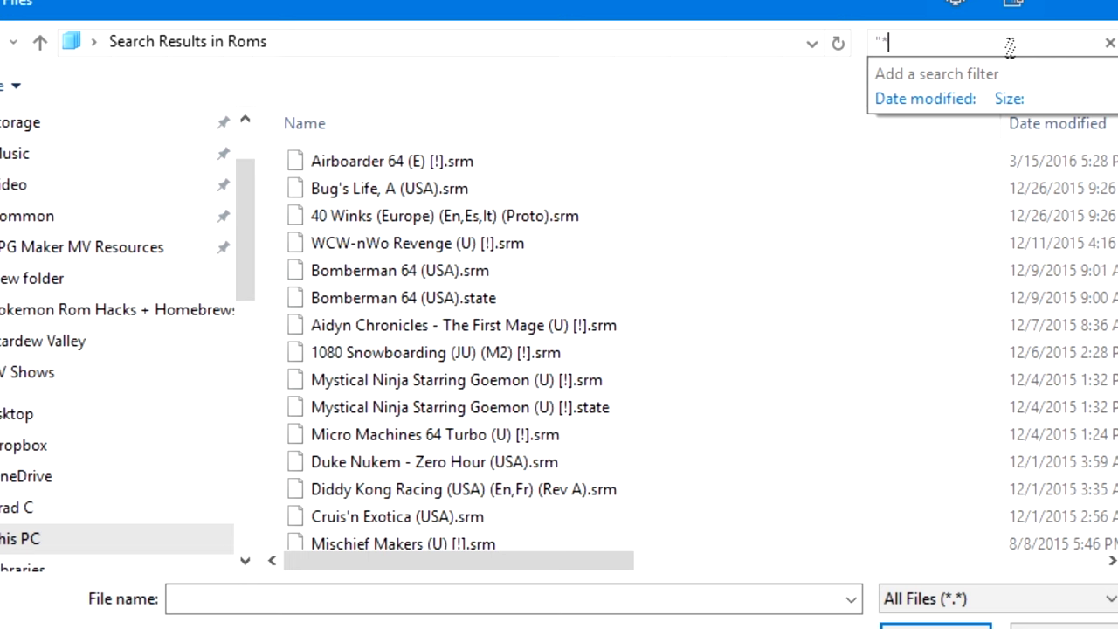
pyautogui.write('n')
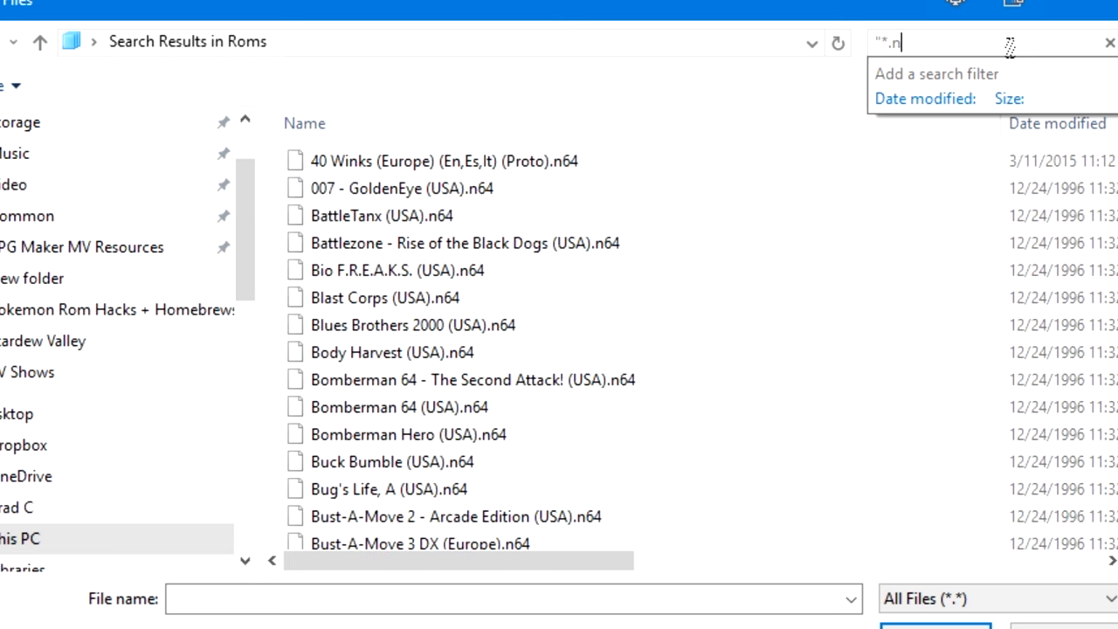
pyautogui.write('64"')
pyautogui.click(569, 358)
pyautogui.hotkey('ctrl', 'a')
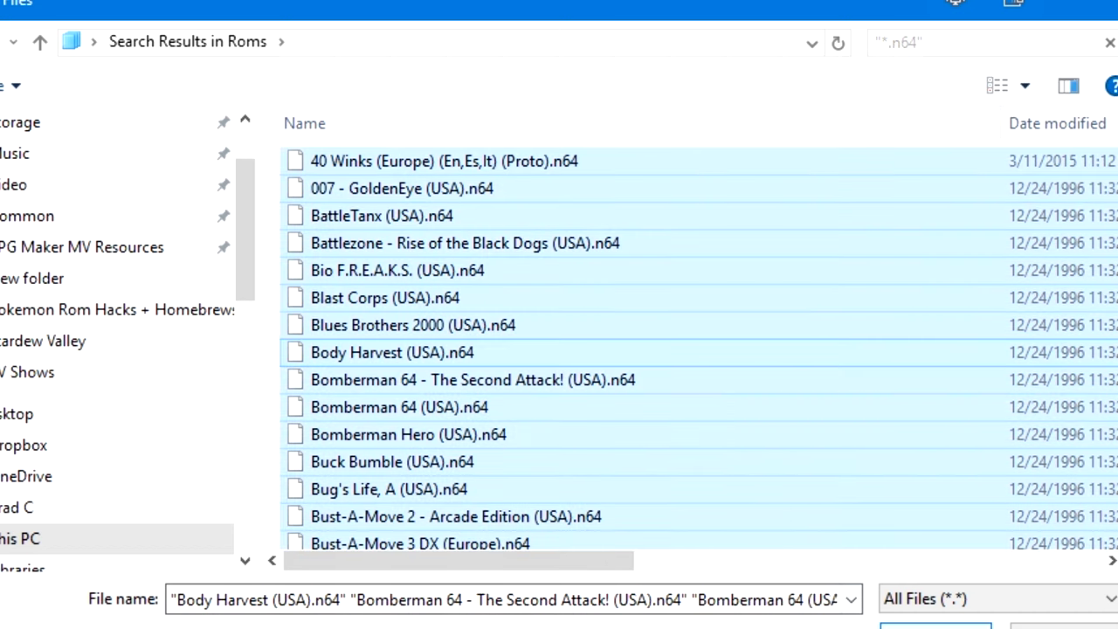
pyautogui.click(934, 626)
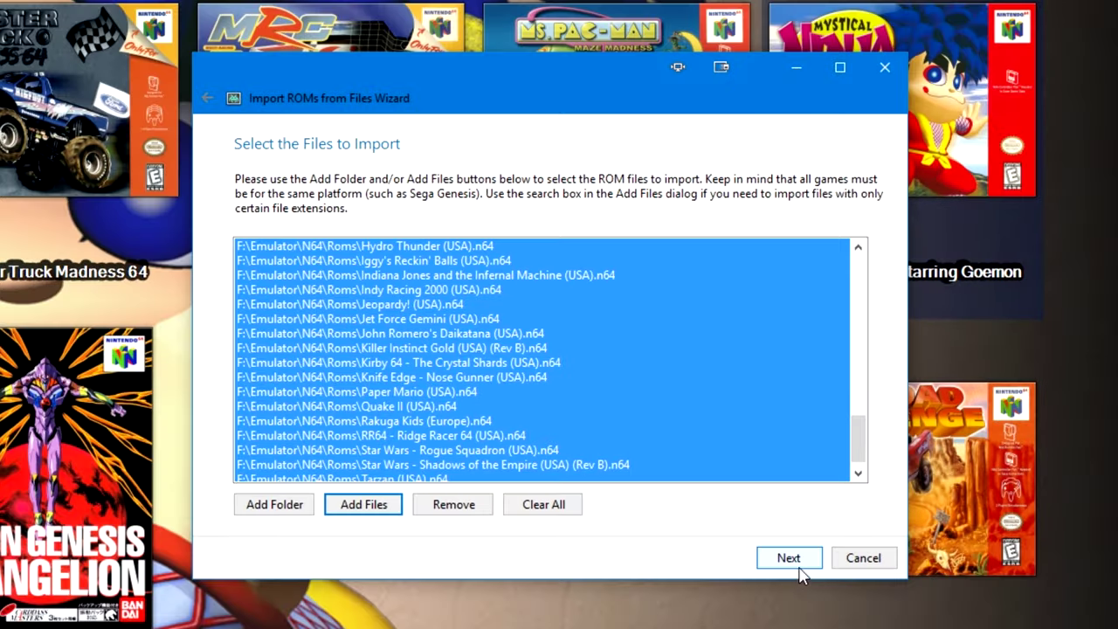
# Step: Set Nintendo 64 as the platform for the imported ROMs
pyautogui.click(709, 620)
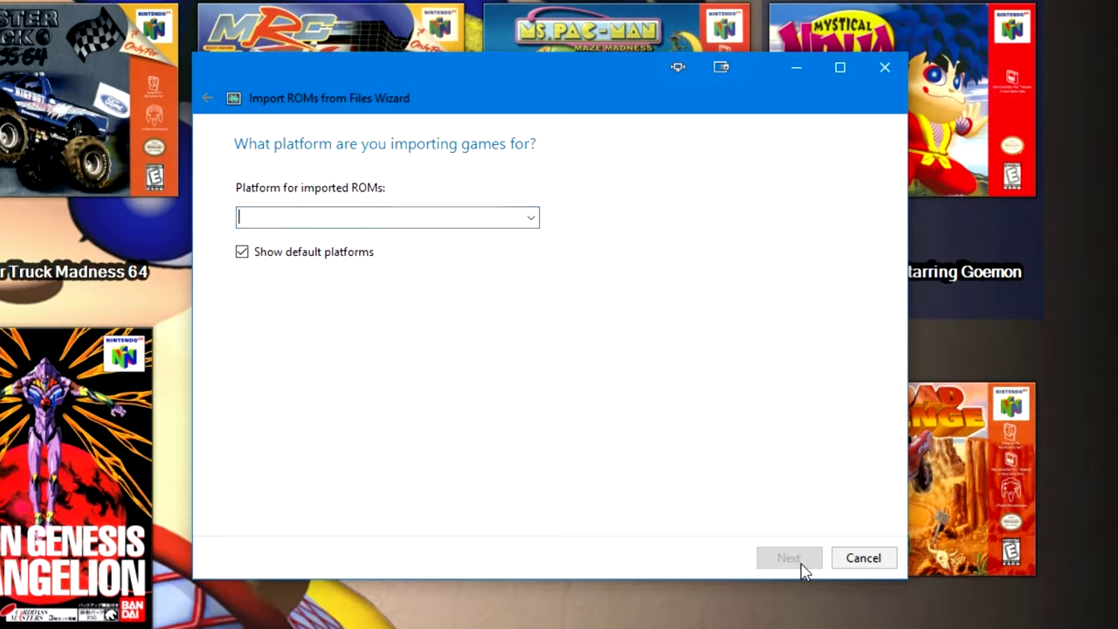
pyautogui.click(539, 213)
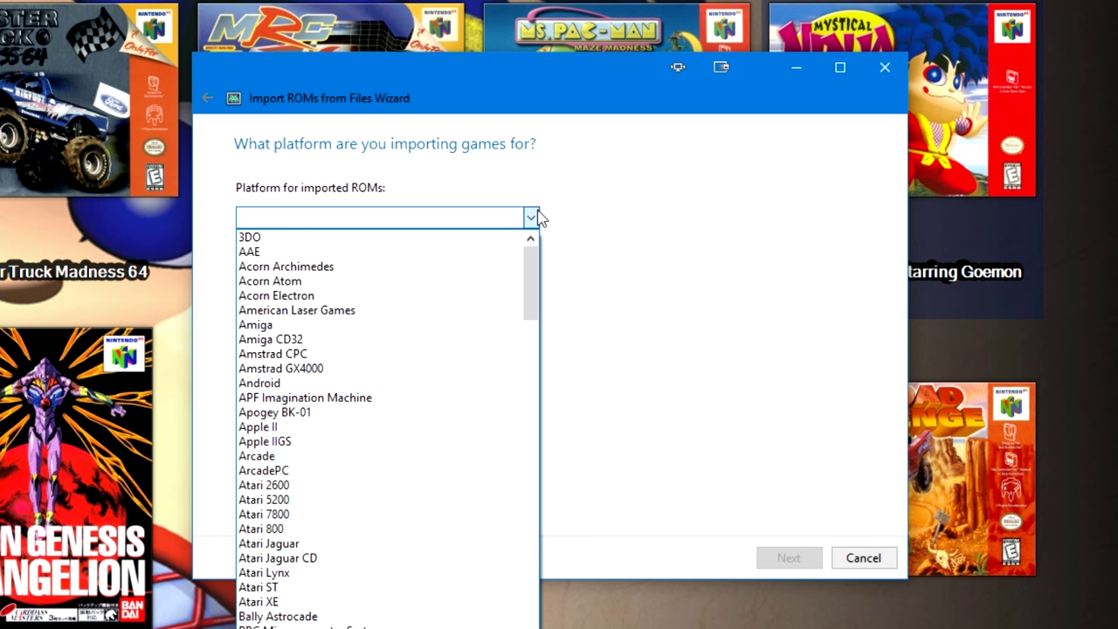
pyautogui.scroll(-20, 429, 379)
pyautogui.scroll(-10, 444, 382)
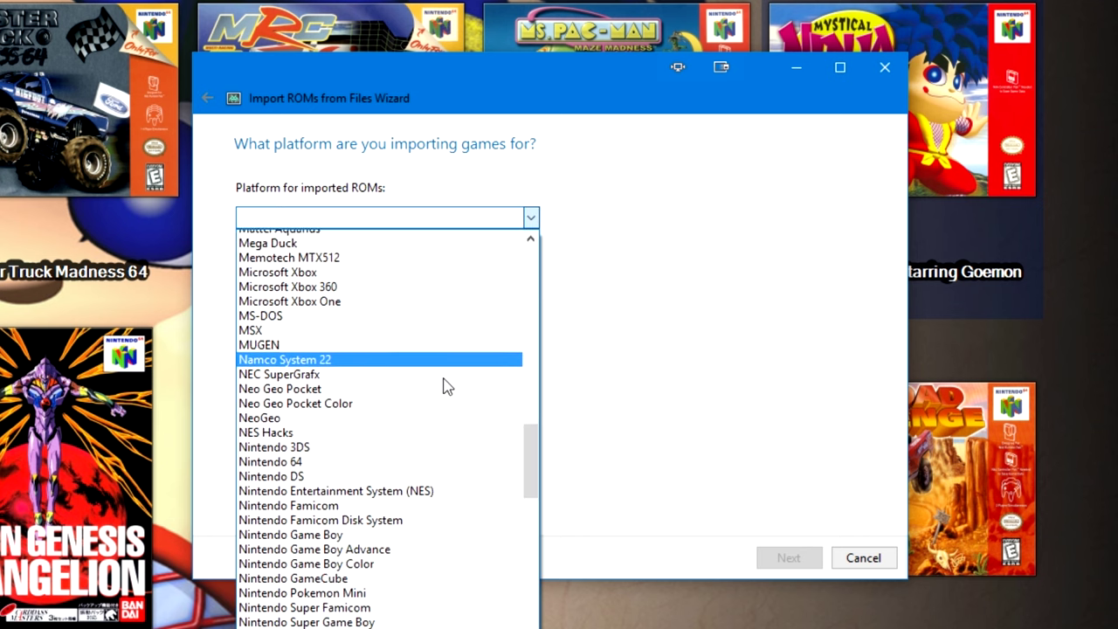
pyautogui.click(386, 311)
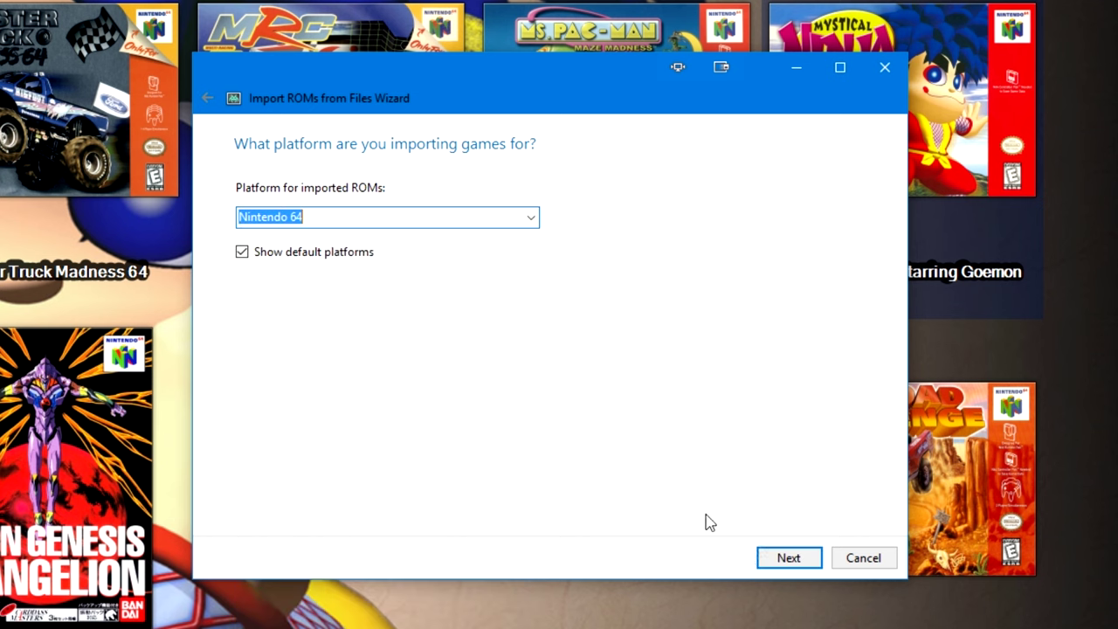
pyautogui.click(787, 559)
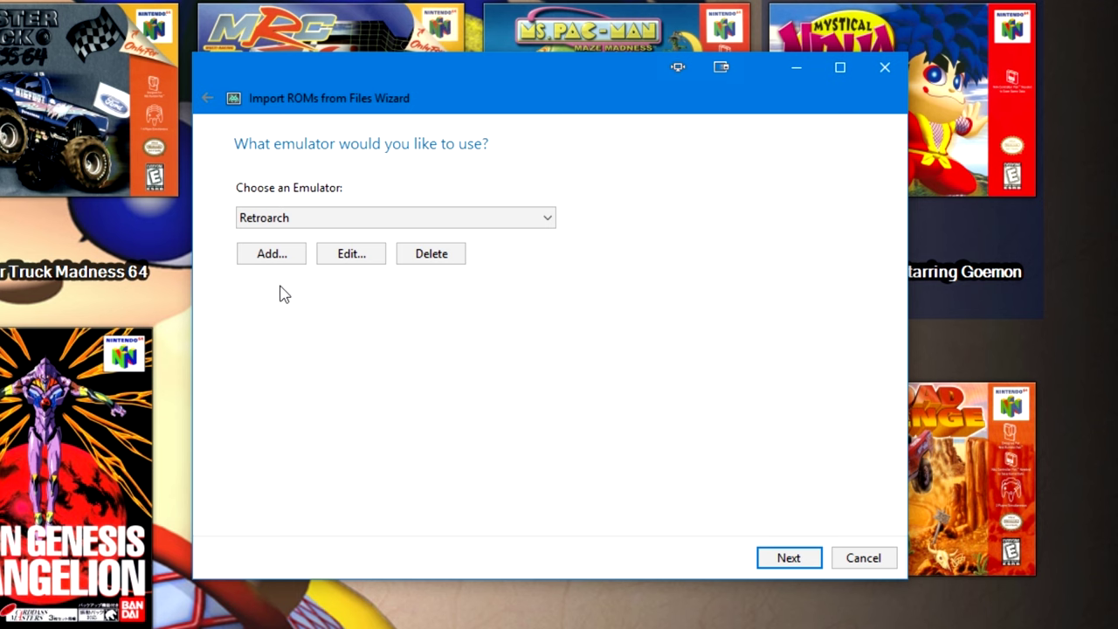
# Step: Dismiss the Add Emulator form unsaved and keep Retroarch as the emulator
pyautogui.click(282, 259)
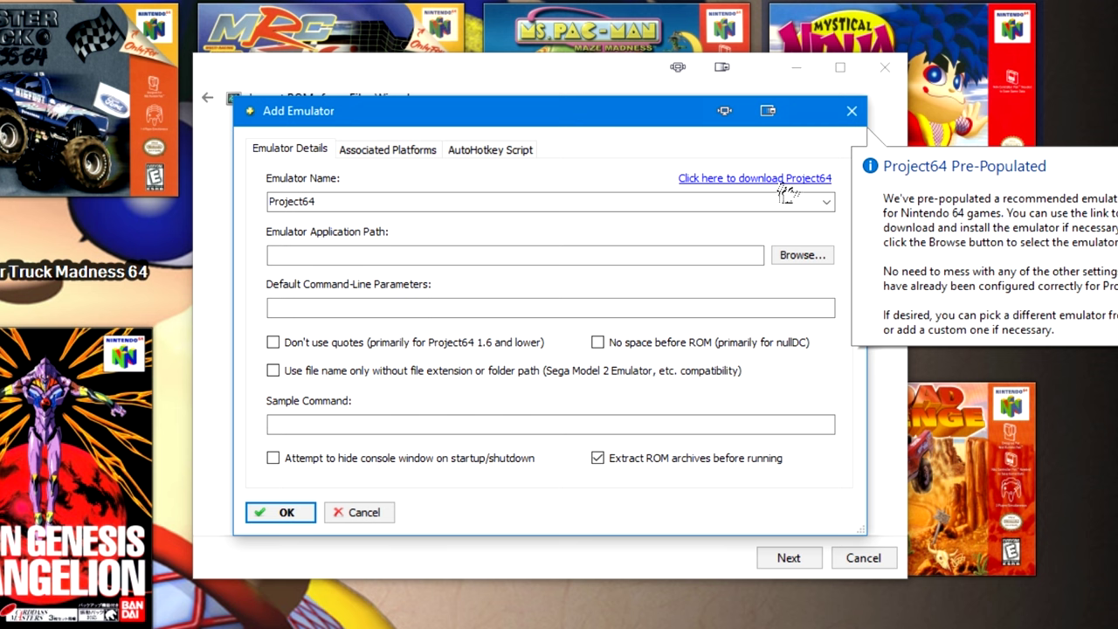
pyautogui.click(853, 111)
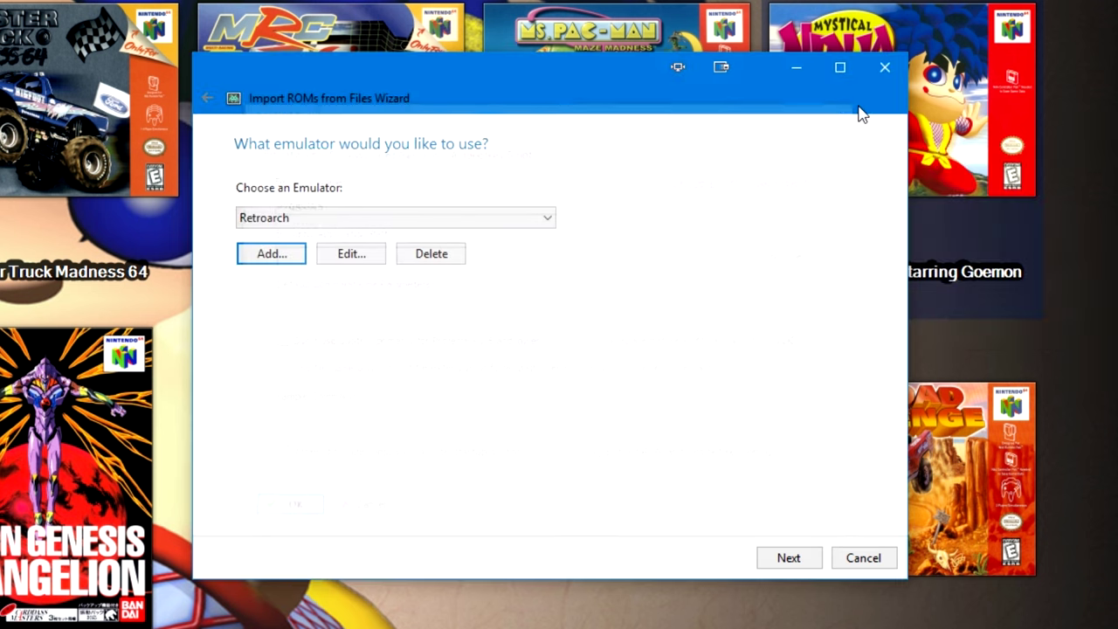
pyautogui.click(784, 559)
# Step: Continue past the file-handling step and also fetch metadata from Wikipedia
pyautogui.click(432, 363)
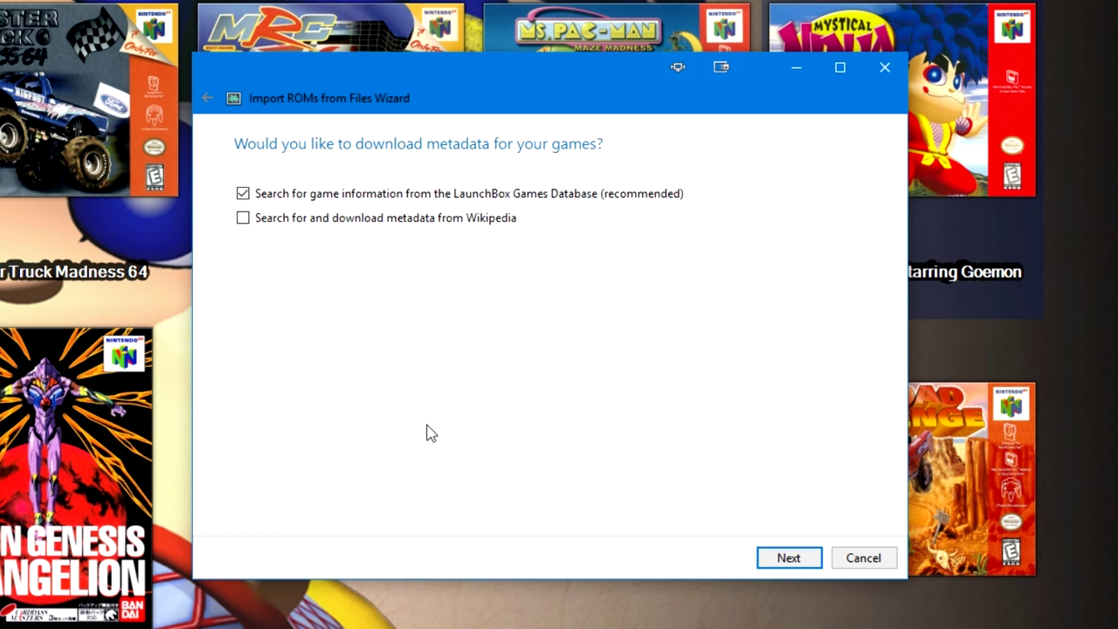
pyautogui.click(384, 219)
pyautogui.press('Return')
pyautogui.press('Return')
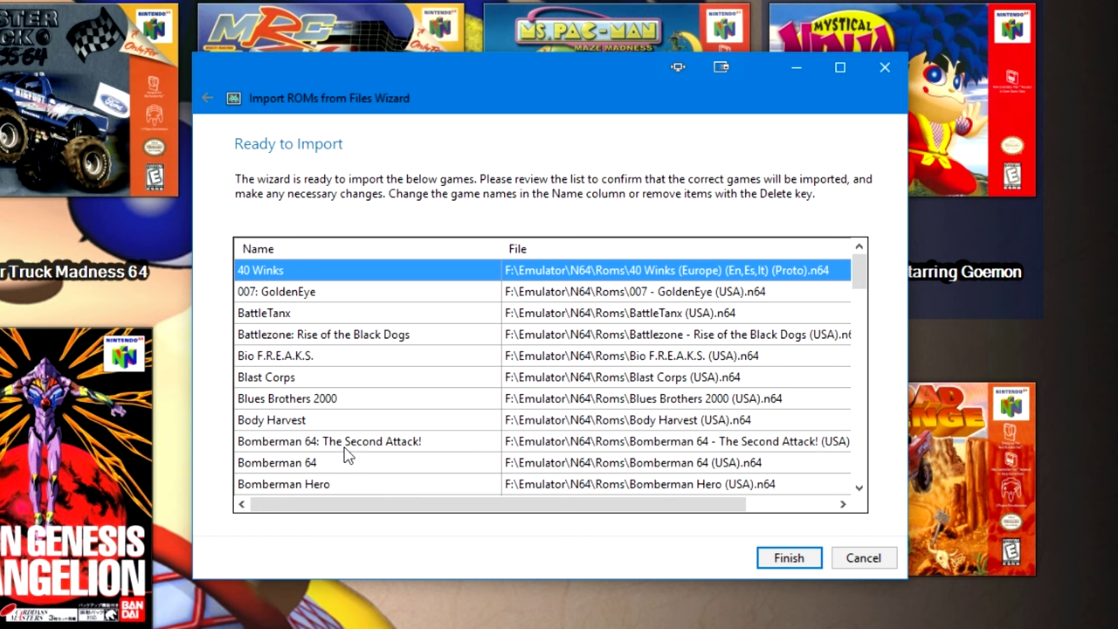
# Step: Remove ECW Hardcore Revolution from the Ready to Import list and finish the import
pyautogui.scroll(-5, 352, 451)
pyautogui.scroll(-6, 354, 439)
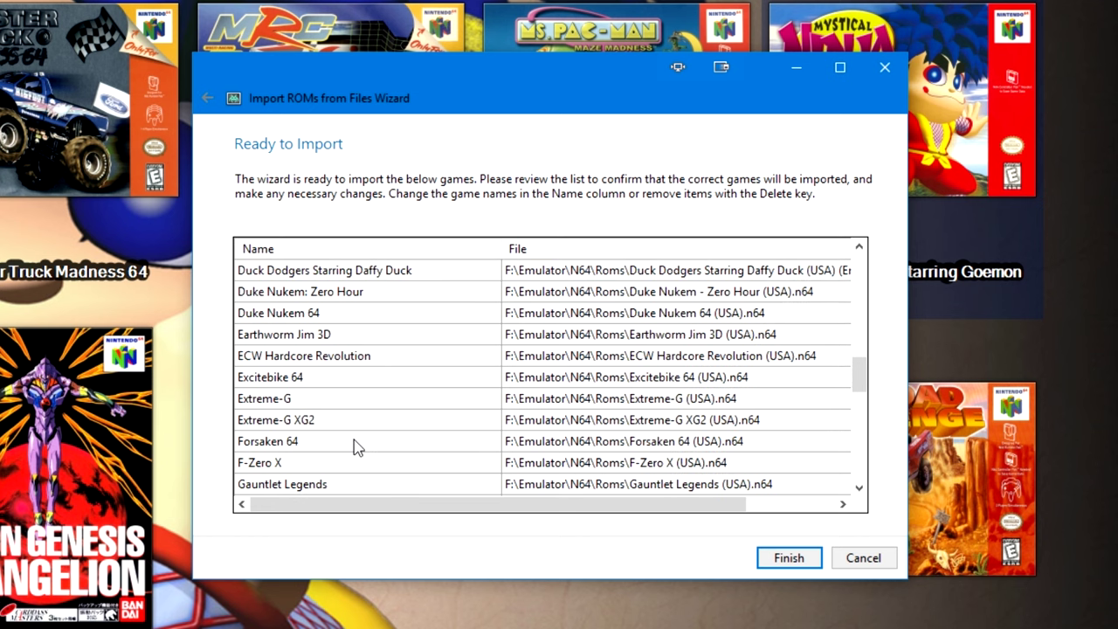
pyautogui.click(387, 354)
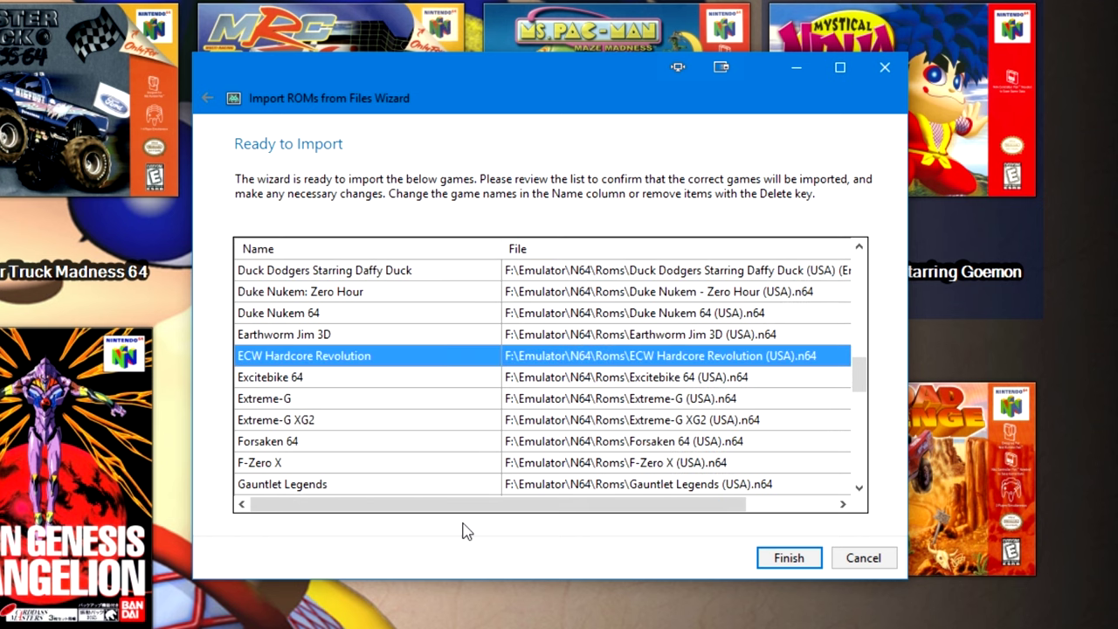
pyautogui.press('Delete')
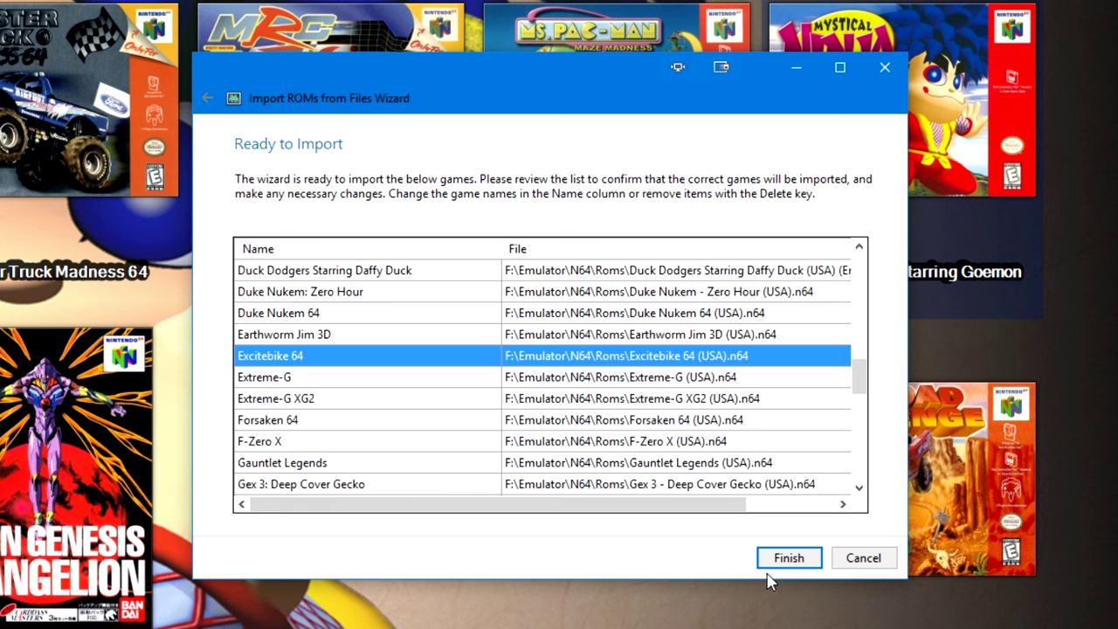
pyautogui.click(802, 564)
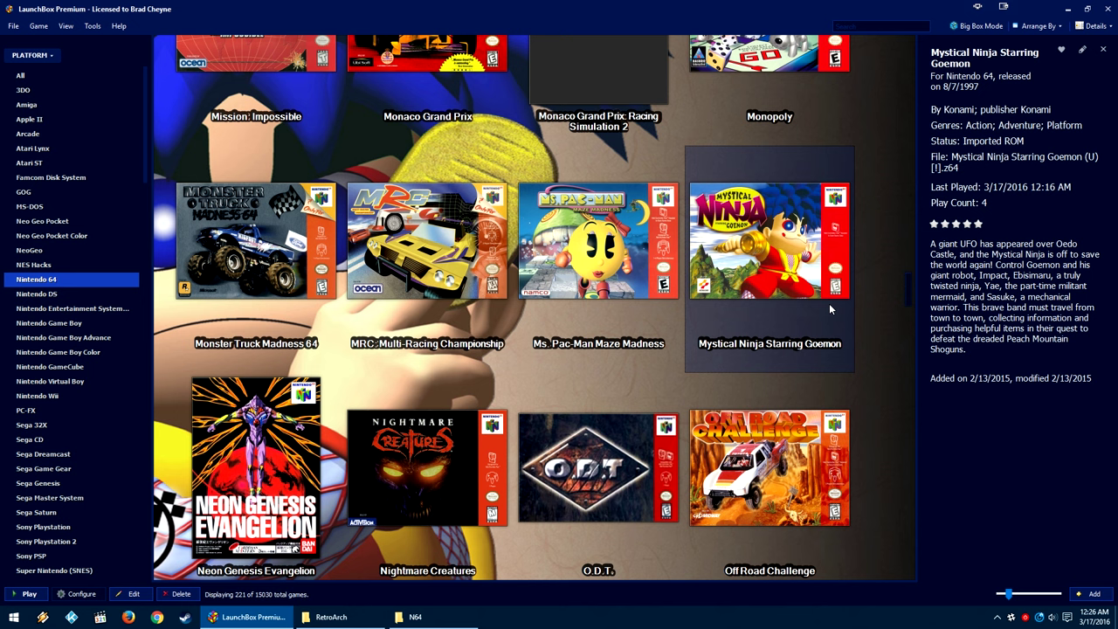
pyautogui.scroll(2, 830, 307)
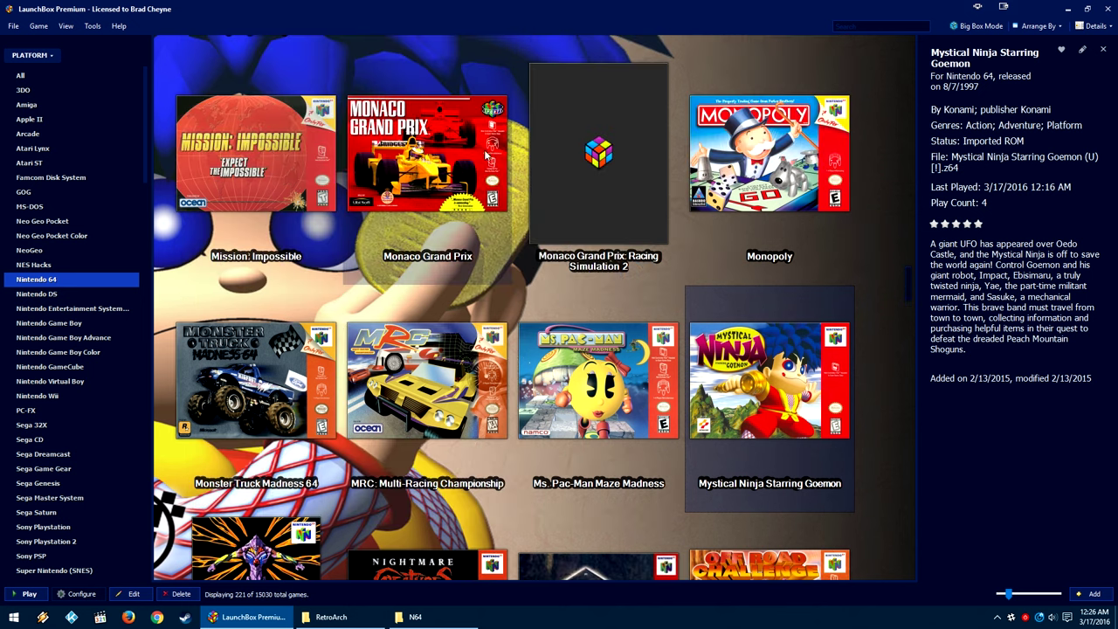
pyautogui.scroll(15, 487, 156)
pyautogui.scroll(-4, 477, 382)
pyautogui.scroll(-20, 478, 381)
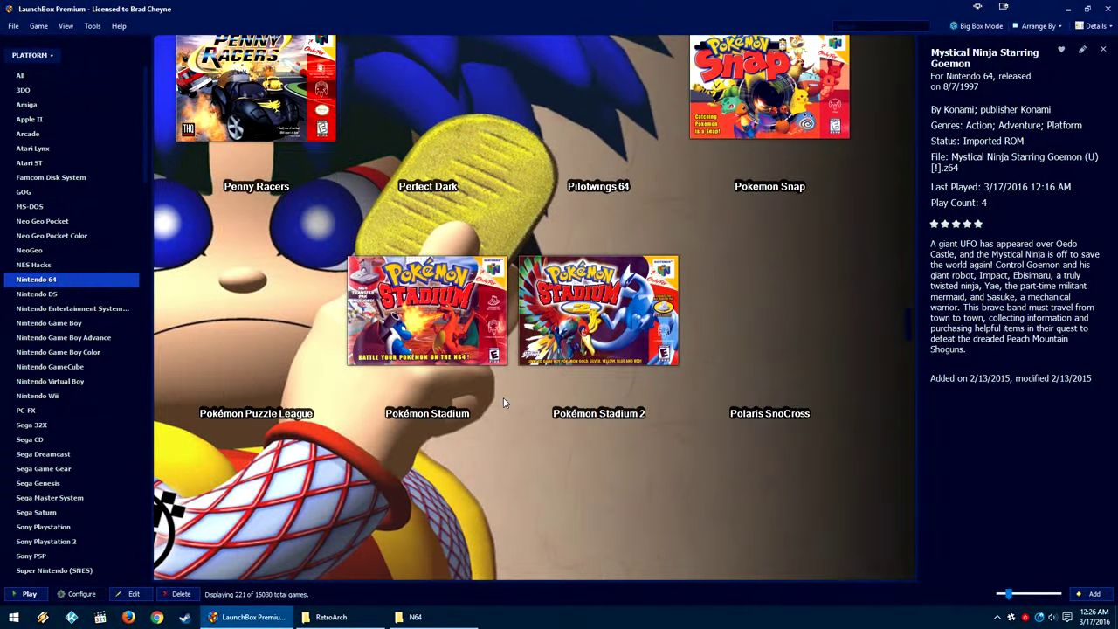
pyautogui.scroll(1, 503, 402)
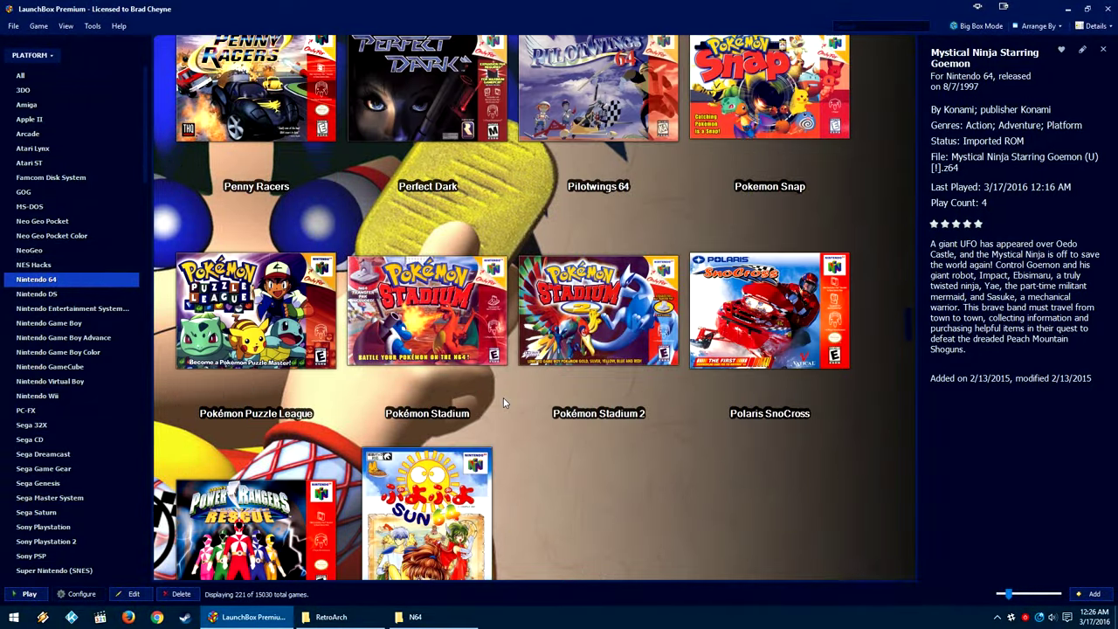
pyautogui.scroll(14, 503, 402)
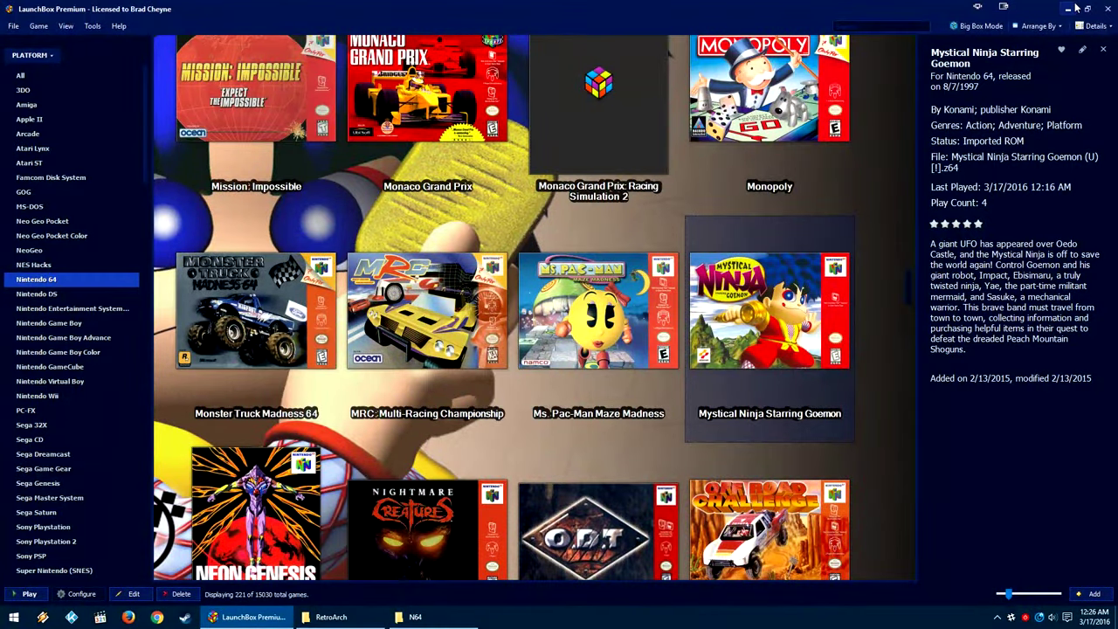
# Step: Minimize the open windows to the desktop and empty the Recycle Bin
pyautogui.click(1074, 7)
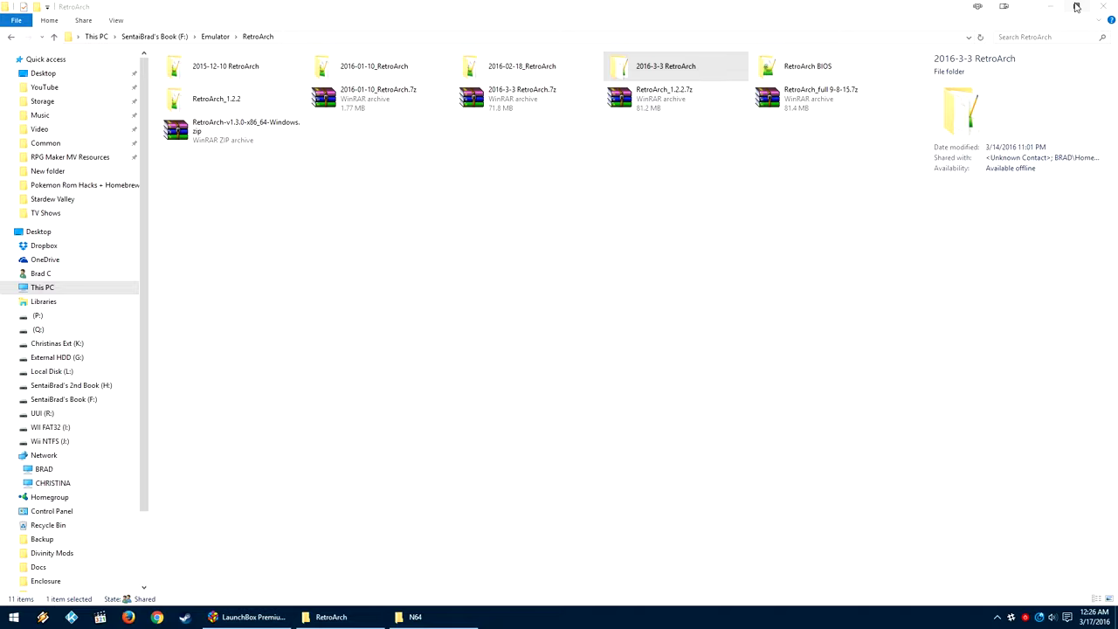
pyautogui.click(1077, 7)
pyautogui.doubleClick(790, 28)
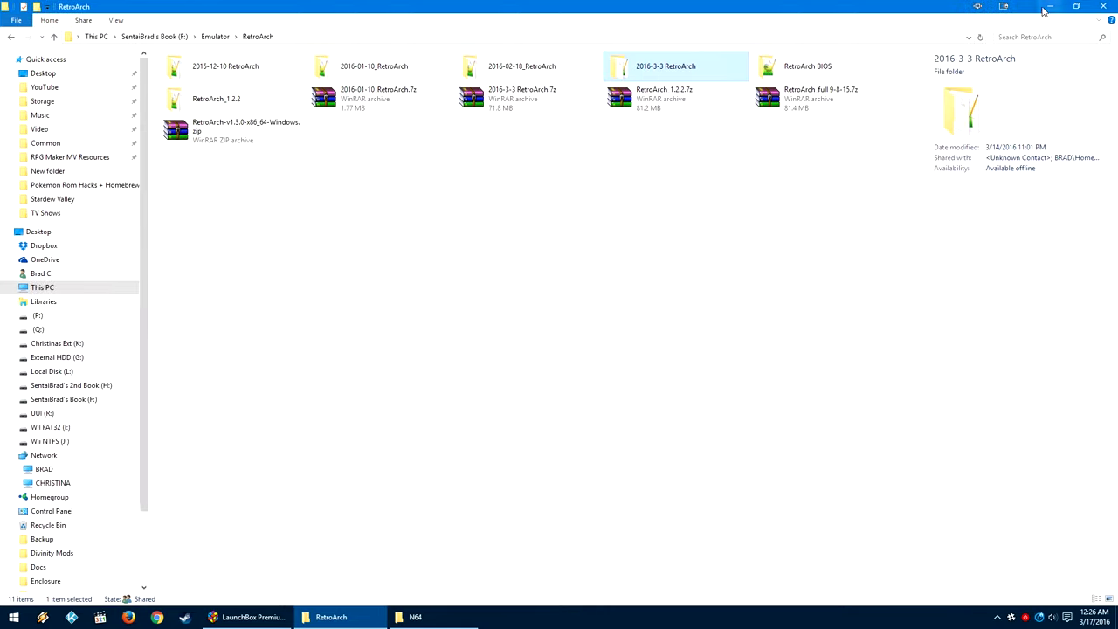
pyautogui.click(1046, 8)
pyautogui.rightClick(21, 68)
pyautogui.click(26, 87)
pyautogui.click(604, 321)
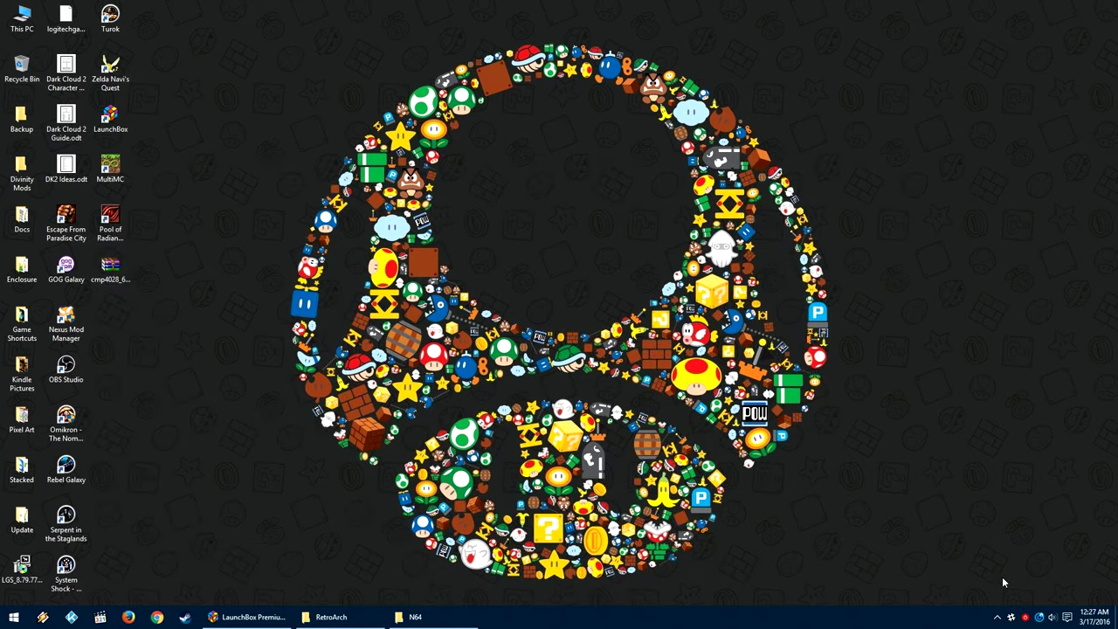
# Step: Launch Malwarebytes Anti-Malware from the hidden tray icons
pyautogui.click(998, 617)
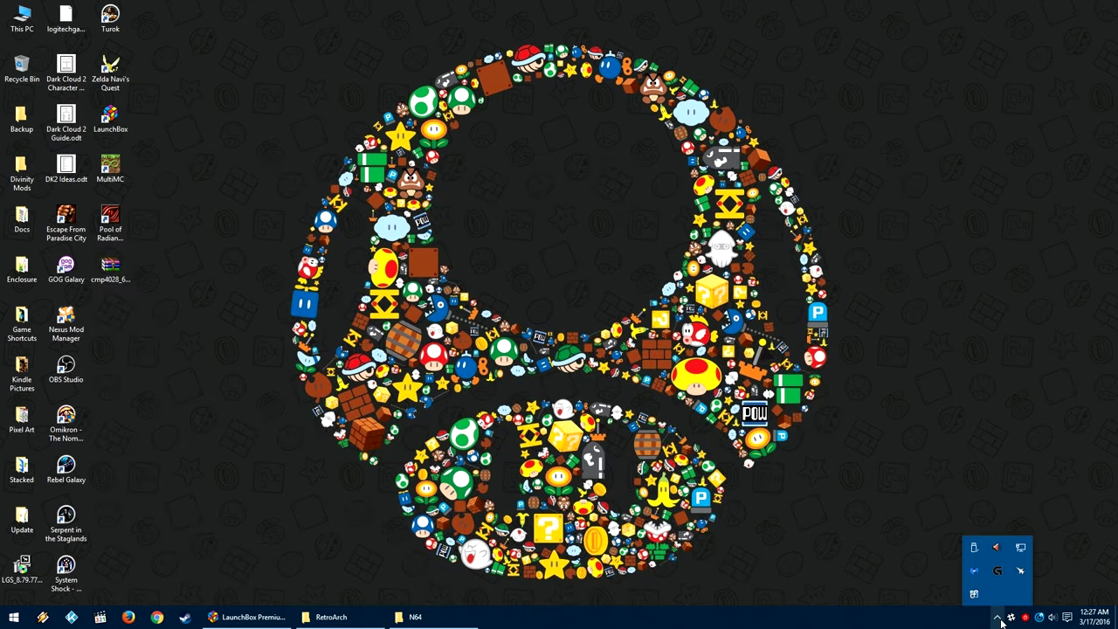
pyautogui.click(972, 572)
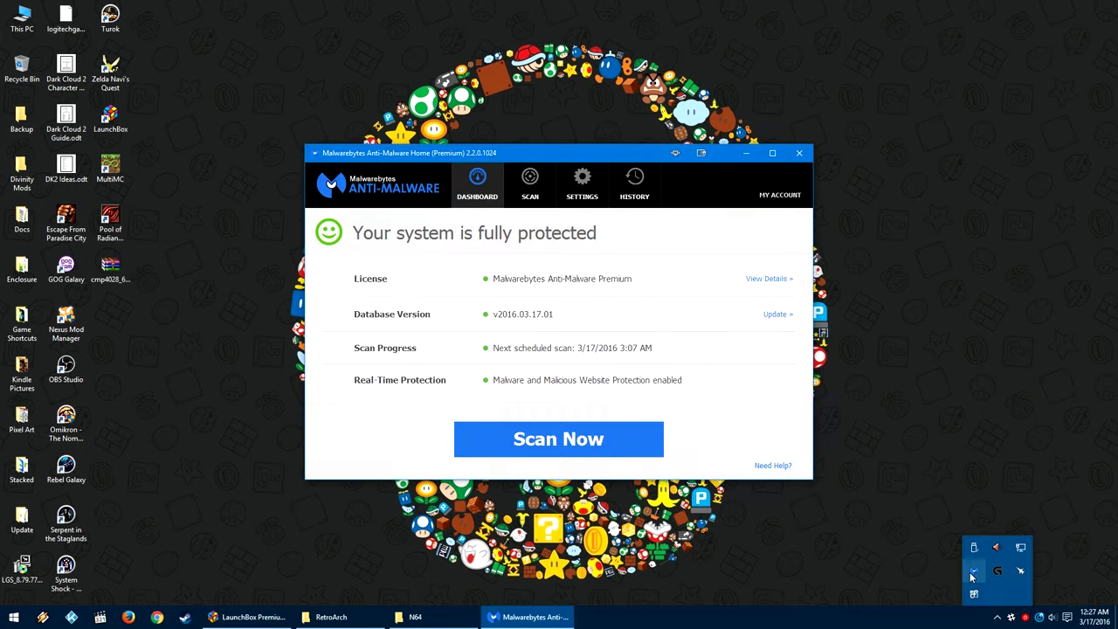
pyautogui.click(998, 617)
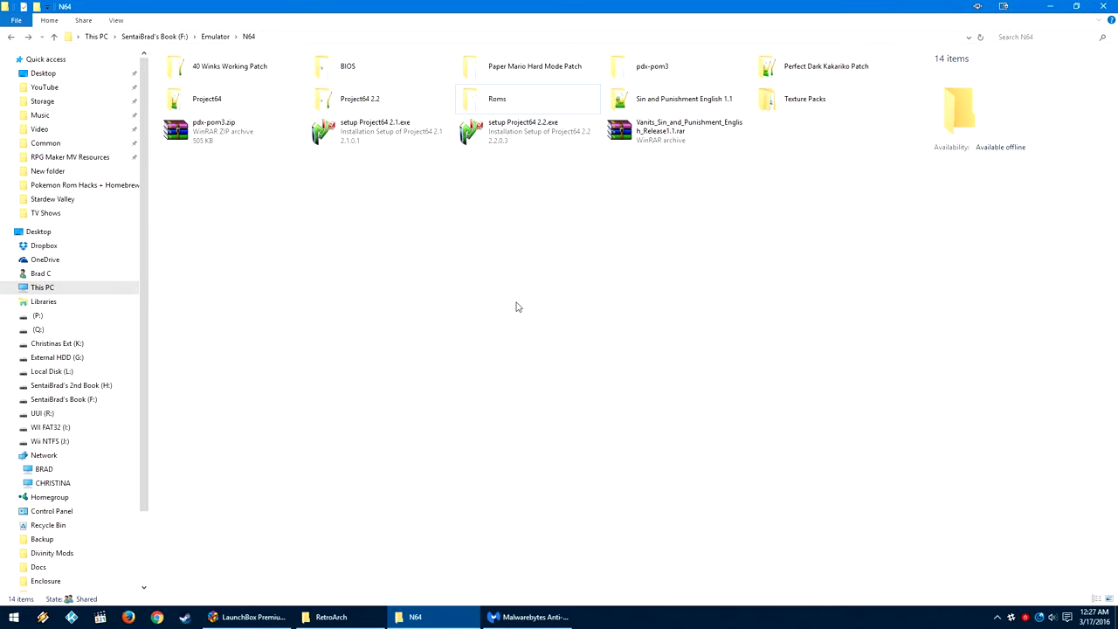
# Step: Install Project64 2.2 to the default folder, declining Results Hub and Dealz, without launching it
pyautogui.doubleClick(541, 140)
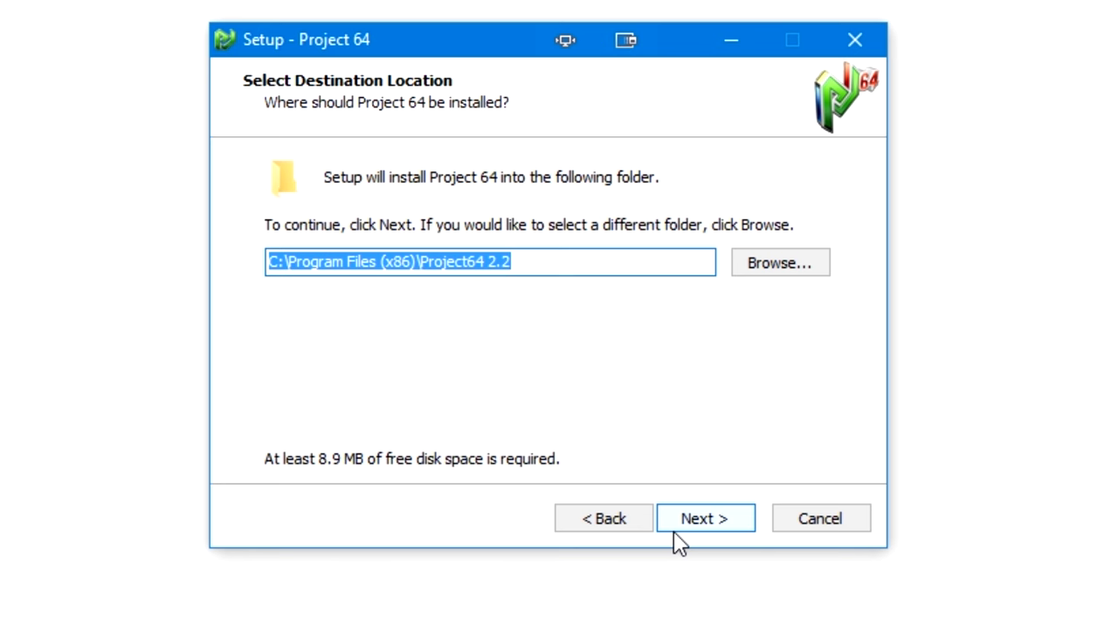
pyautogui.click(680, 521)
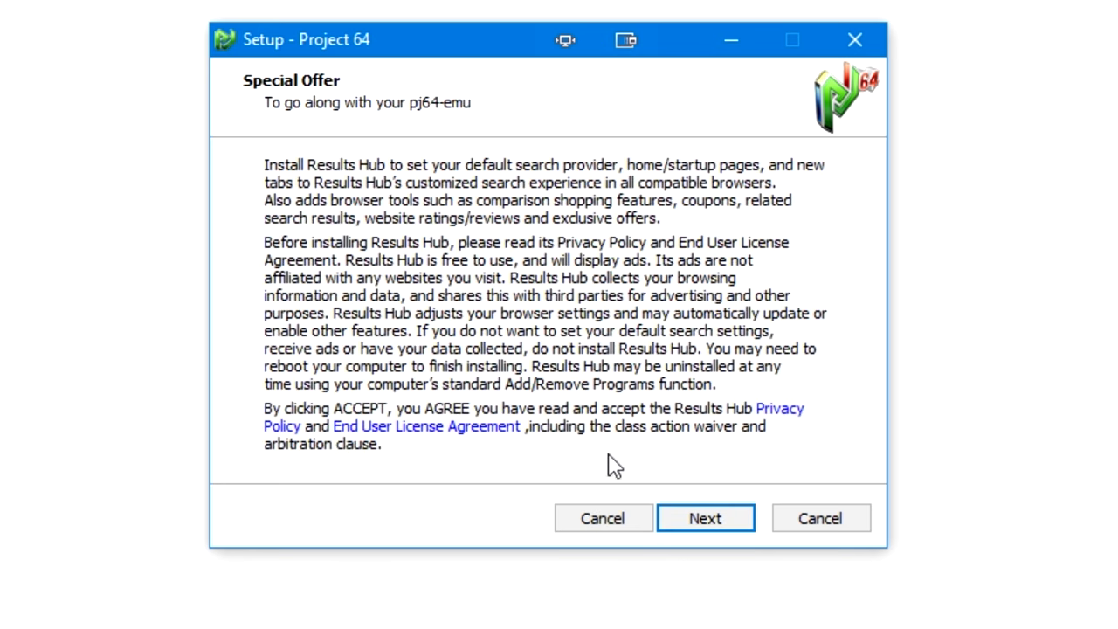
pyautogui.click(607, 528)
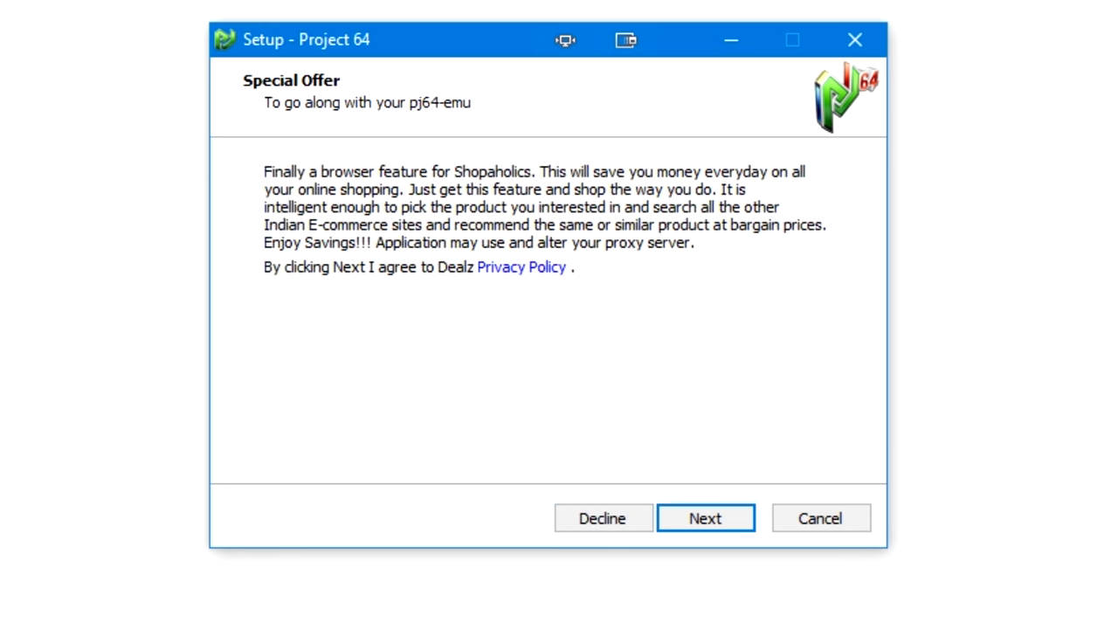
pyautogui.click(607, 529)
pyautogui.click(641, 394)
pyautogui.click(583, 259)
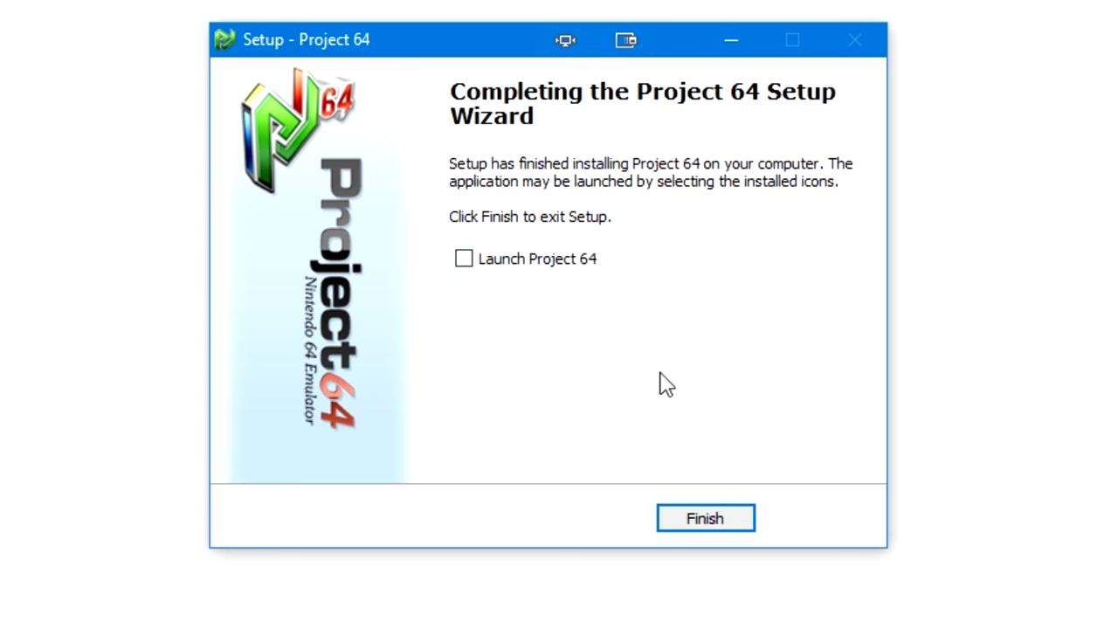
pyautogui.click(734, 537)
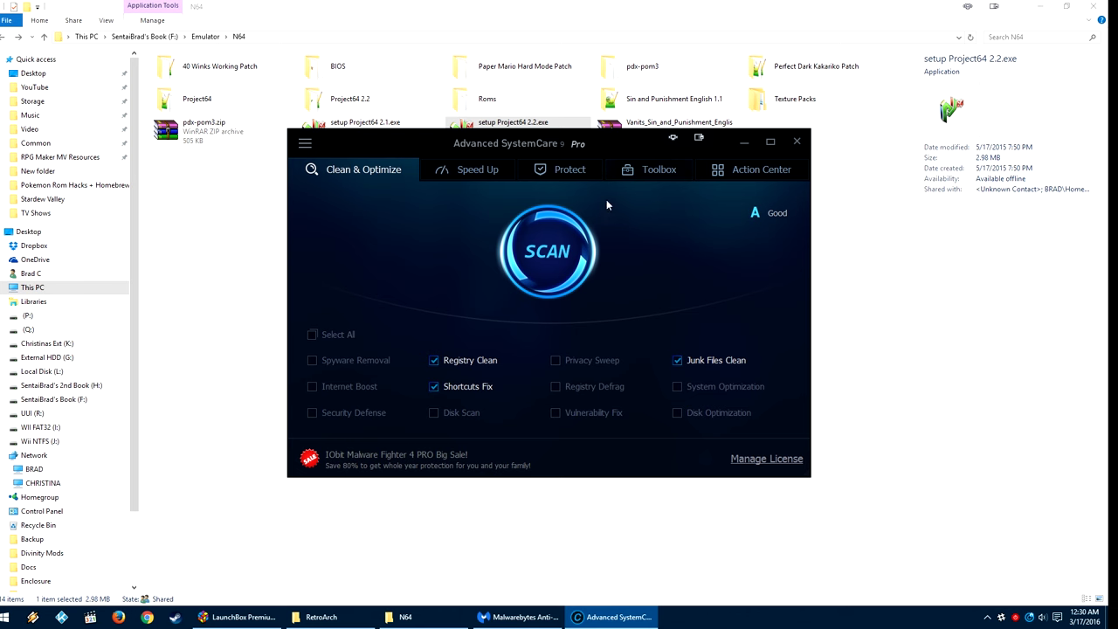
# Step: Look over the Toolbox and Clean & Optimize pages, then close Advanced SystemCare
pyautogui.click(641, 183)
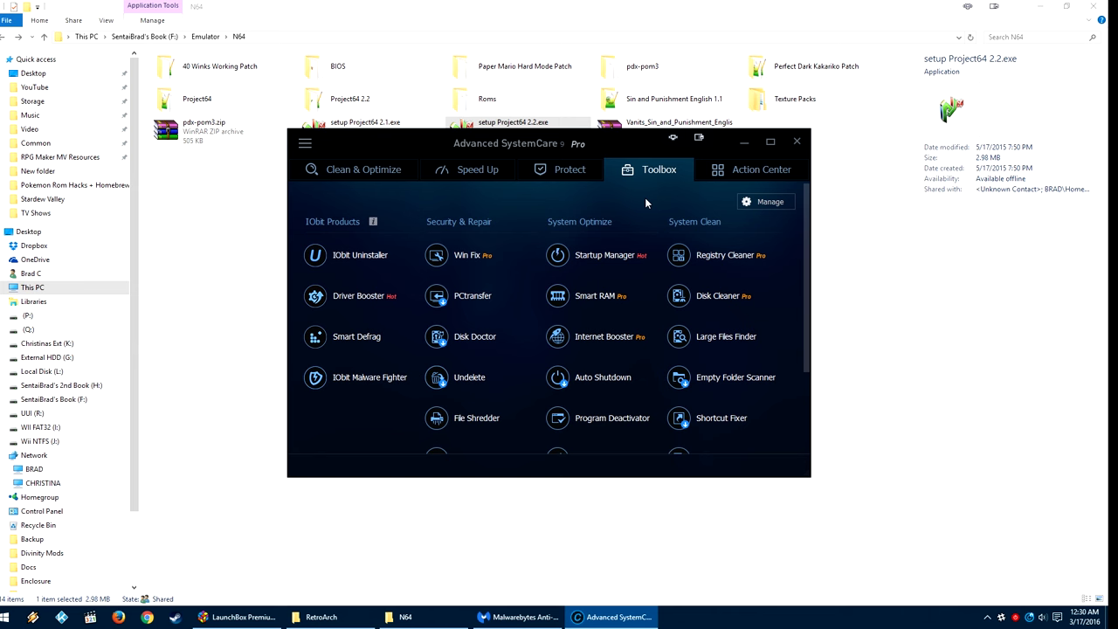
pyautogui.click(395, 178)
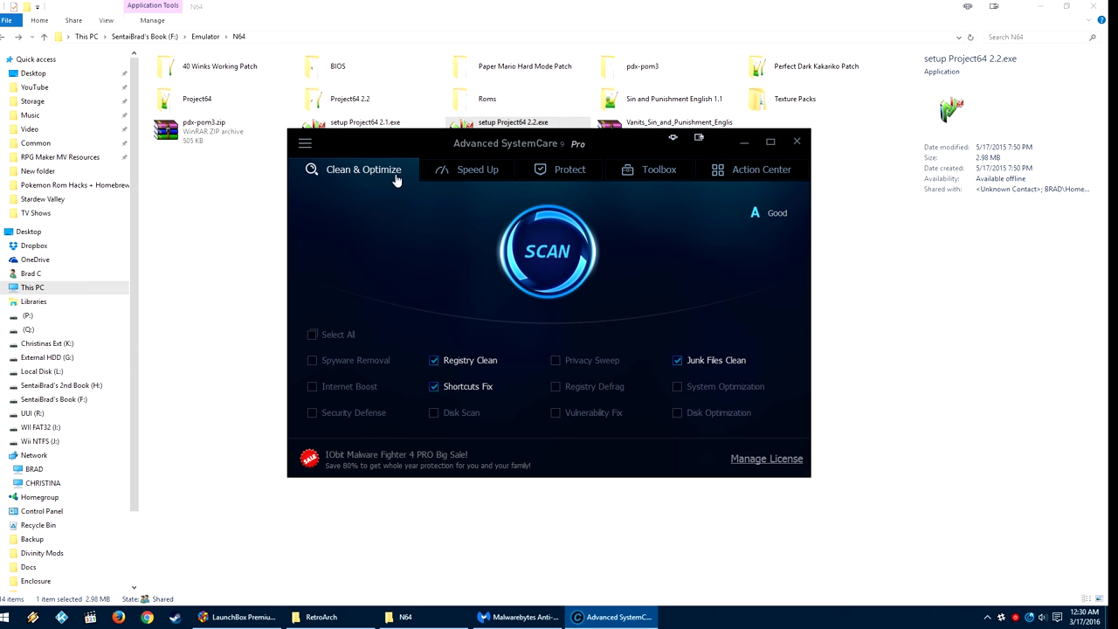
pyautogui.click(797, 142)
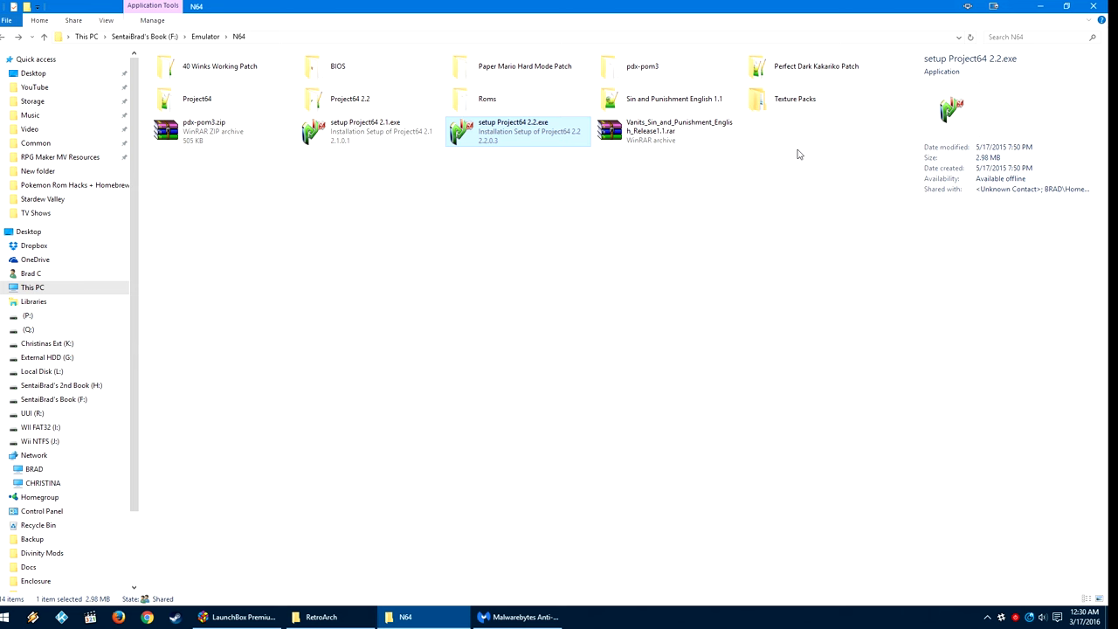
# Step: Hide the N64 folder, restore LaunchBox and right-click the Mystical Ninja Starring Goemon box
pyautogui.click(1039, 6)
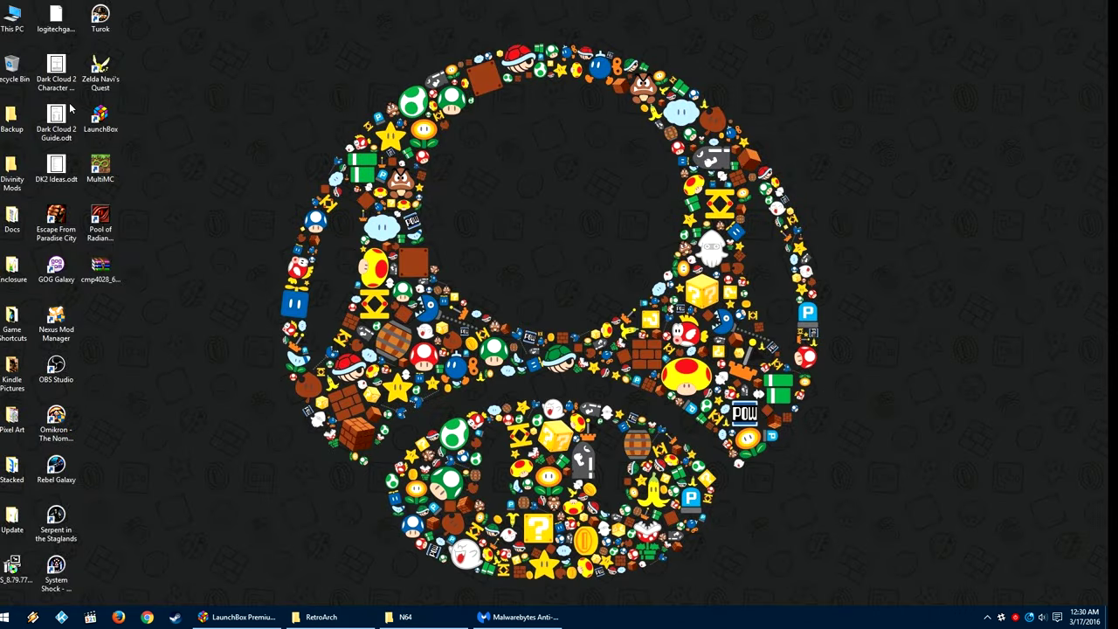
pyautogui.click(234, 620)
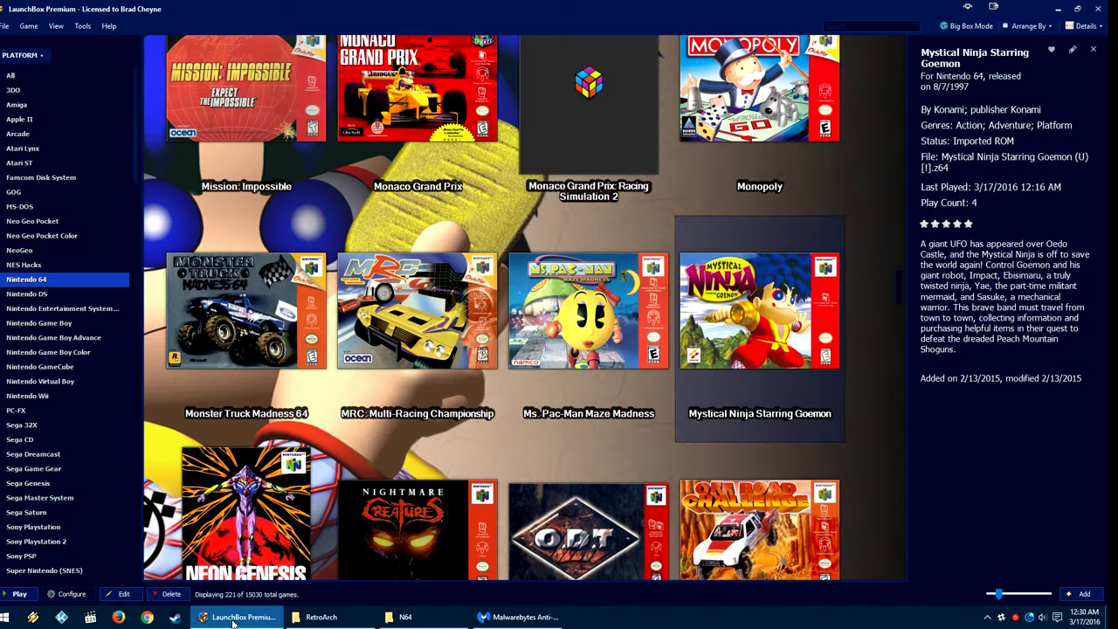
pyautogui.rightClick(704, 326)
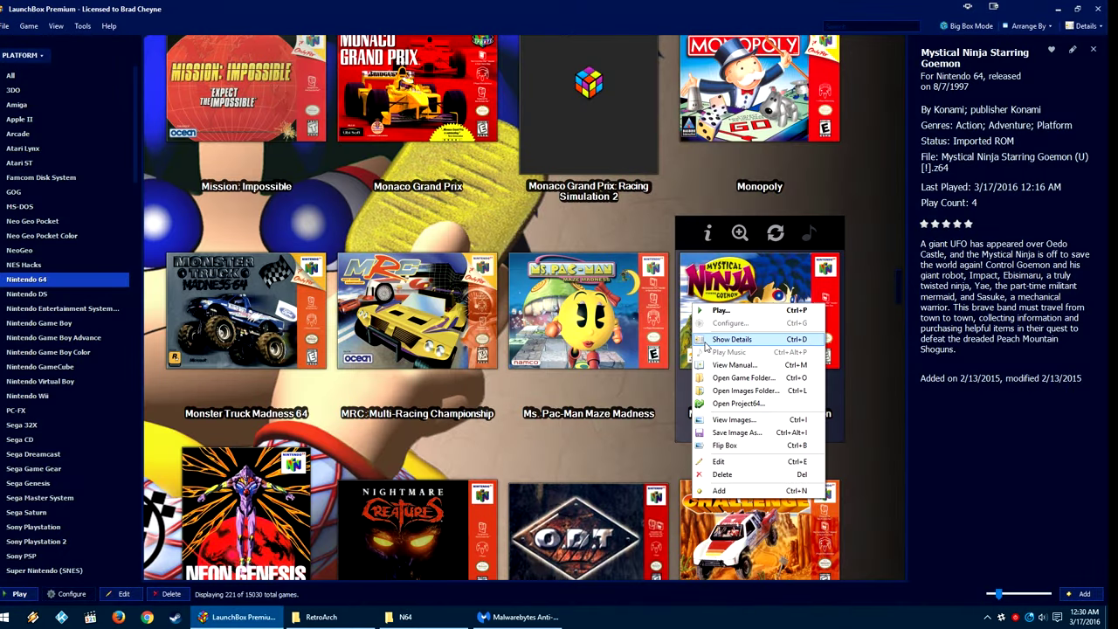
# Step: Open Project64 from Goemon's context menu and scroll through its ROM compatibility list
pyautogui.click(712, 407)
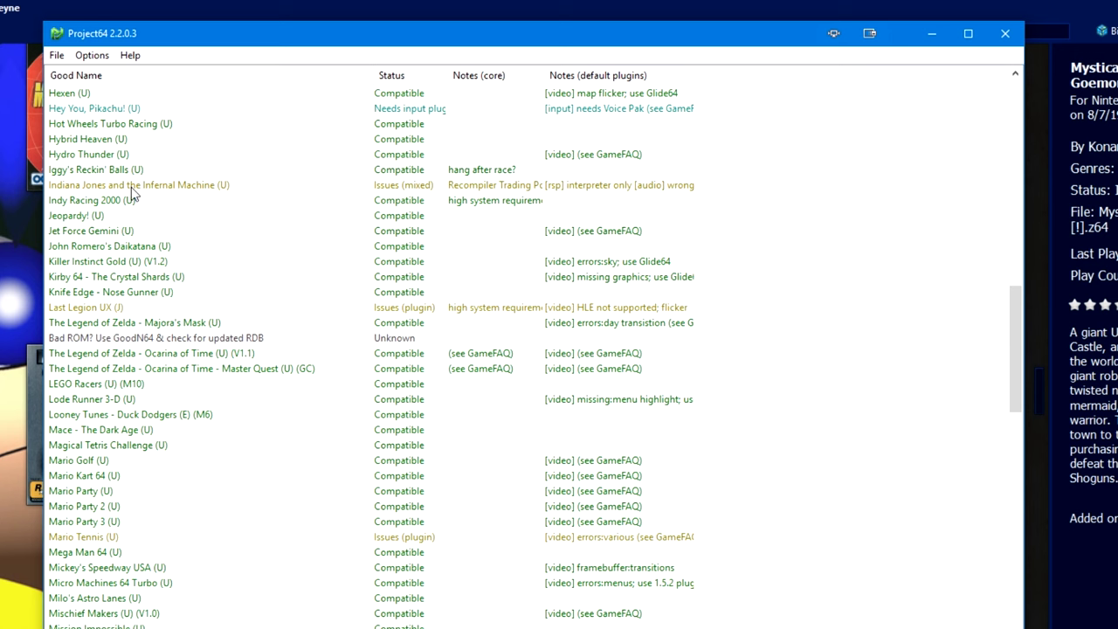
pyautogui.scroll(-10, 140, 354)
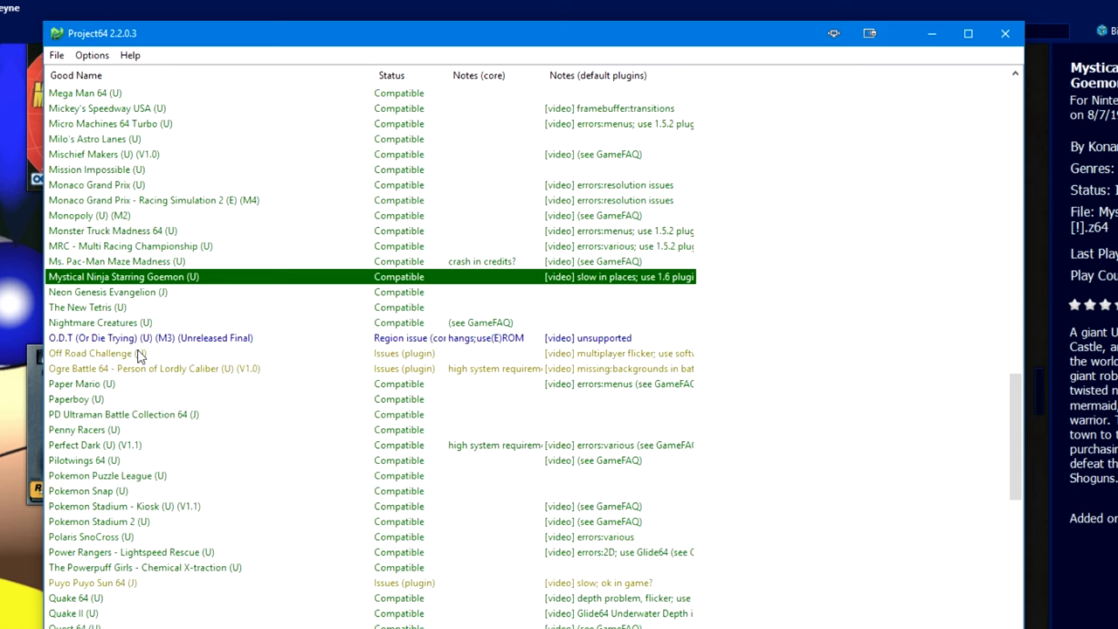
pyautogui.scroll(13, 140, 350)
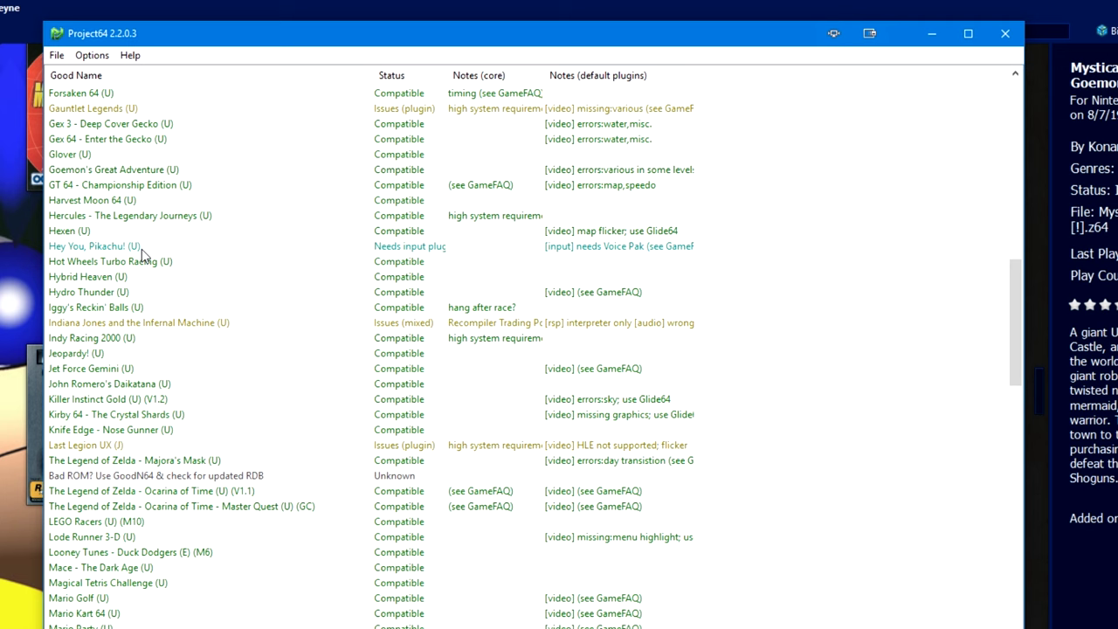
# Step: Open Project64's Settings and toggle Hide advanced settings off and back on
pyautogui.click(101, 57)
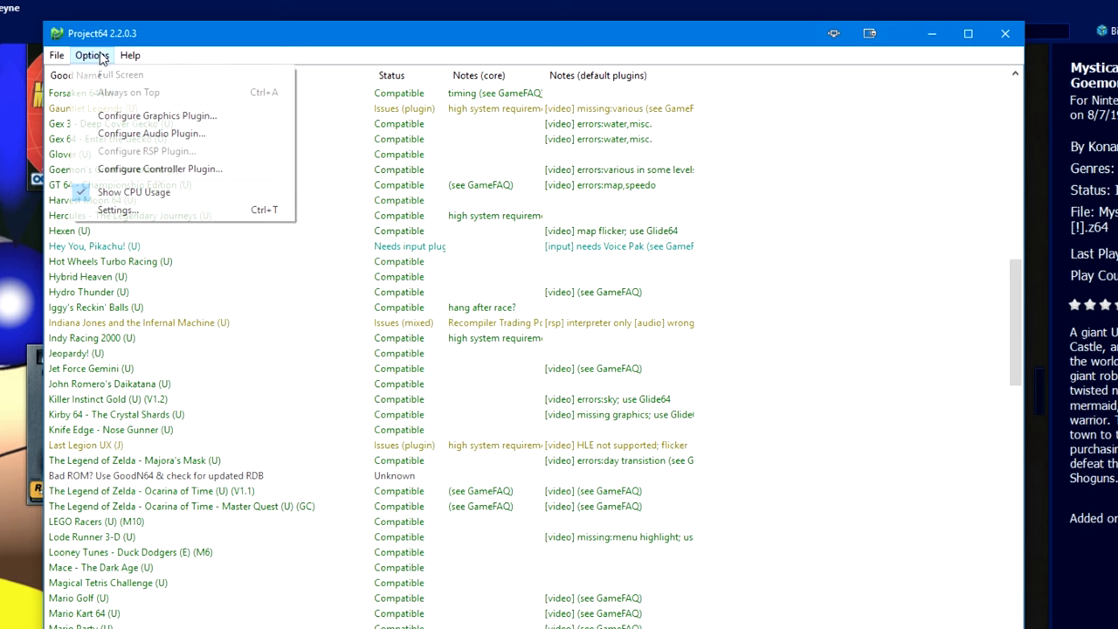
pyautogui.click(131, 211)
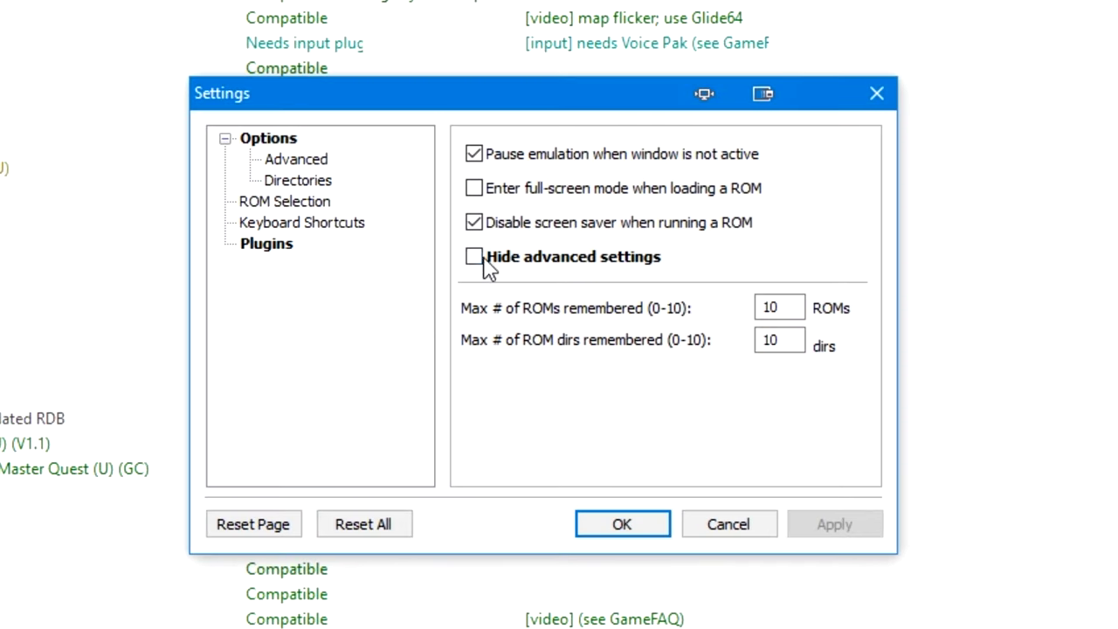
pyautogui.click(479, 260)
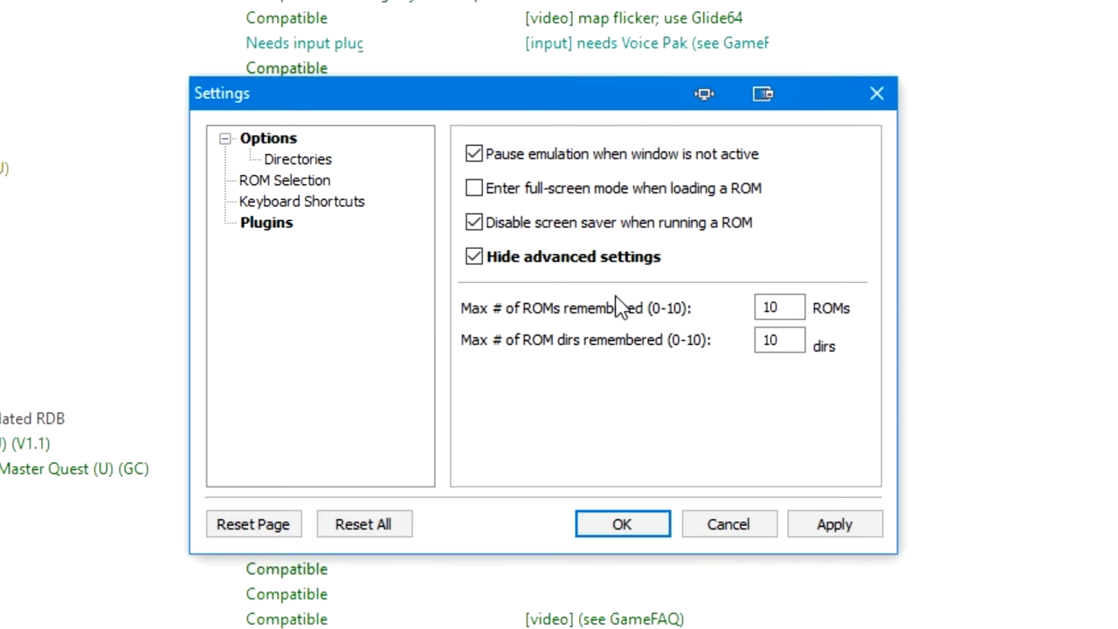
pyautogui.click(474, 260)
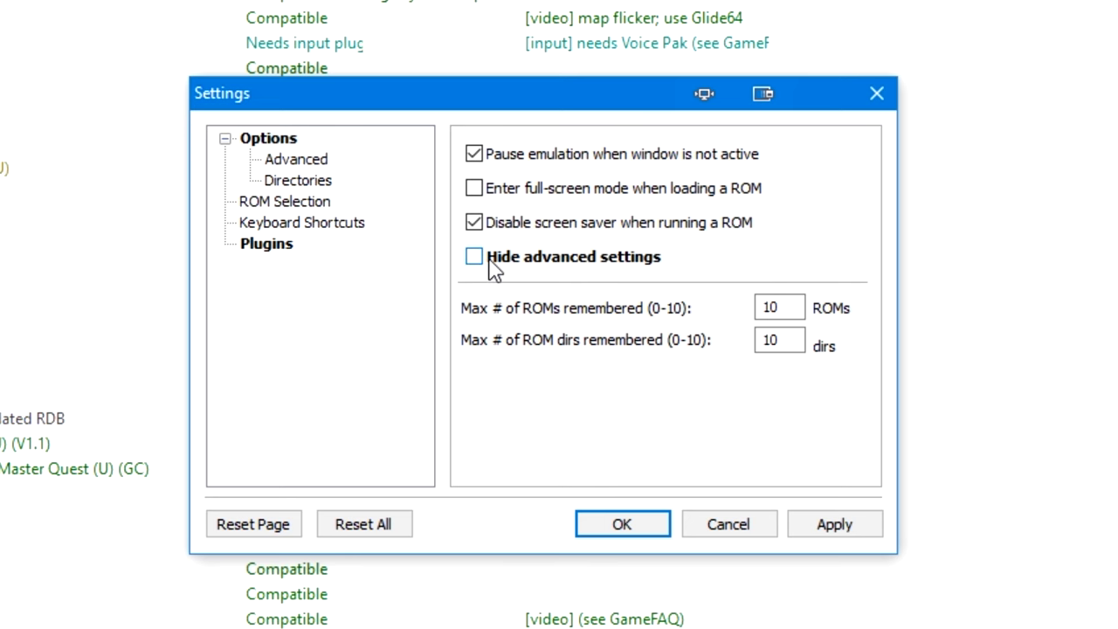
# Step: Review each Plugins dropdown, keeping Glide64 For PJ64 for video and N-Rage For PJ64 for input
pyautogui.click(276, 246)
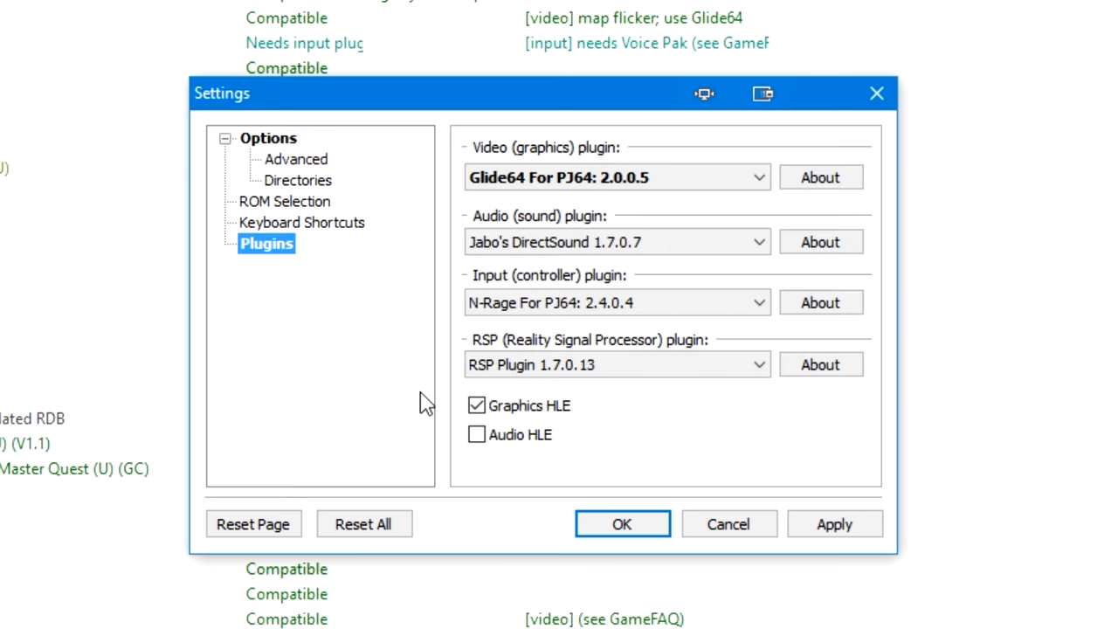
pyautogui.click(655, 179)
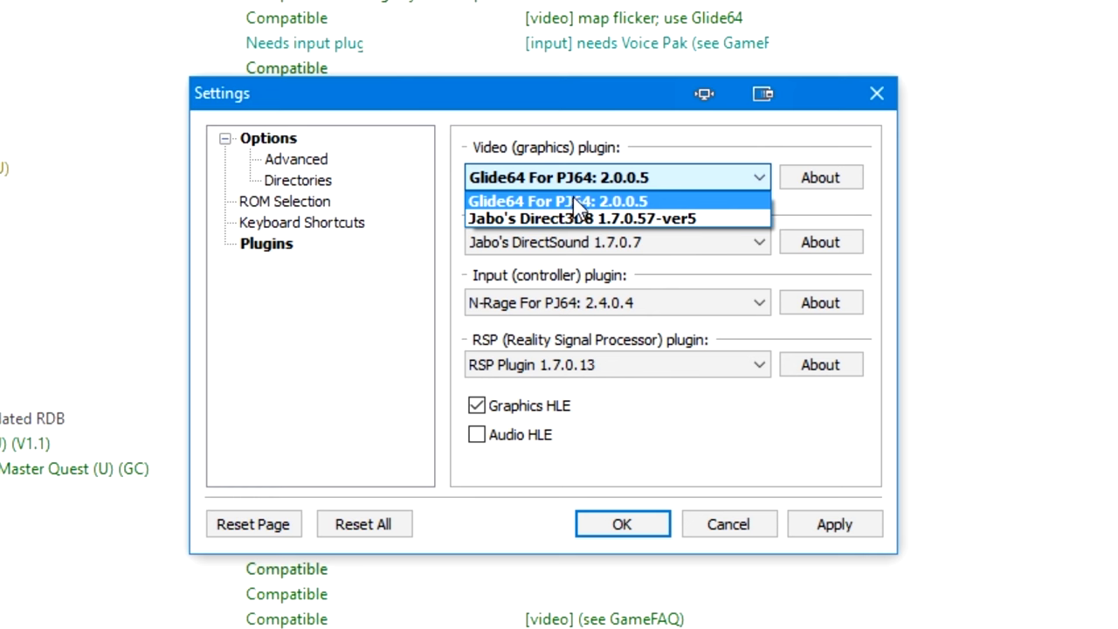
pyautogui.click(578, 207)
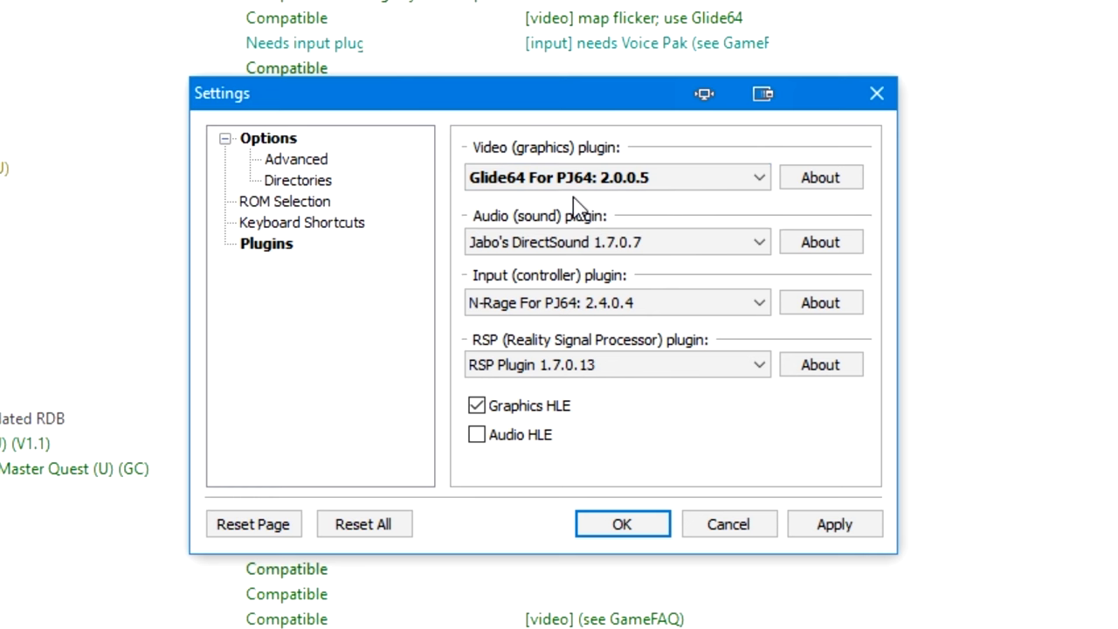
pyautogui.click(495, 237)
pyautogui.click(530, 226)
pyautogui.click(553, 312)
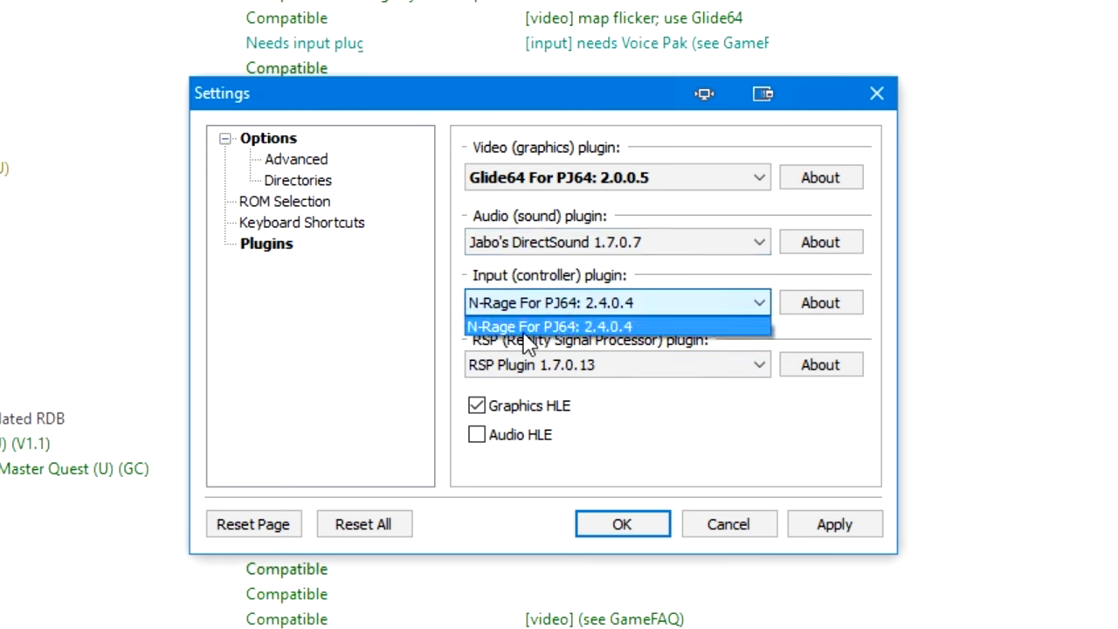
pyautogui.click(526, 330)
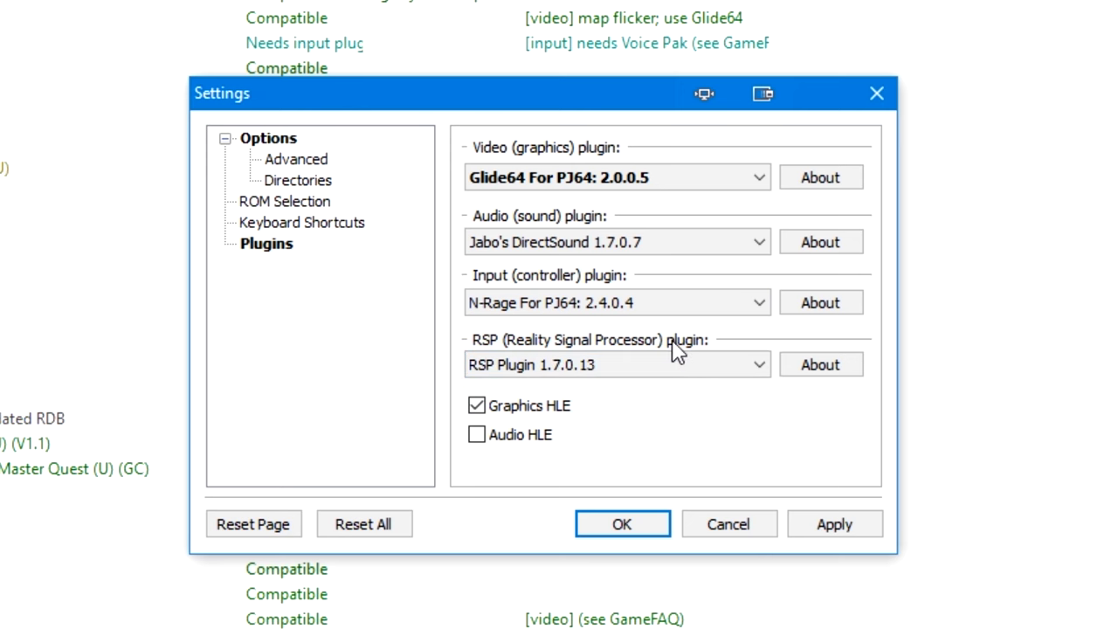
pyautogui.click(621, 373)
# Step: Try Audio HLE, leave it off, apply the plugin settings and move to the Advanced options
pyautogui.click(495, 435)
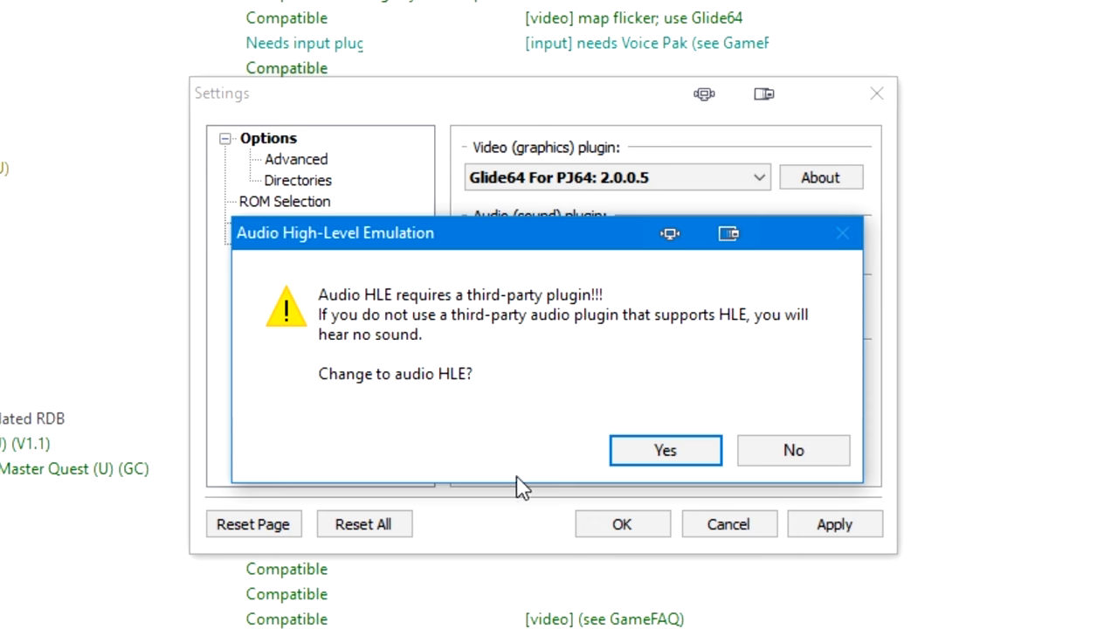
pyautogui.click(769, 453)
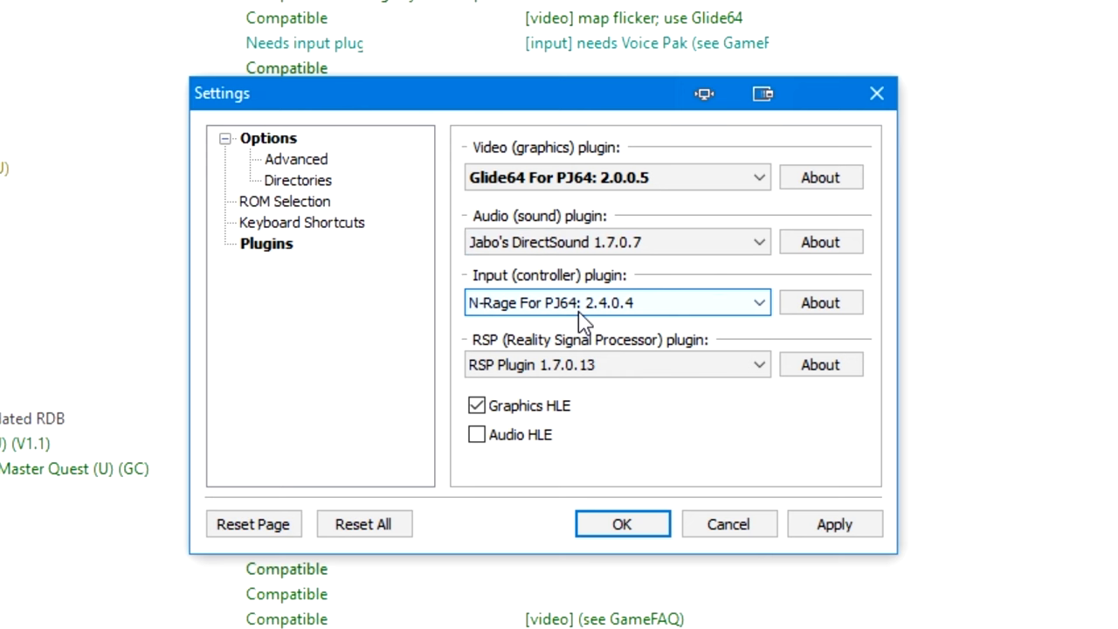
pyautogui.click(530, 435)
pyautogui.click(636, 455)
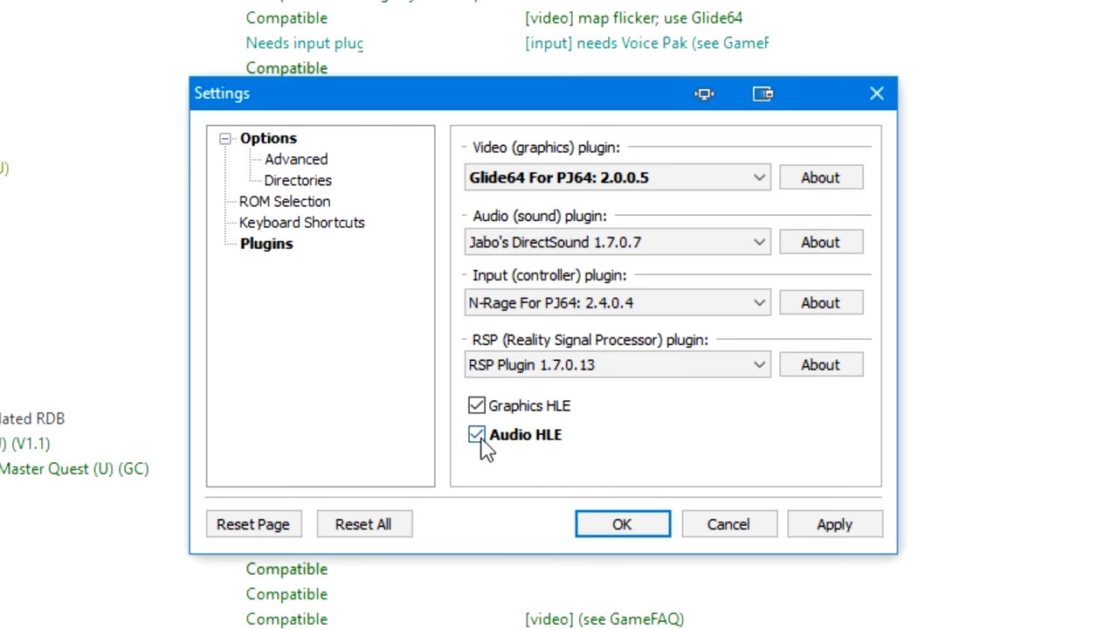
pyautogui.click(826, 531)
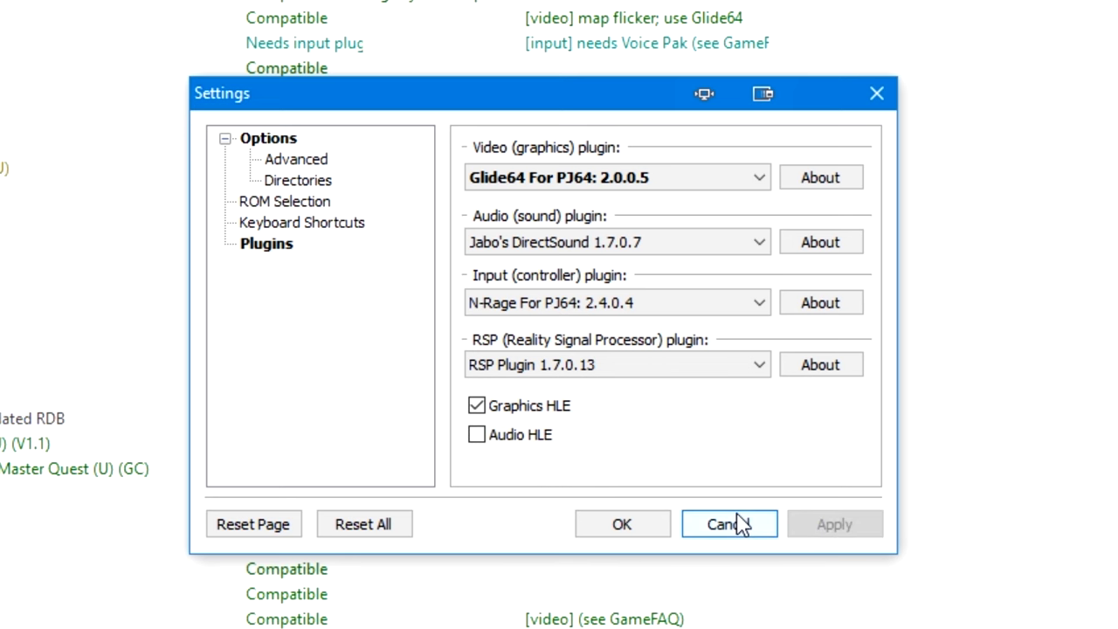
pyautogui.click(313, 160)
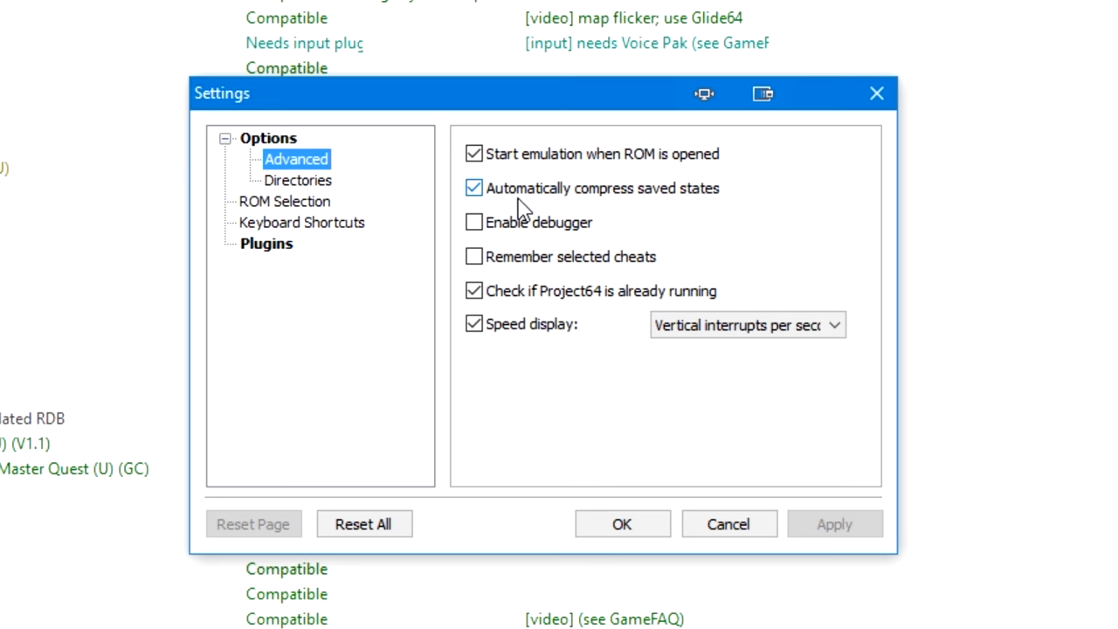
# Step: Look over the Directories and Keyboard Shortcuts pages, expanding Options and File Menu, then cancel Settings
pyautogui.click(319, 183)
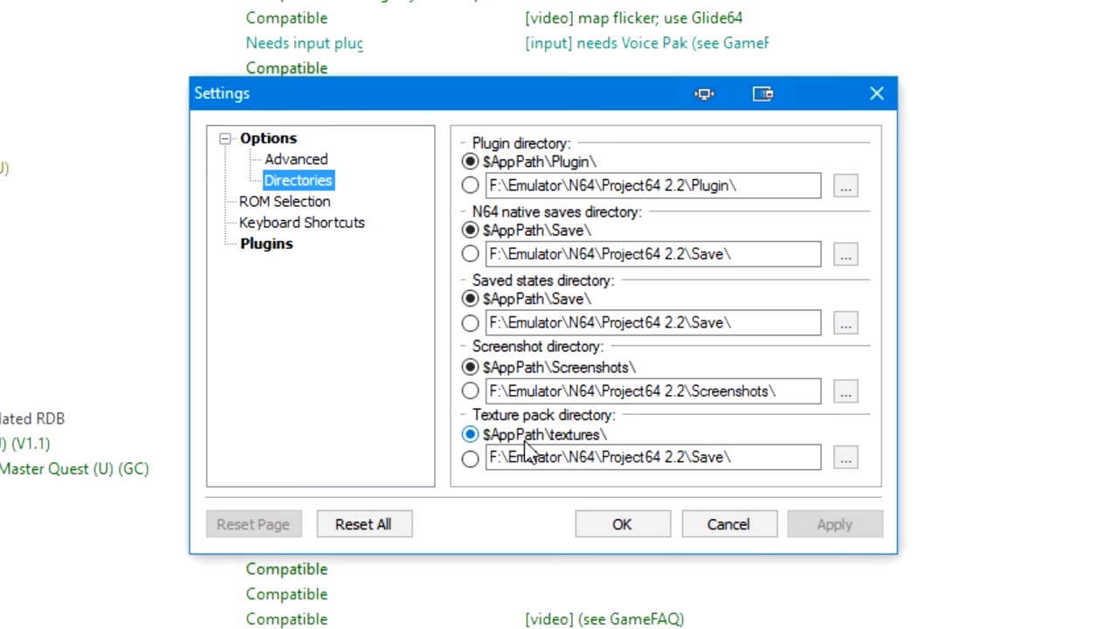
pyautogui.click(306, 222)
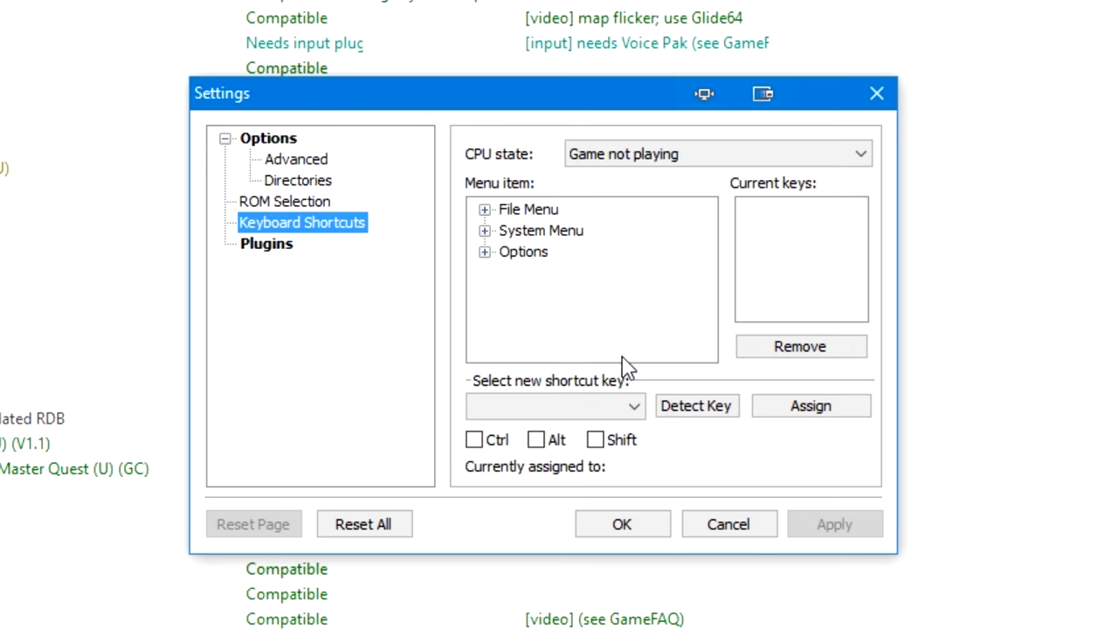
pyautogui.doubleClick(478, 256)
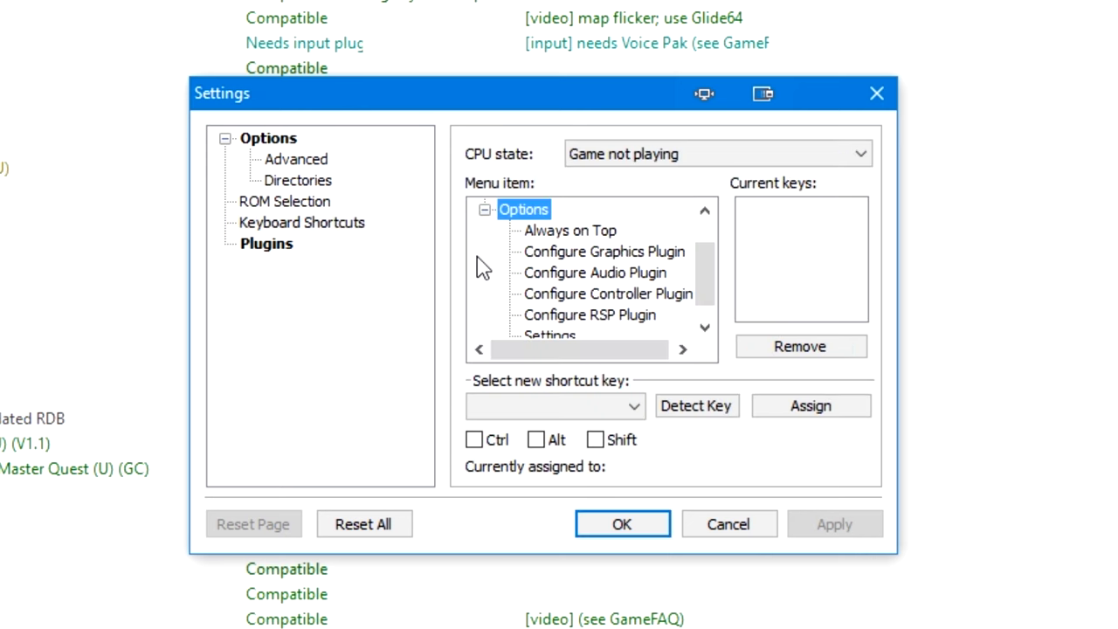
pyautogui.click(484, 251)
pyautogui.click(485, 211)
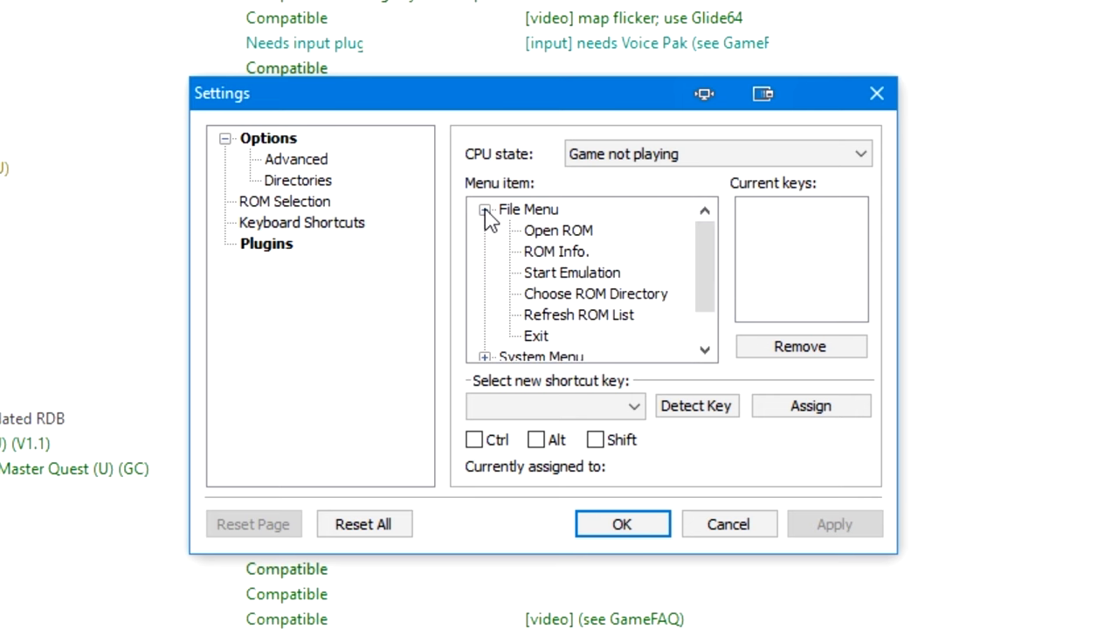
pyautogui.click(485, 211)
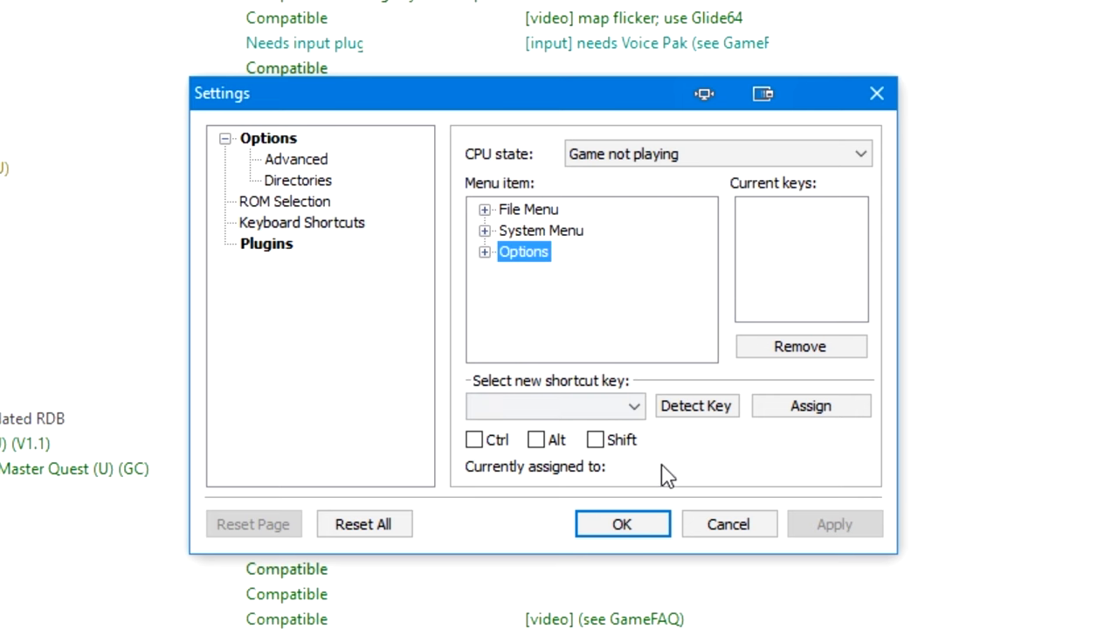
pyautogui.click(733, 527)
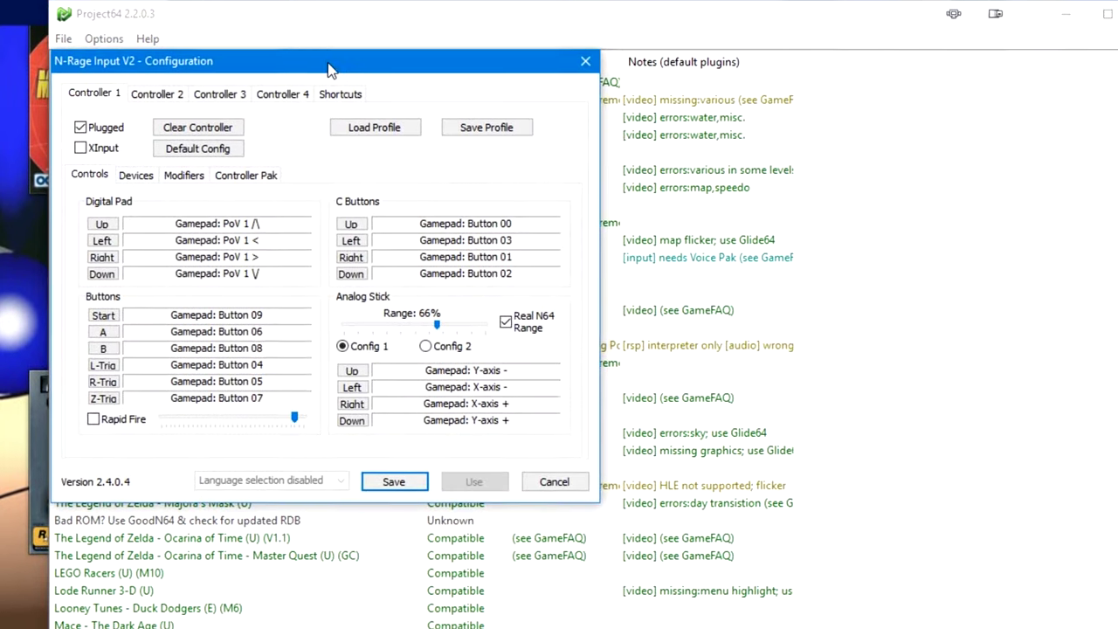
# Step: Centre the N-Rage Input window, select the D-pad Up binding, and tick XInput for Controller 1
pyautogui.moveTo(331, 70); pyautogui.dragTo(569, 142)
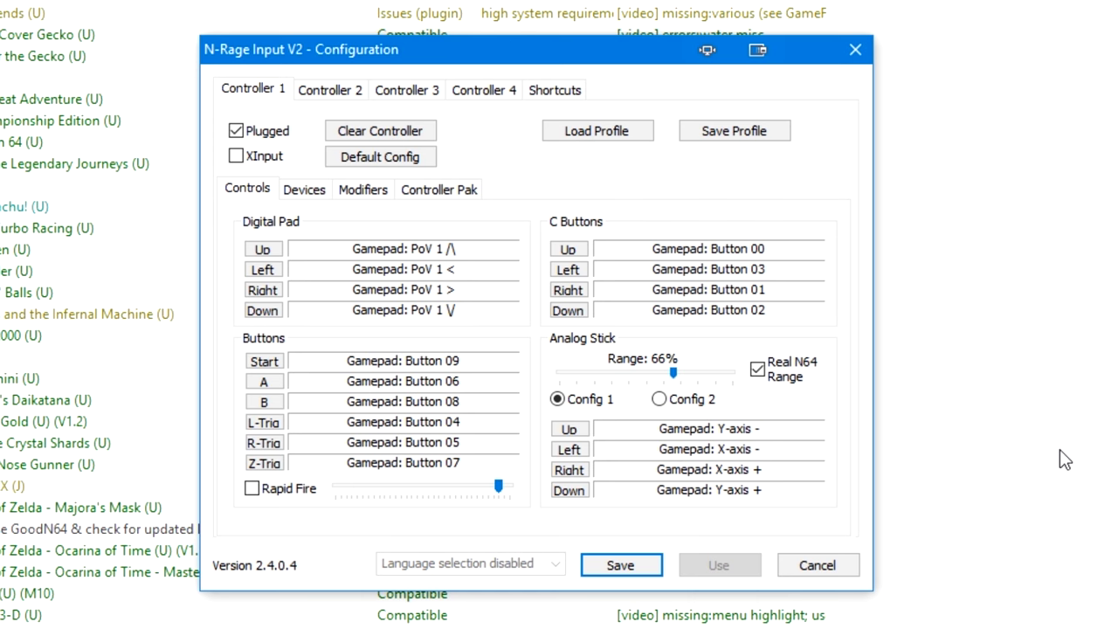
pyautogui.click(260, 251)
pyautogui.click(236, 157)
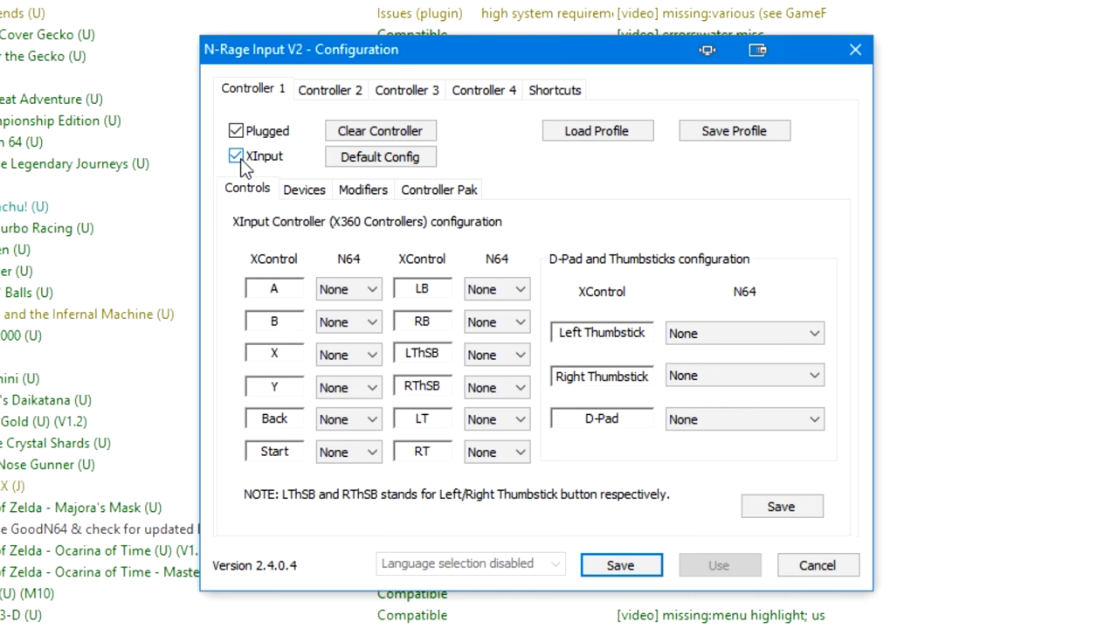
# Step: Map Controller 1's A button to N64 A, reset it to None, then untick XInput
pyautogui.click(276, 290)
pyautogui.click(373, 290)
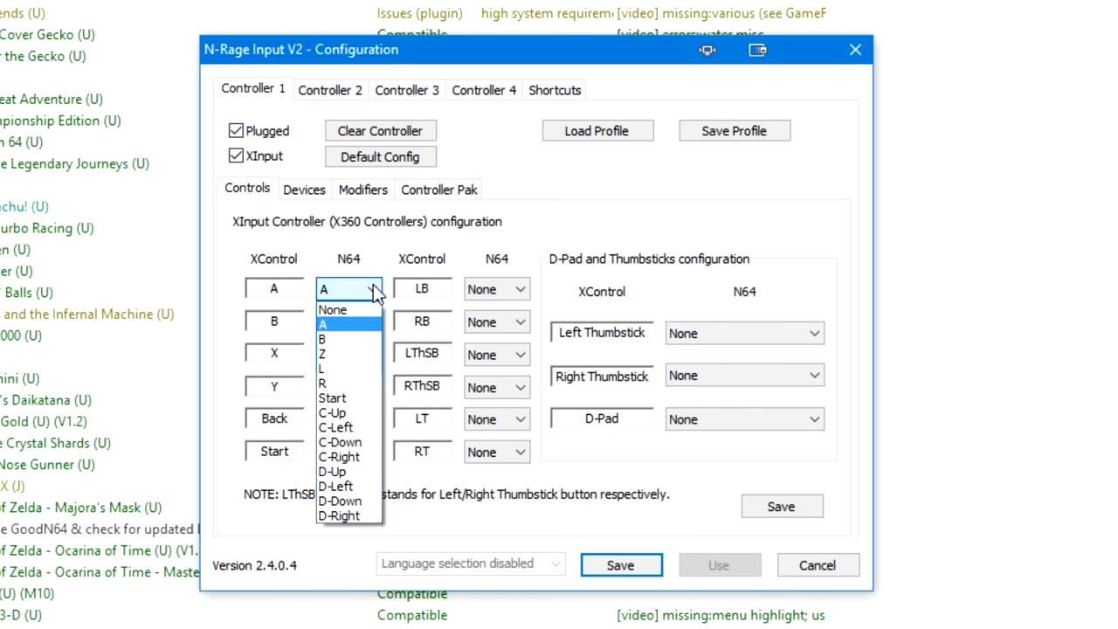
pyautogui.click(377, 304)
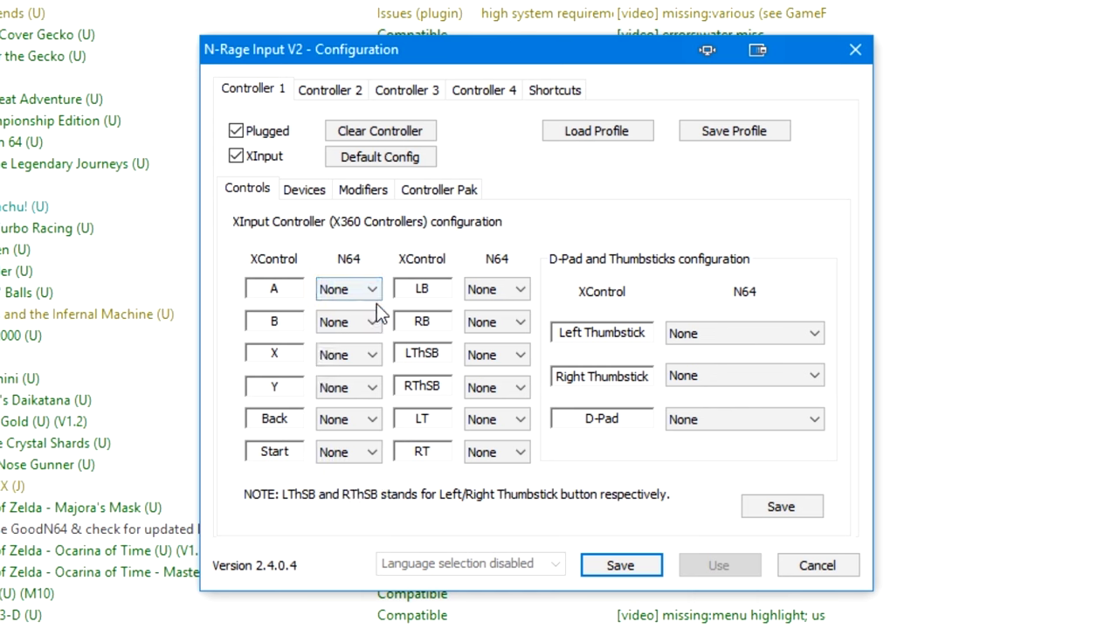
pyautogui.click(237, 157)
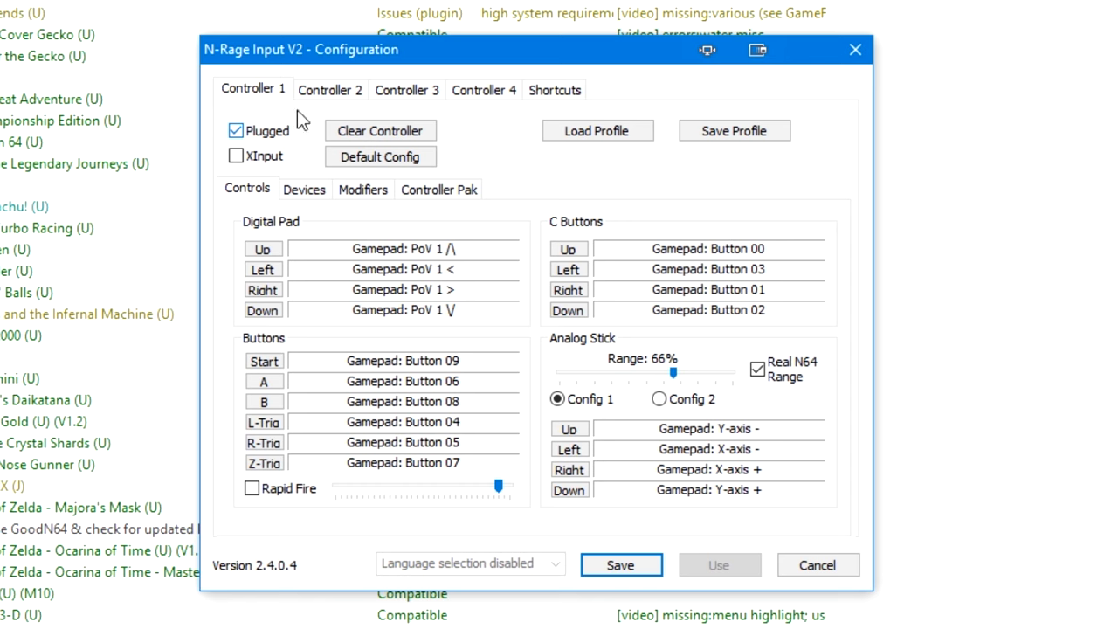
# Step: Close the N-Rage dialog, launch Mystical Ninja Starring Goemon, and open Options > Configure Graphics Plugin
pyautogui.click(802, 567)
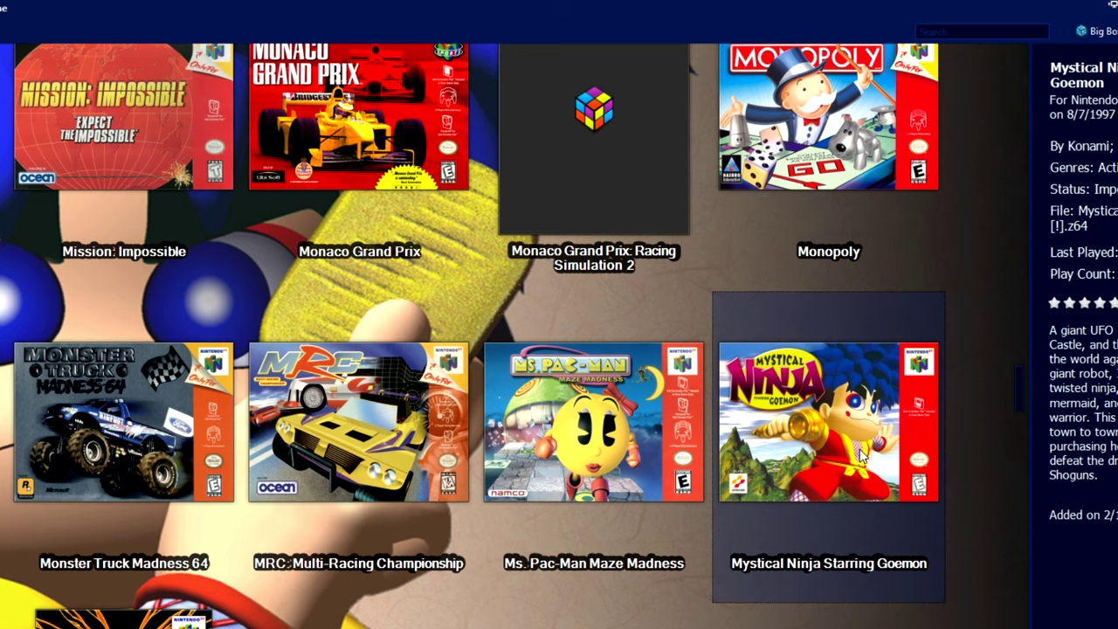
pyautogui.doubleClick(861, 455)
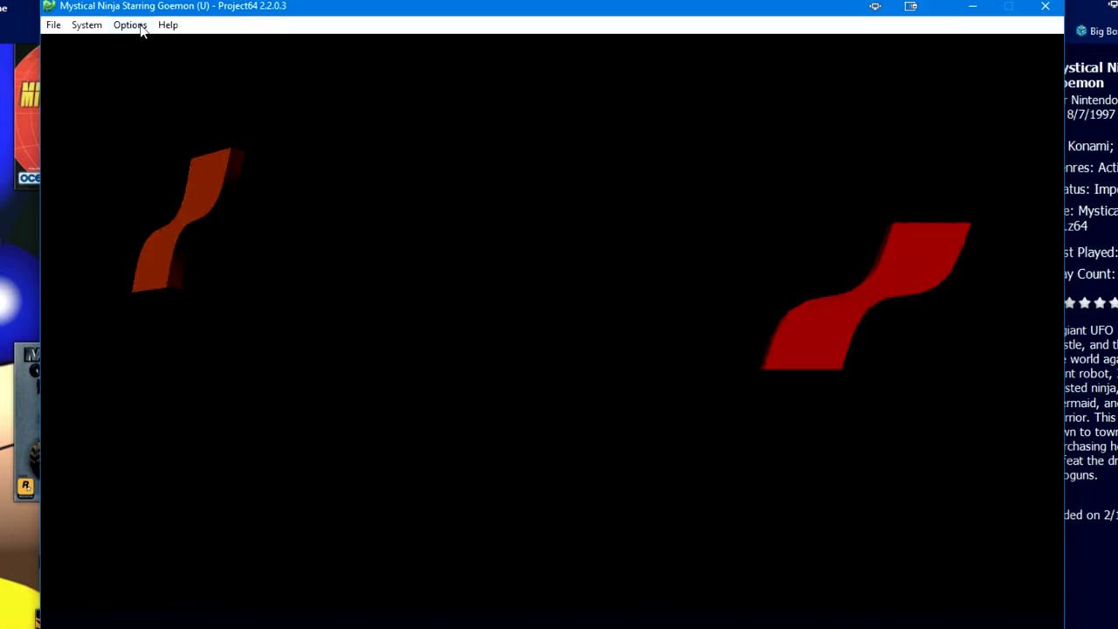
pyautogui.click(138, 24)
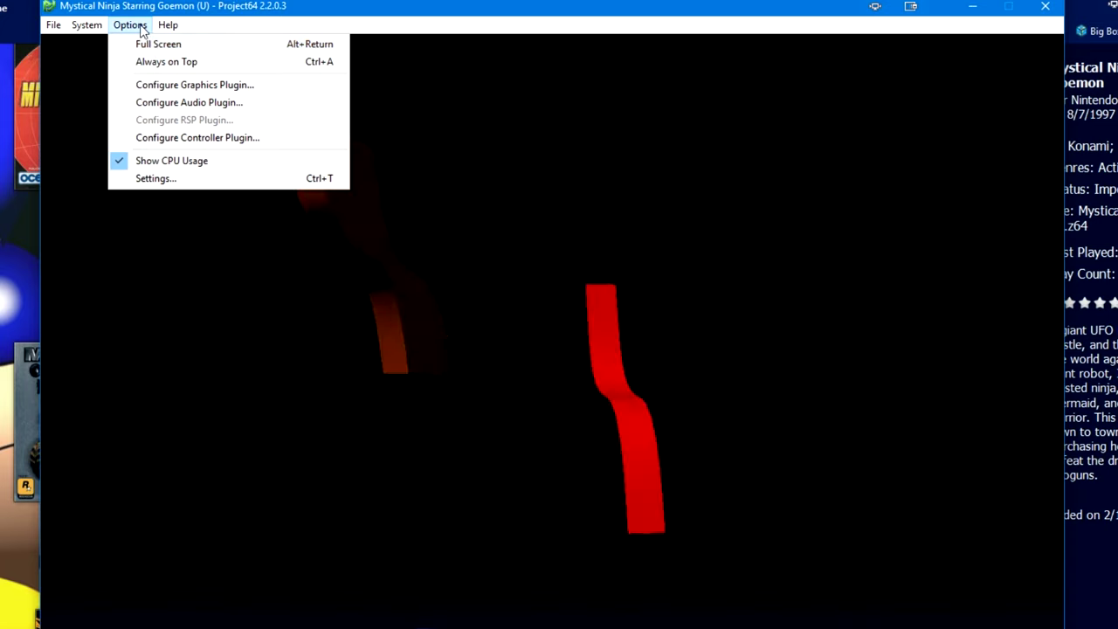
pyautogui.click(177, 84)
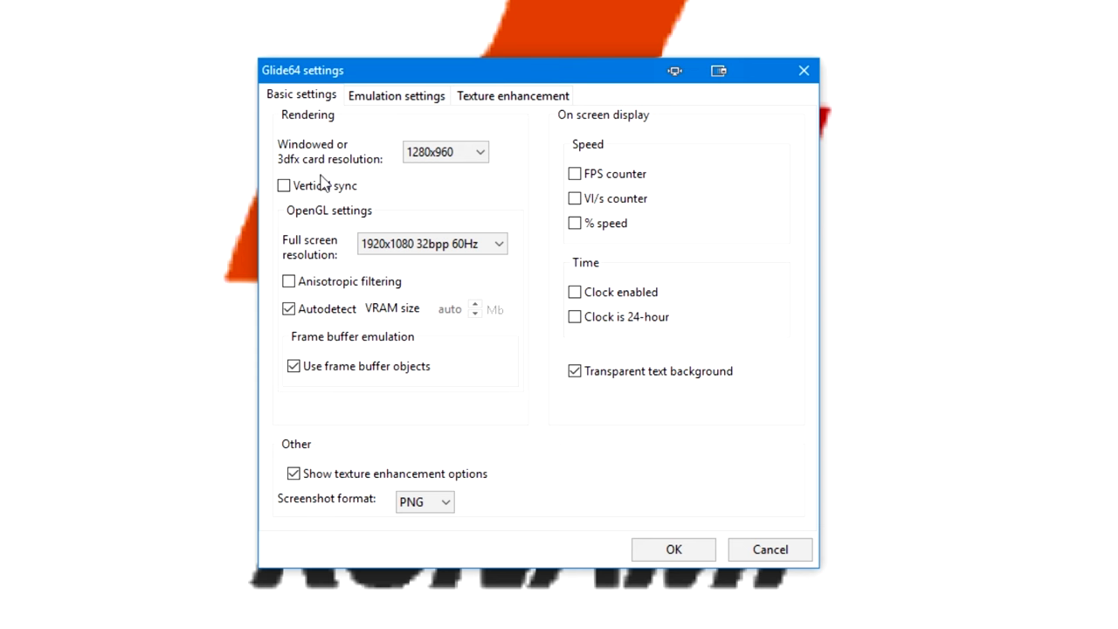
# Step: Leave Glide64's windowed resolution at 1280x960 and switch to the Texture enhancement page
pyautogui.click(424, 152)
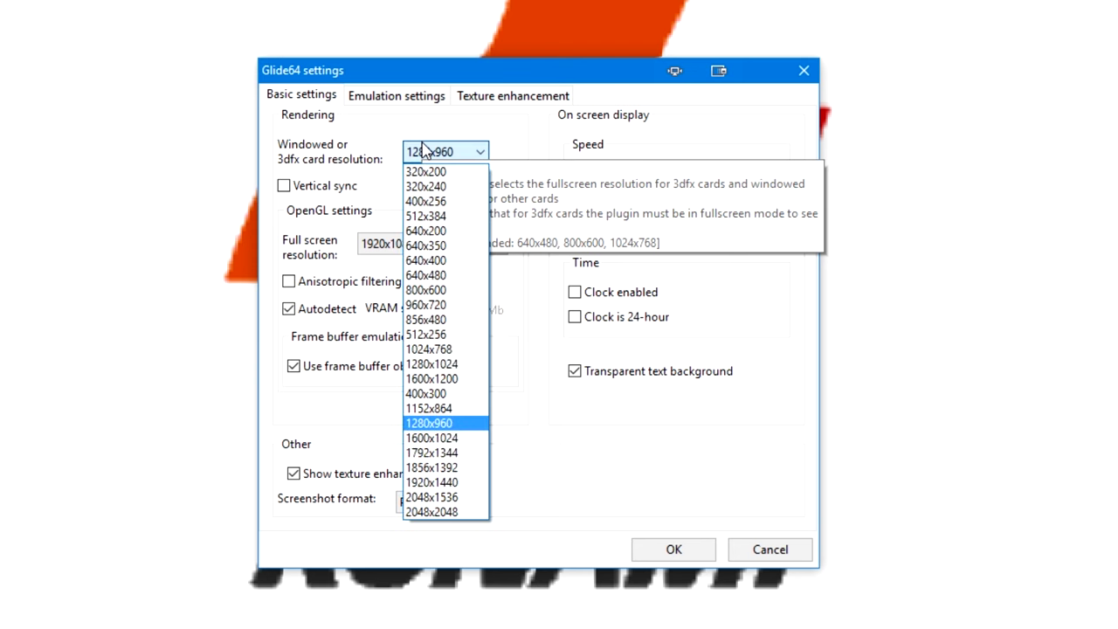
pyautogui.click(436, 425)
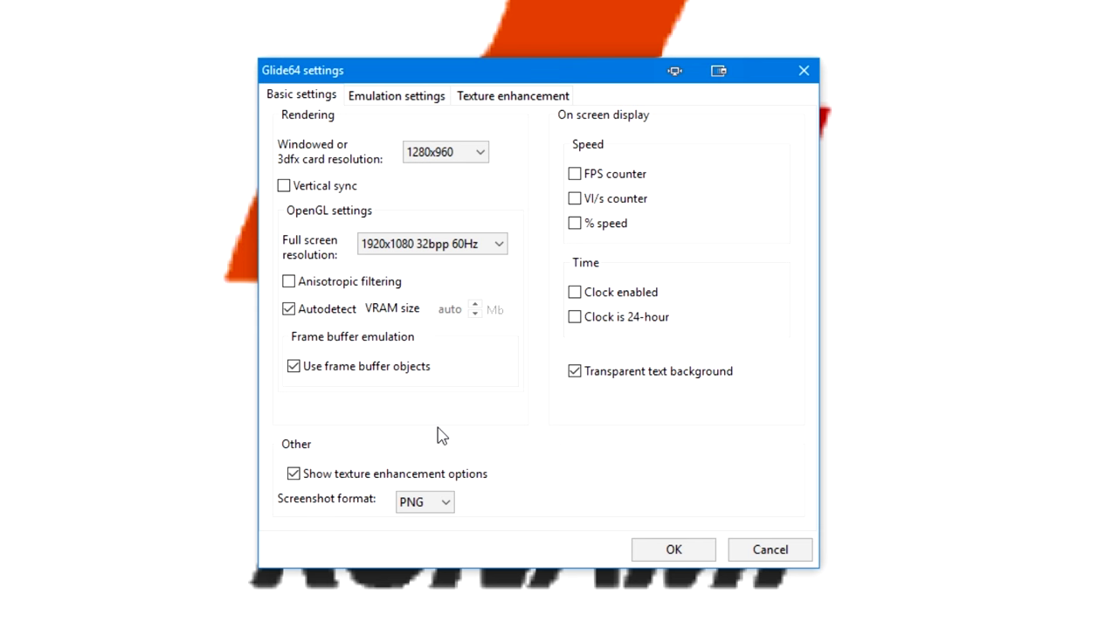
pyautogui.click(431, 150)
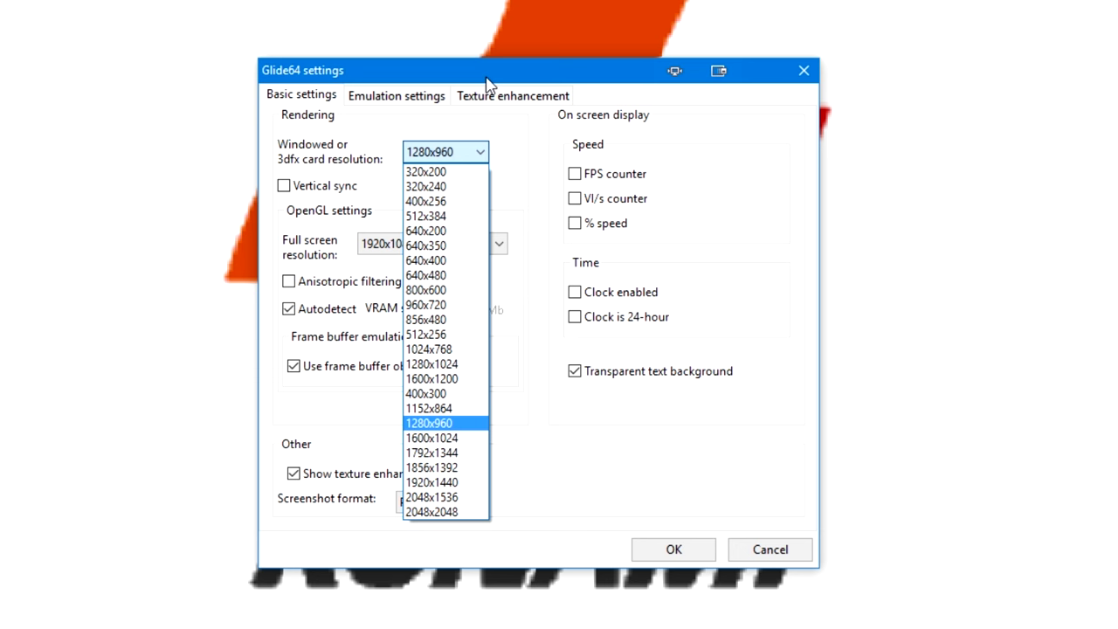
pyautogui.click(397, 96)
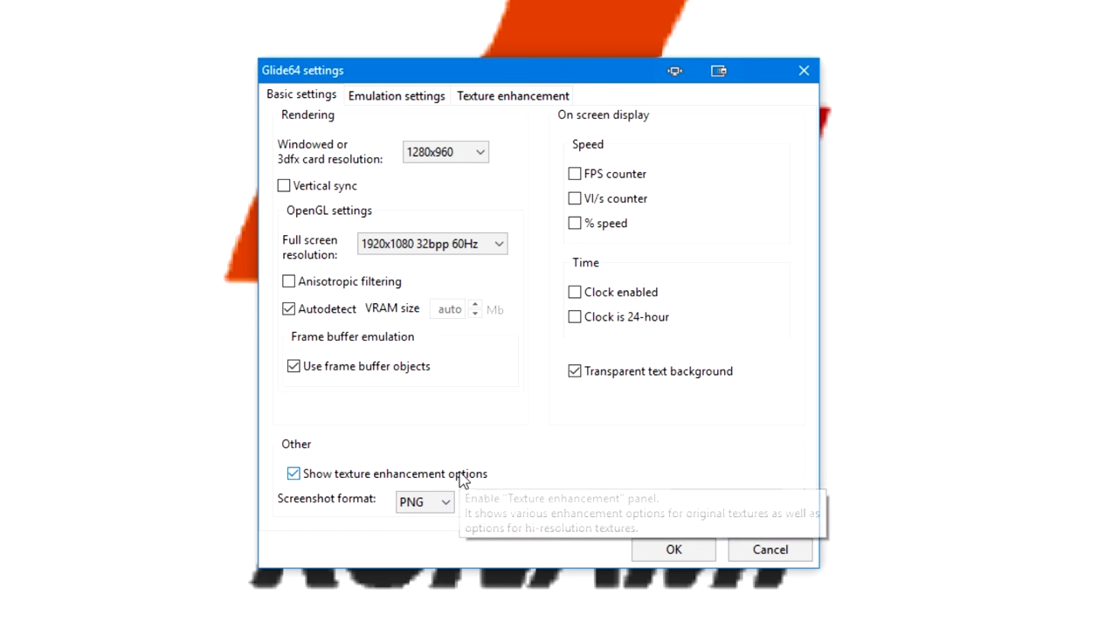
pyautogui.click(512, 104)
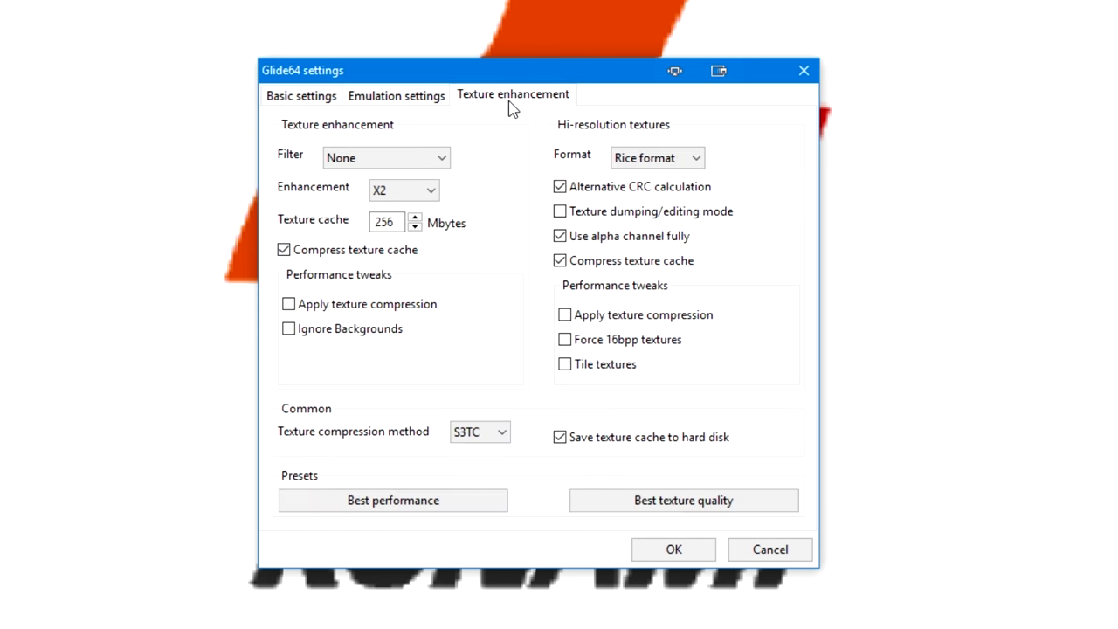
pyautogui.click(438, 155)
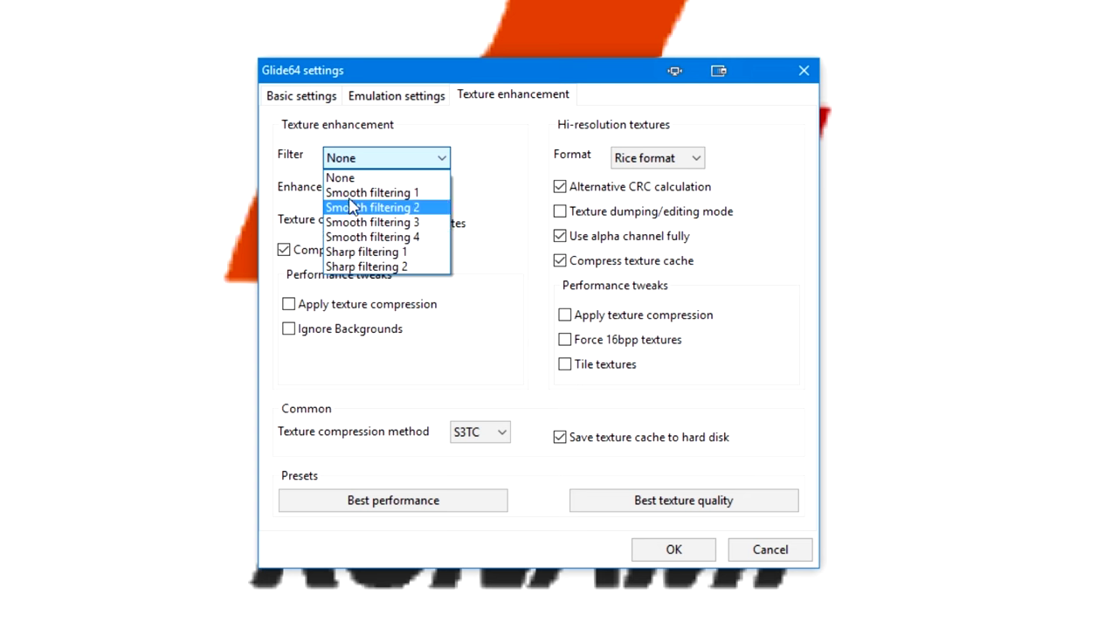
pyautogui.click(411, 177)
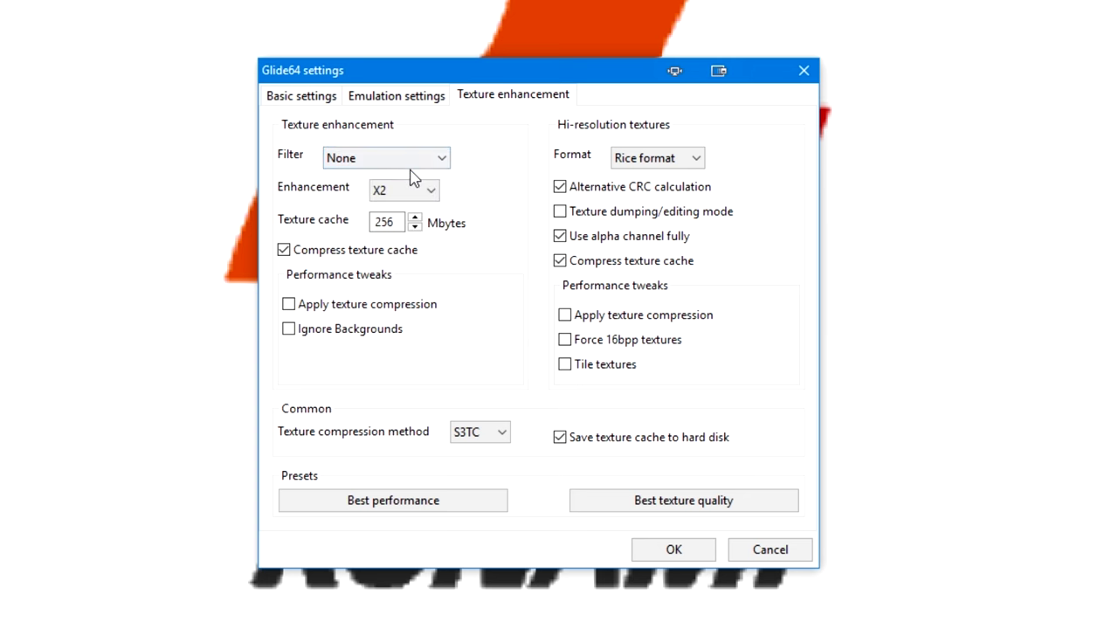
pyautogui.click(402, 192)
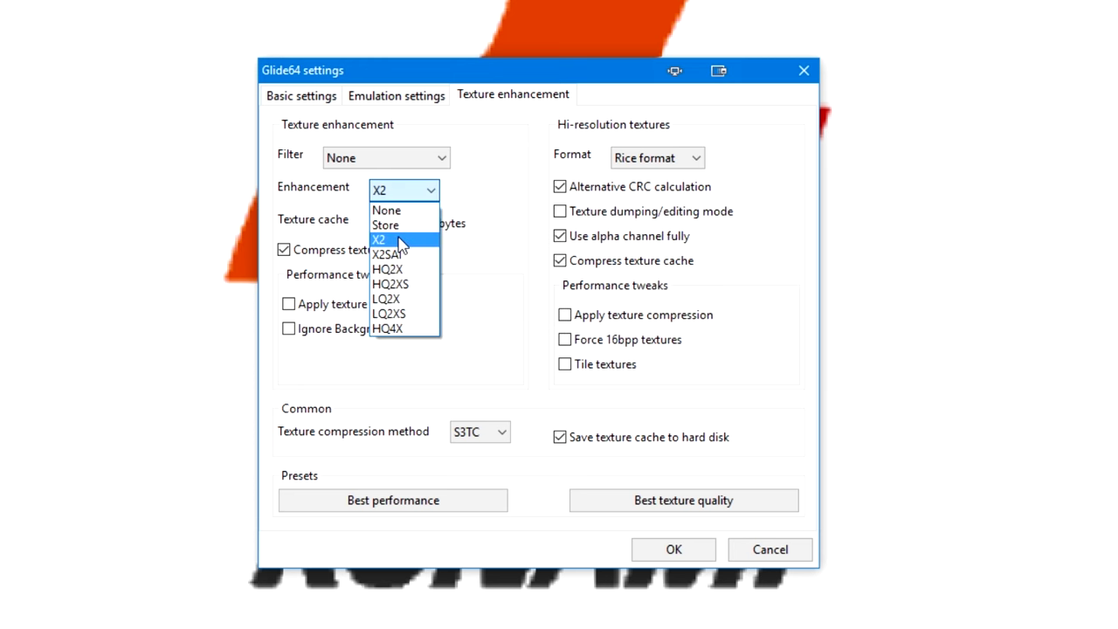
pyautogui.click(400, 243)
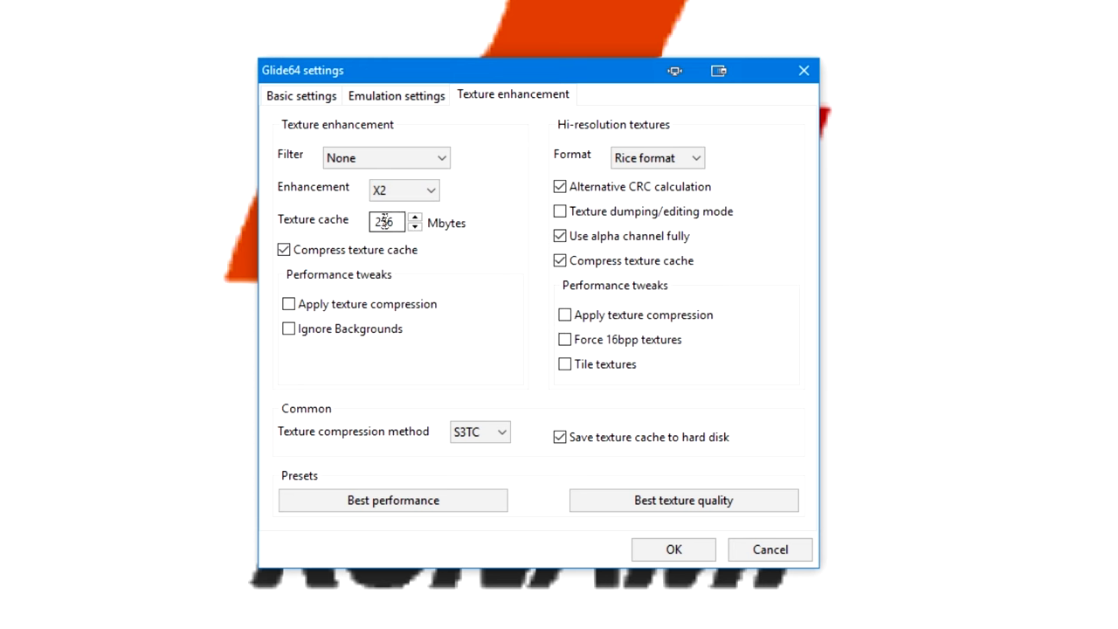
pyautogui.moveTo(395, 222)
pyautogui.click(409, 193)
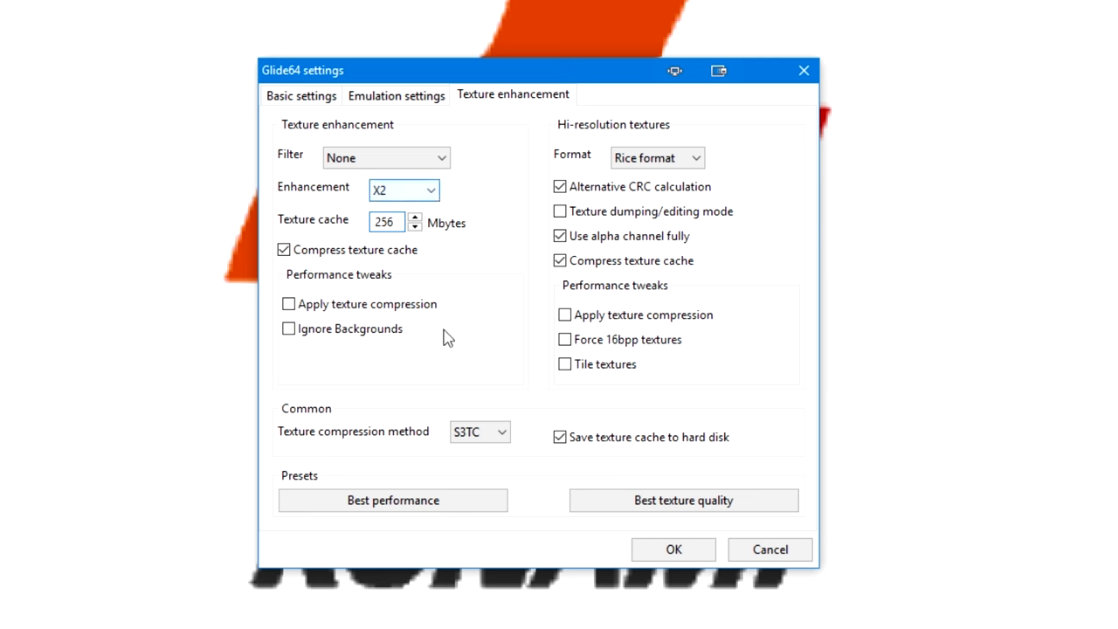
pyautogui.click(441, 510)
pyautogui.click(587, 502)
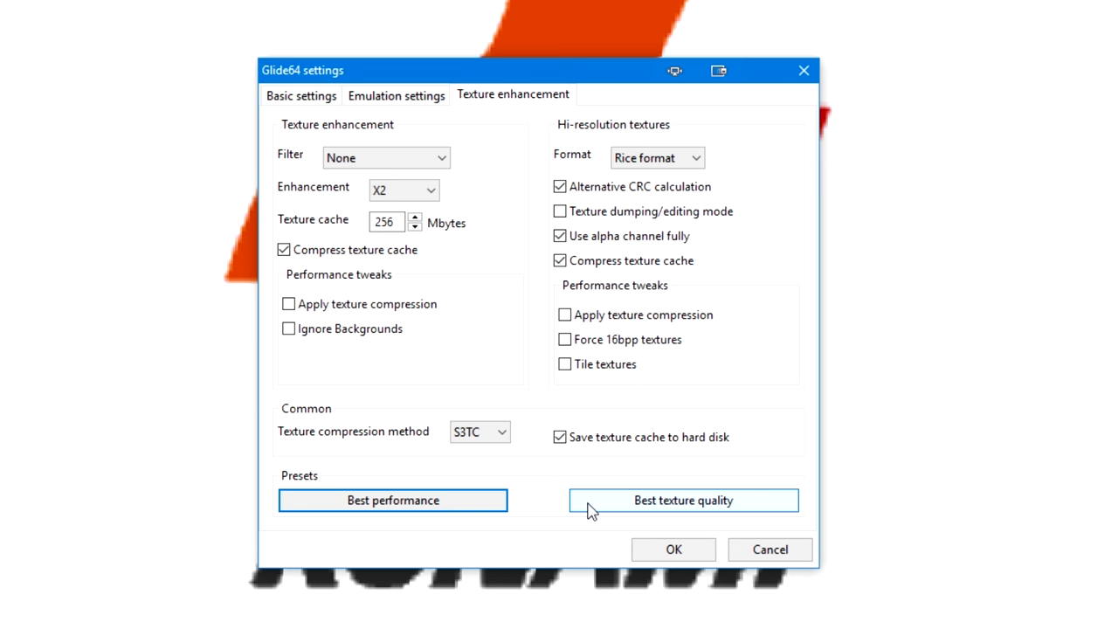
pyautogui.click(485, 506)
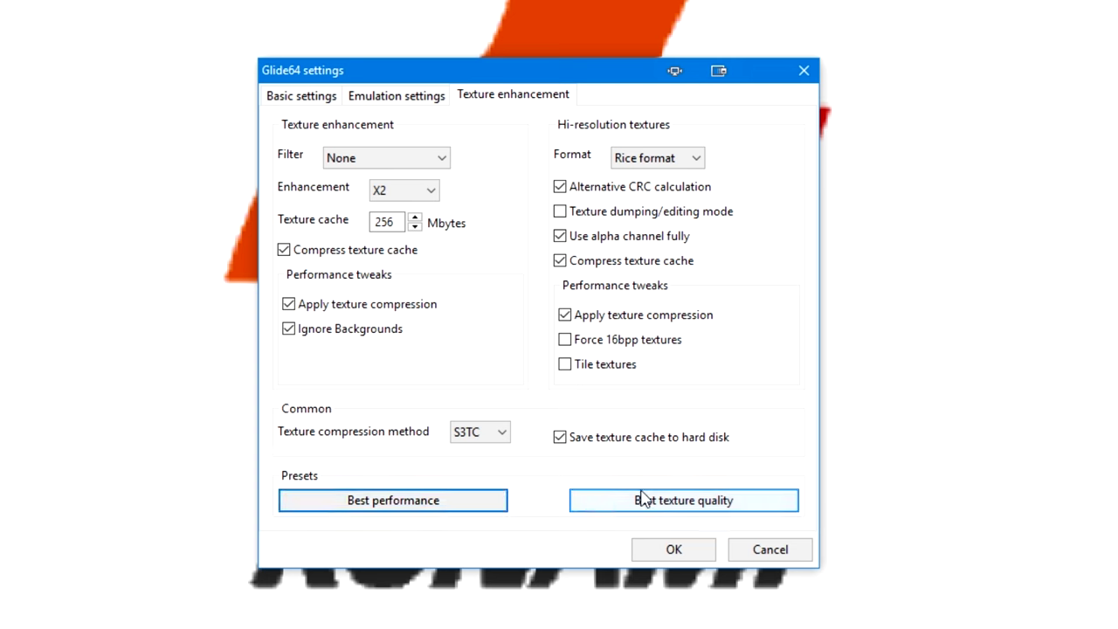
pyautogui.click(643, 508)
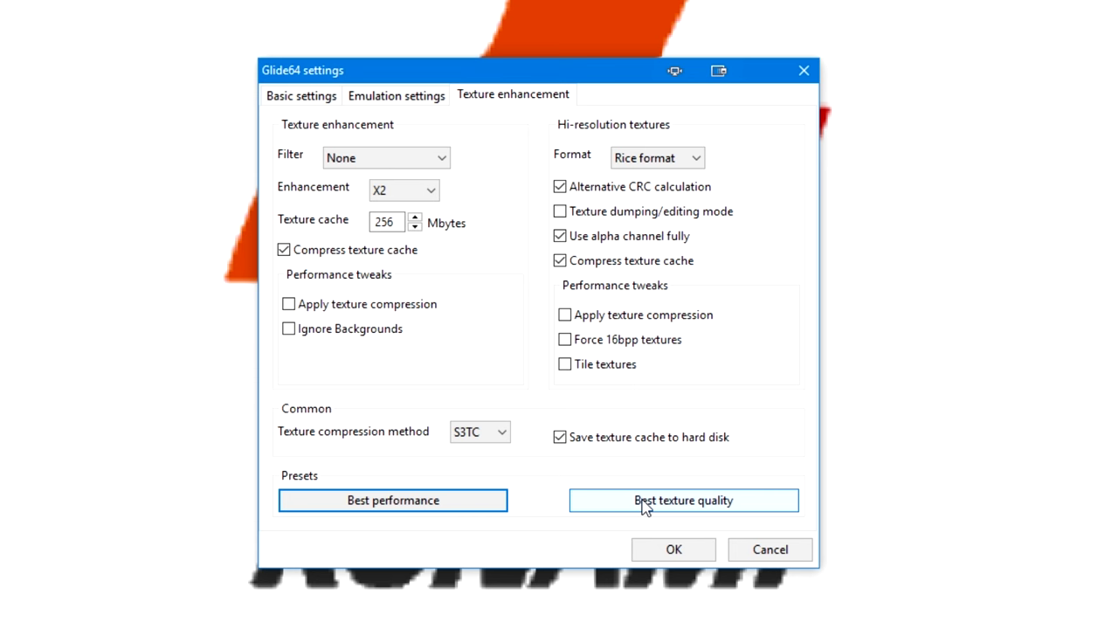
pyautogui.moveTo(648, 457)
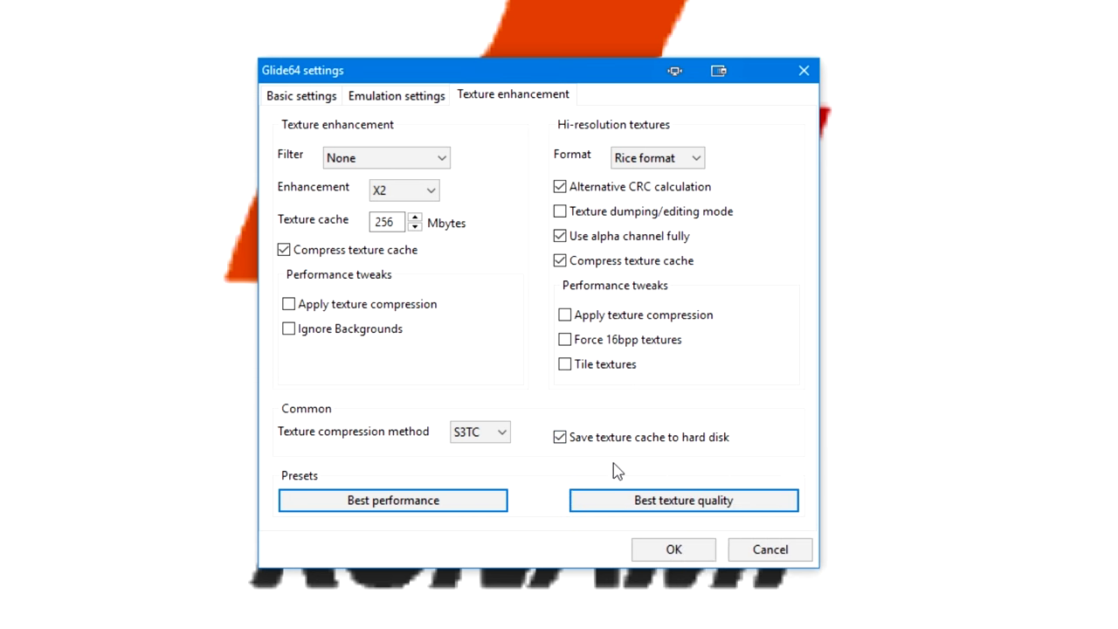
# Step: Keep Rice format as the hi-res texture format and confirm the Glide64 texture settings
pyautogui.moveTo(619, 159)
pyautogui.click(654, 160)
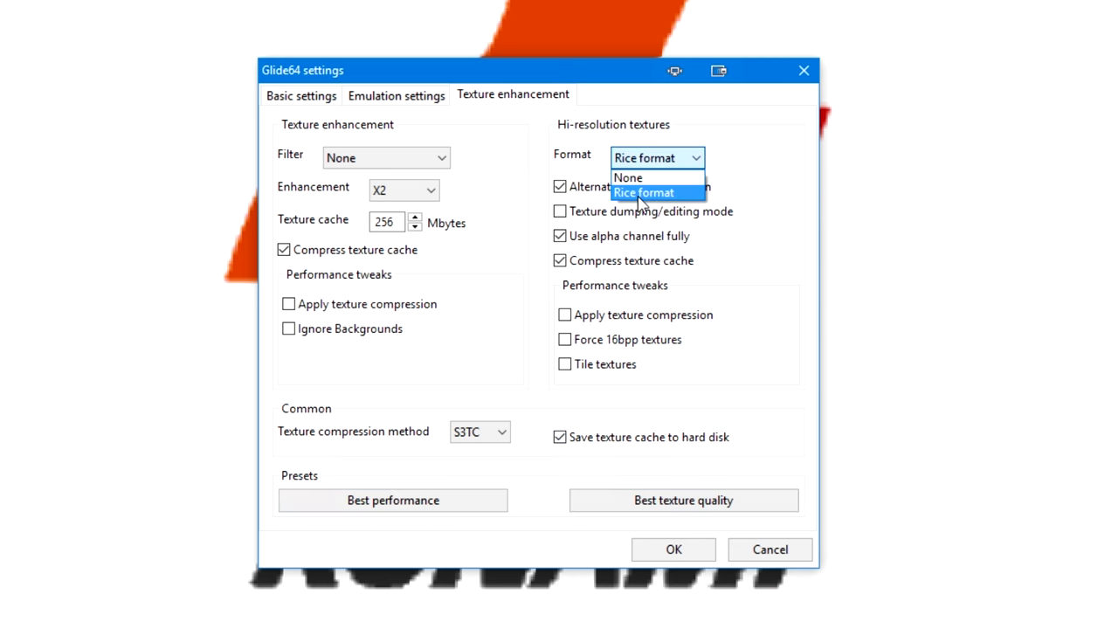
pyautogui.click(640, 193)
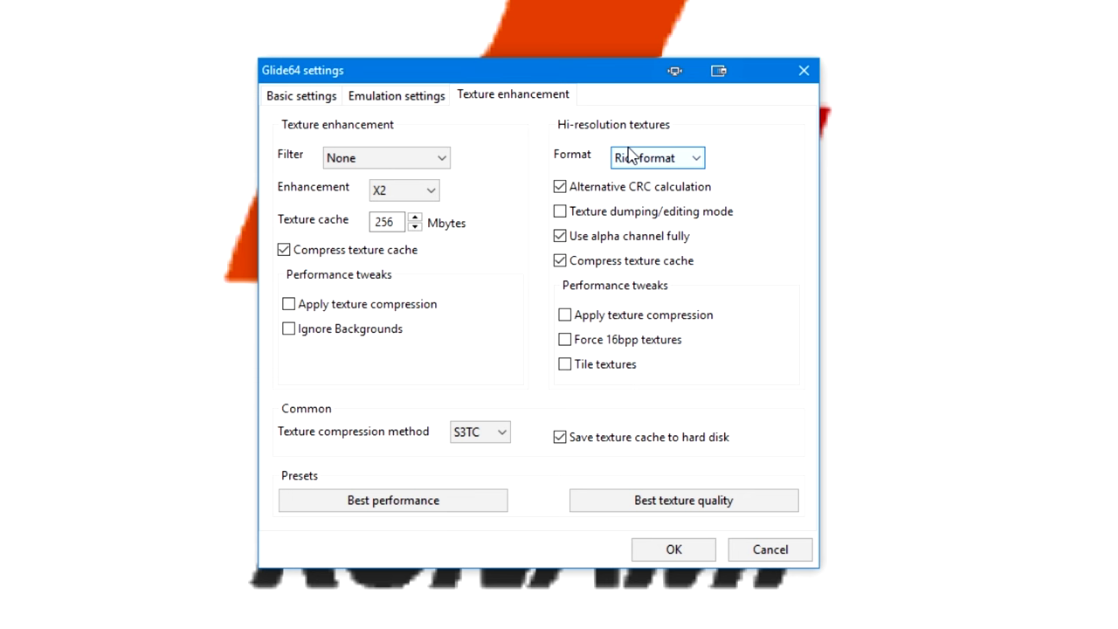
pyautogui.moveTo(627, 192)
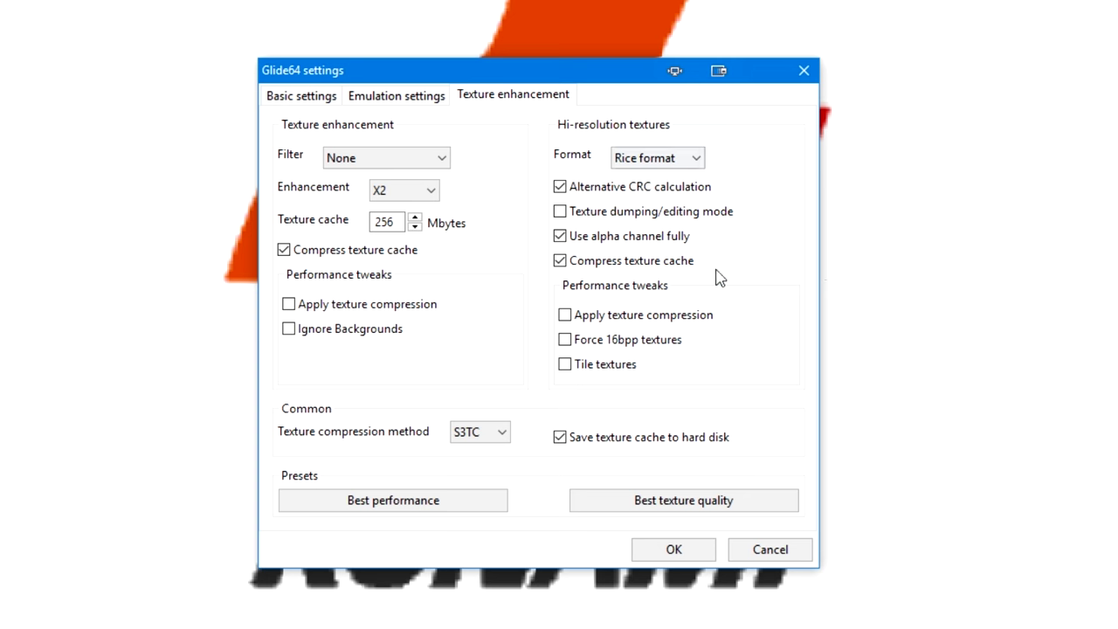
pyautogui.click(603, 500)
# Step: Apply Glide64 settings without saving, dismiss the exception, boot Mystical Ninja to the Konami logo, then close it
pyautogui.click(671, 548)
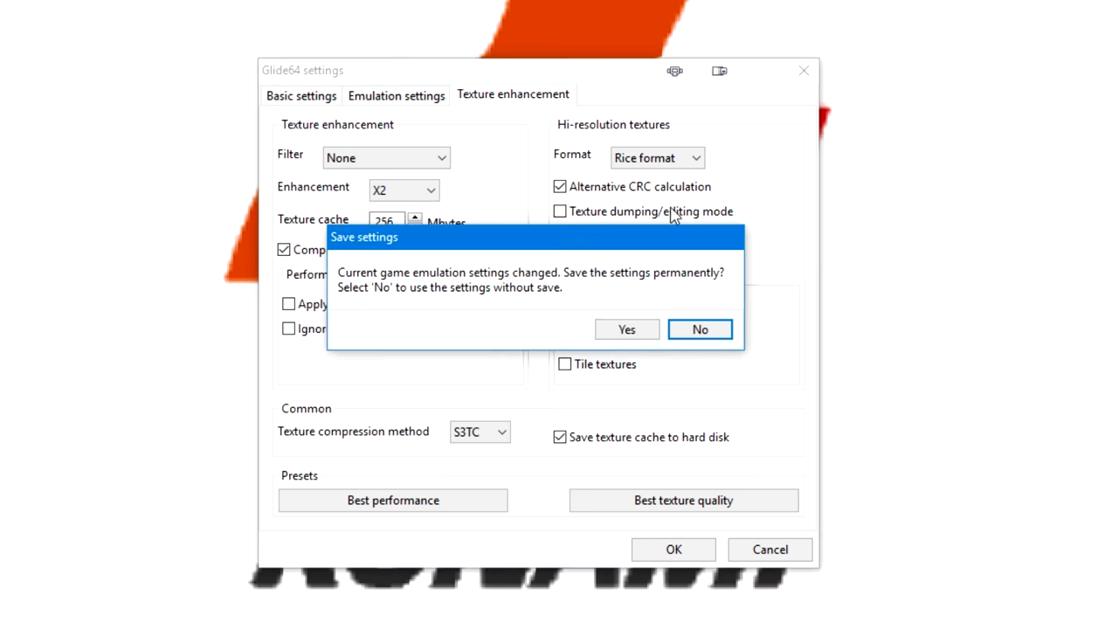
pyautogui.click(688, 336)
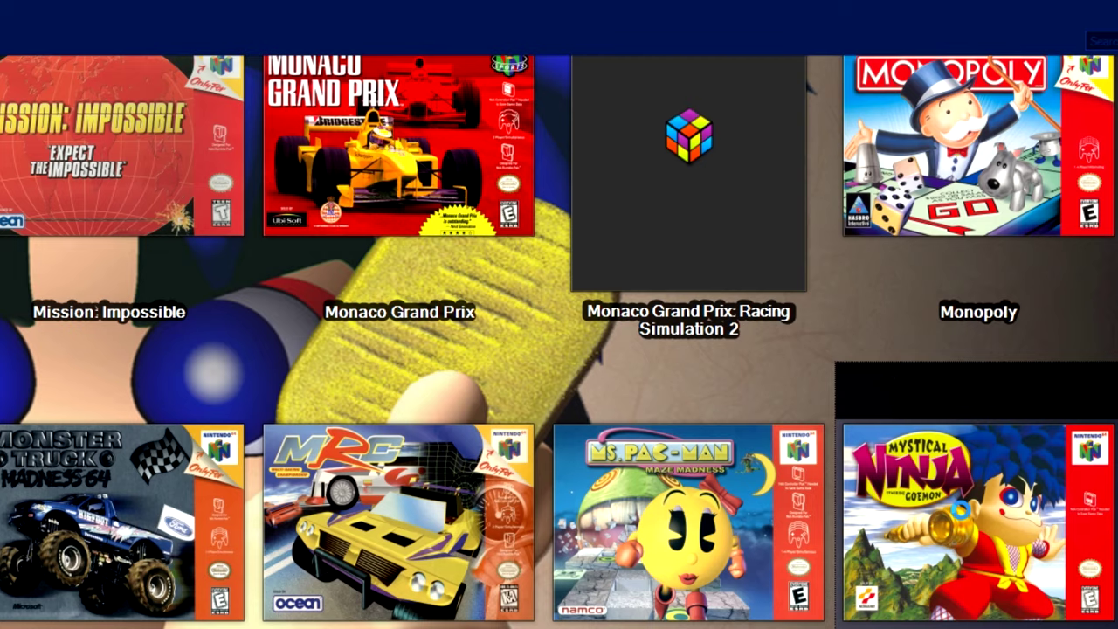
pyautogui.press('Return')
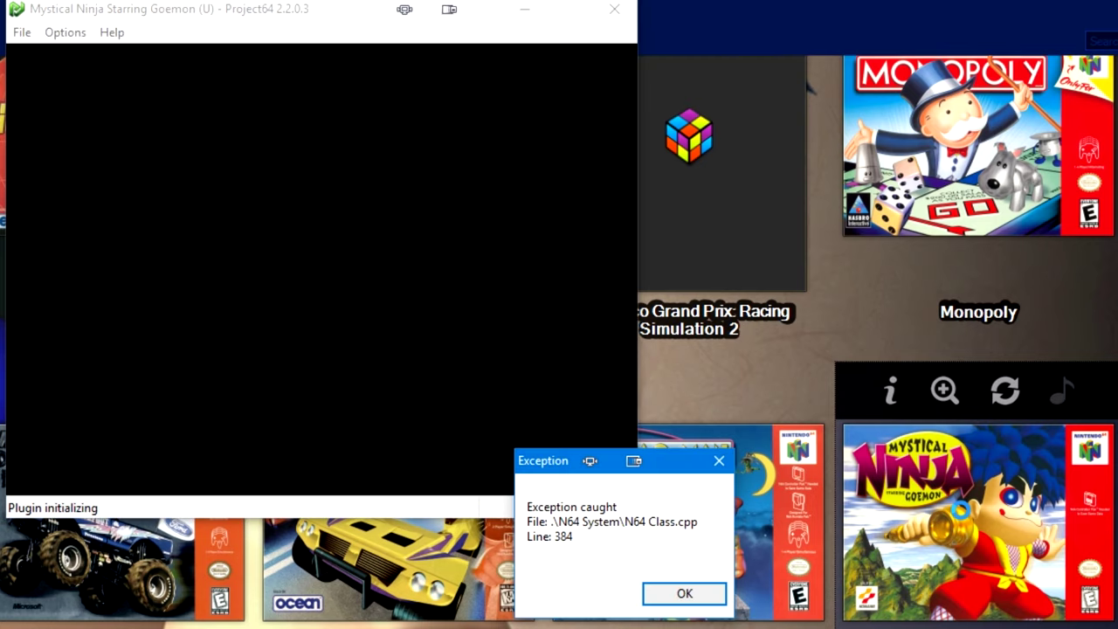
pyautogui.click(679, 591)
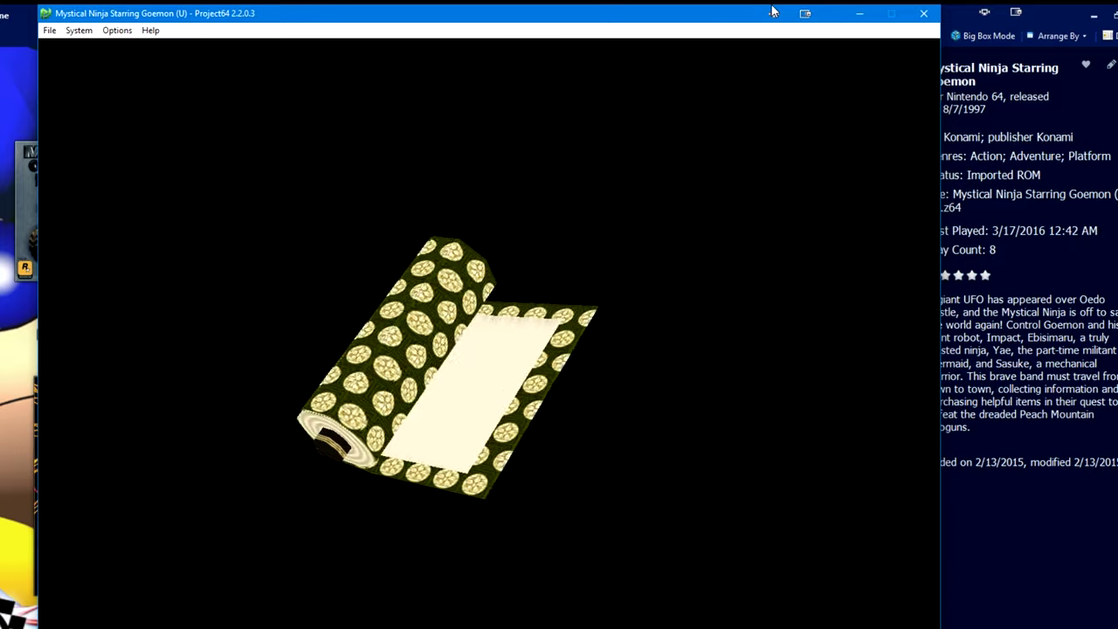
pyautogui.click(923, 13)
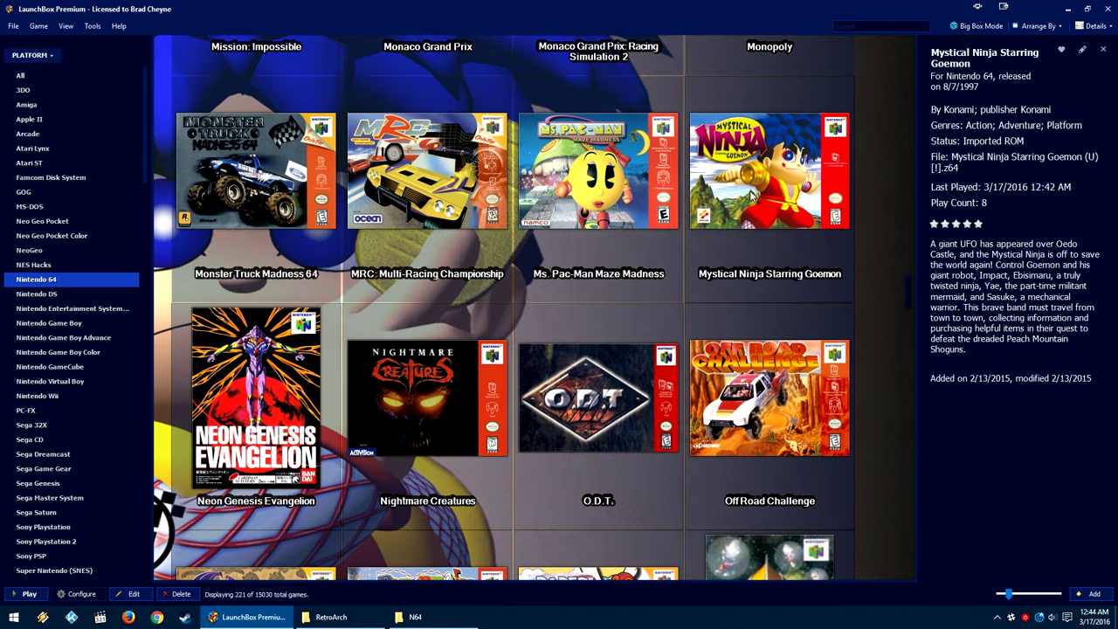
# Step: Use the bulk Edit wizard to set the Emulator field to Retroarch for all 221 Nintendo 64 games
pyautogui.rightClick(752, 192)
pyautogui.click(777, 351)
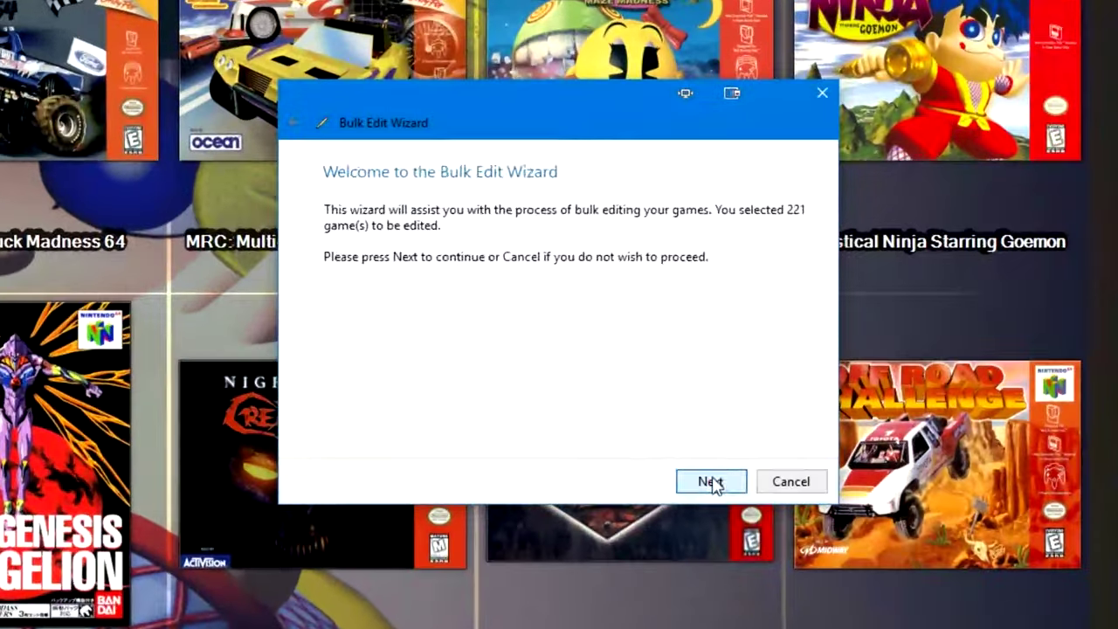
pyautogui.click(652, 413)
pyautogui.click(517, 299)
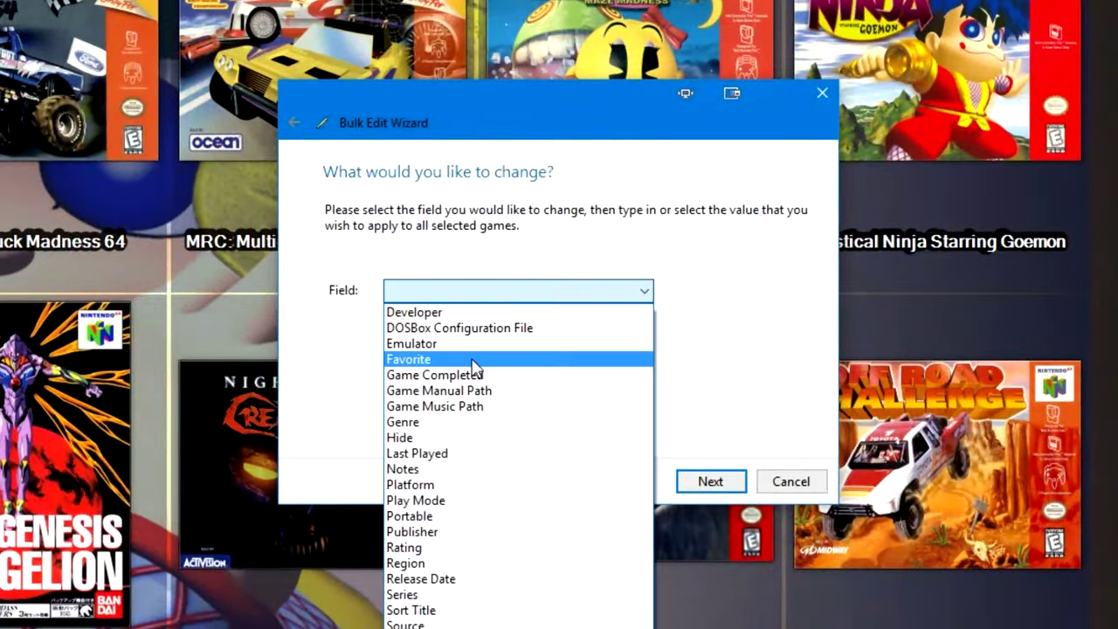
pyautogui.click(479, 344)
pyautogui.click(484, 334)
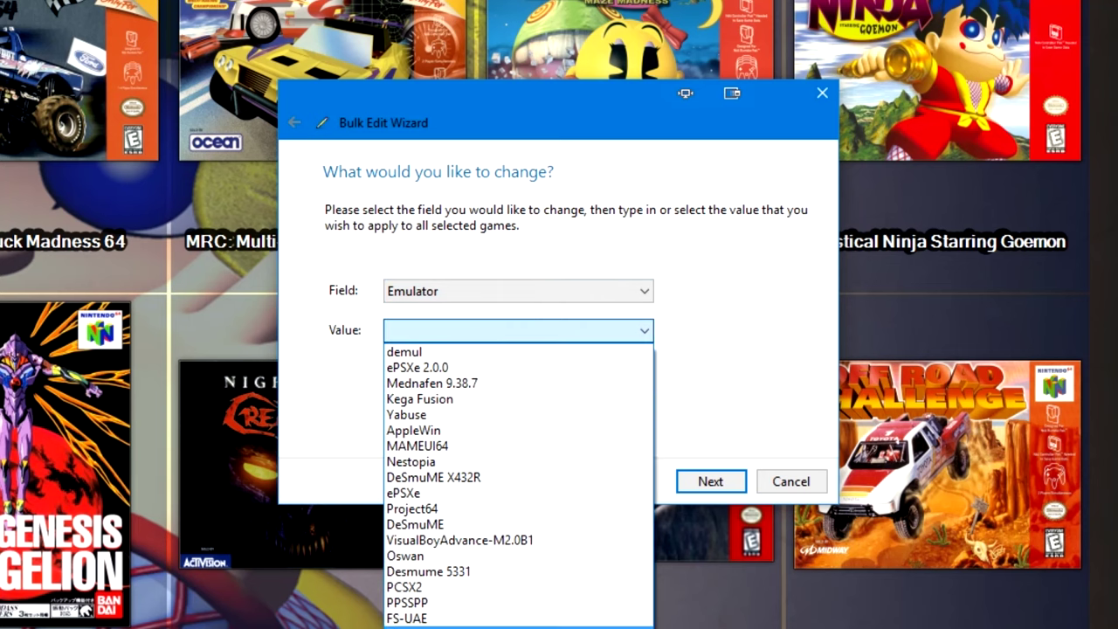
pyautogui.click(411, 622)
pyautogui.click(708, 490)
pyautogui.click(710, 483)
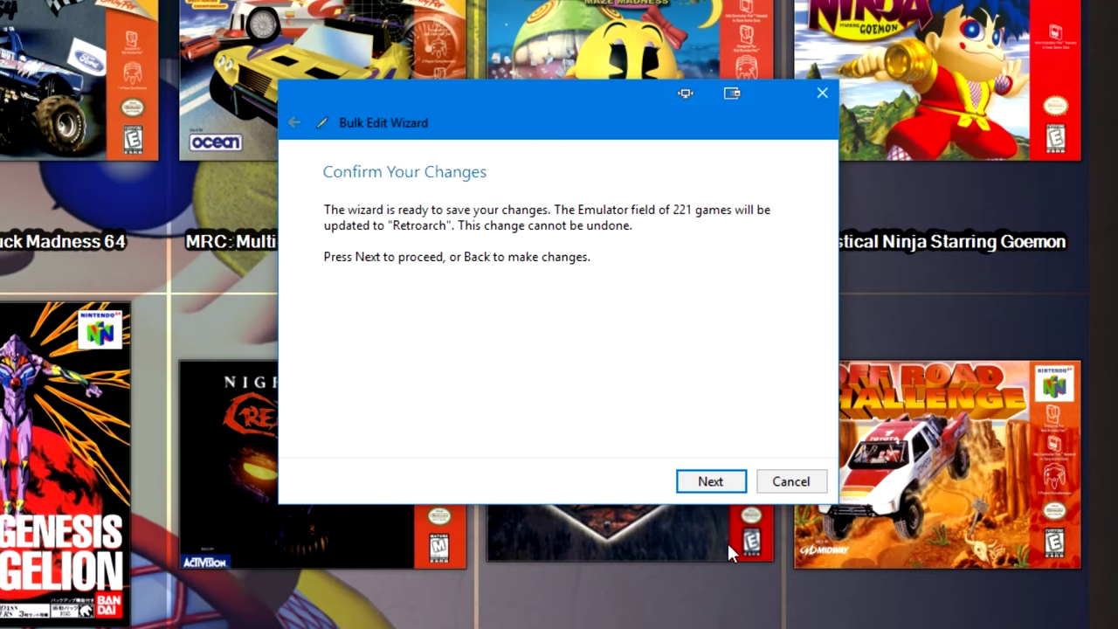
pyautogui.rightClick(786, 202)
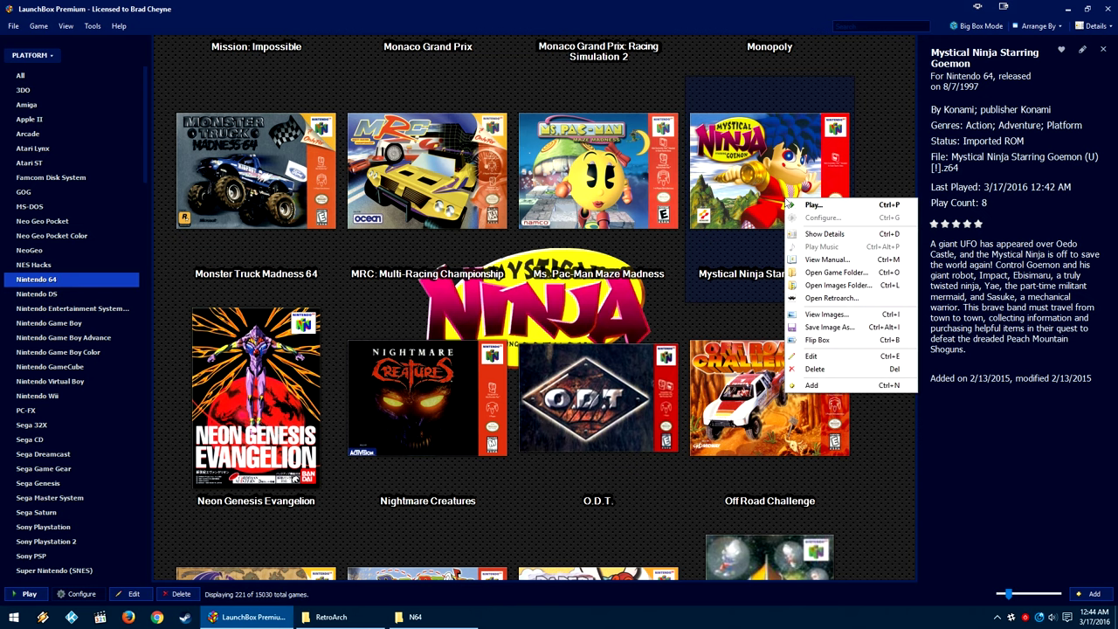
# Step: Open RetroArch for the game and download mupen64plus_libretro.dll.zip through Online Updater > Core Updater
pyautogui.click(813, 306)
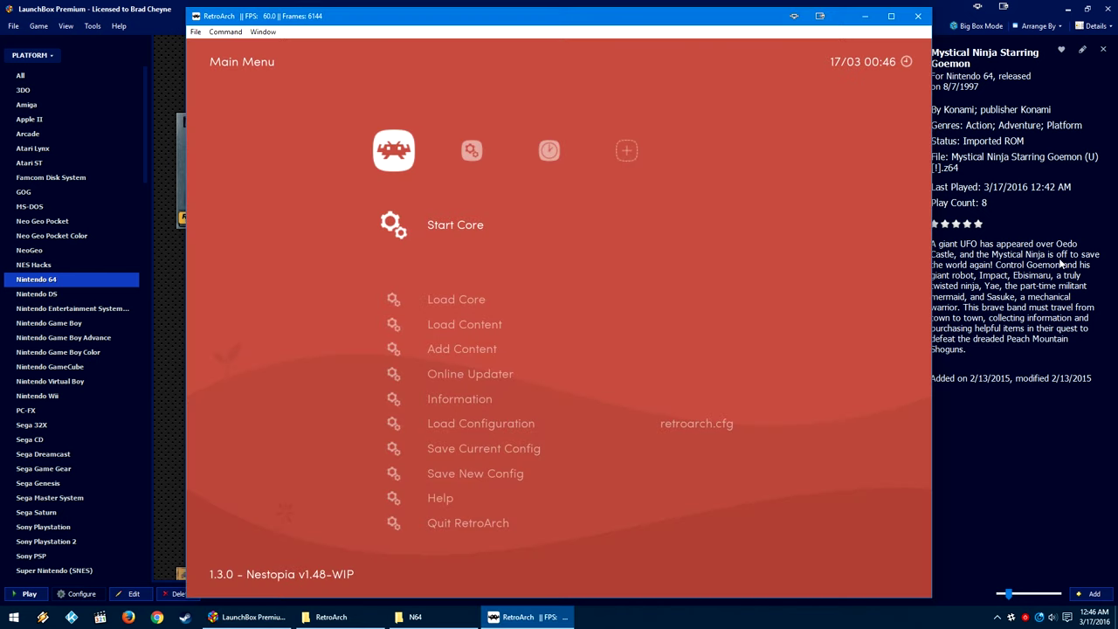
pyautogui.press('Down')
pyautogui.press('Down')
pyautogui.press('Down')
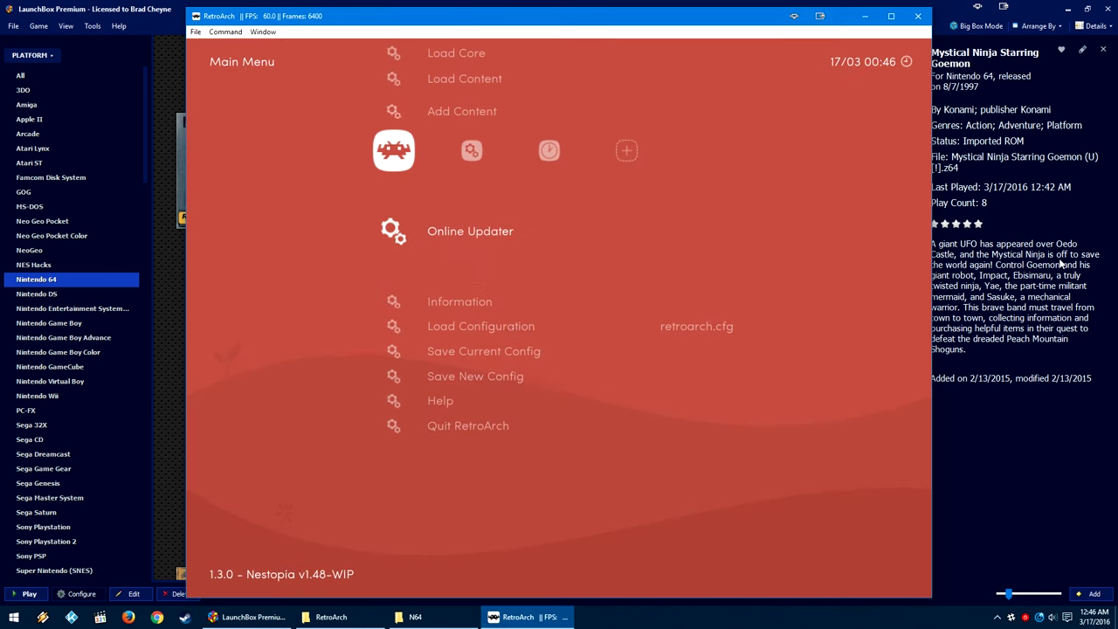
pyautogui.press('Return')
pyautogui.press('Return')
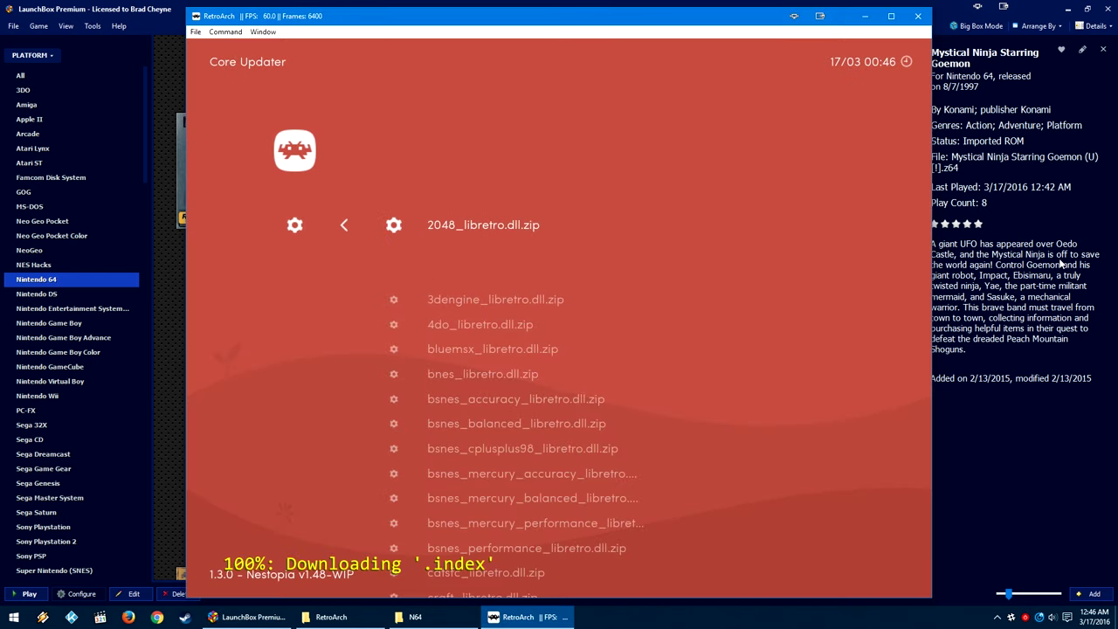
pyautogui.press('Down')
pyautogui.press('Down')
pyautogui.press('Down')
pyautogui.press('Down')
pyautogui.press('Down')
pyautogui.press('Down')
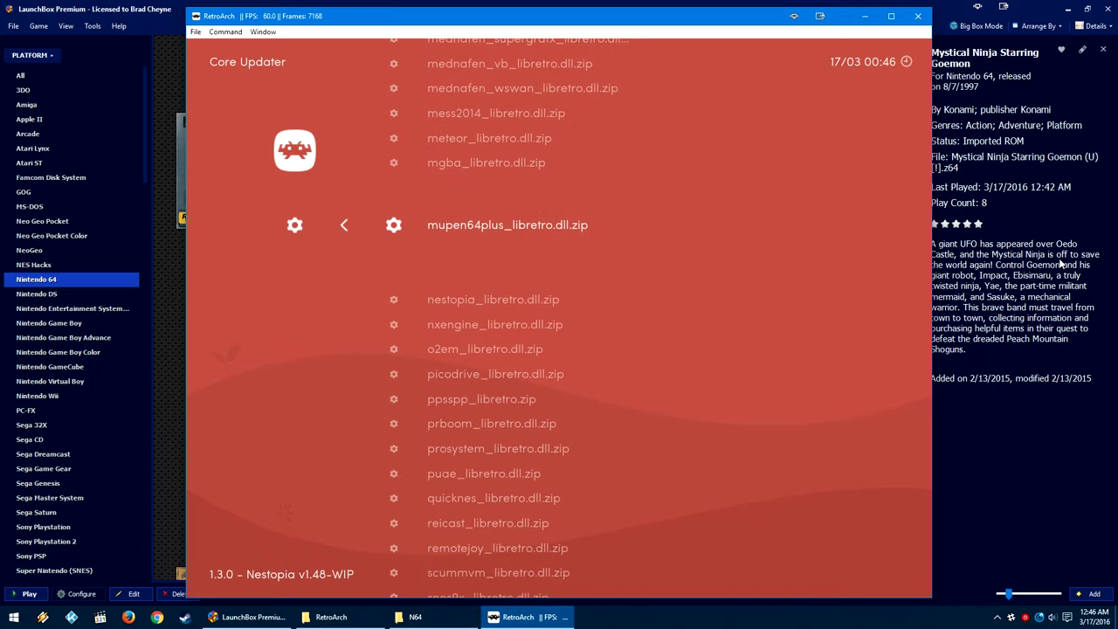
pyautogui.press('Return')
# Step: Close RetroArch and open the Retroarch entry in LaunchBox's emulator manager
pyautogui.click(917, 18)
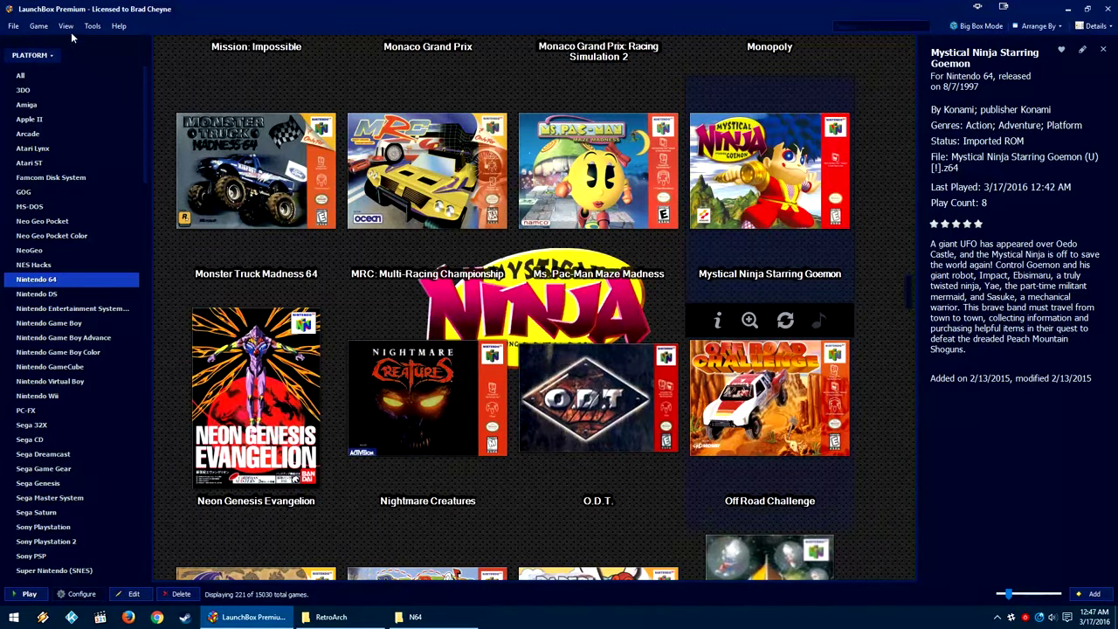
pyautogui.click(92, 26)
pyautogui.moveTo(113, 164)
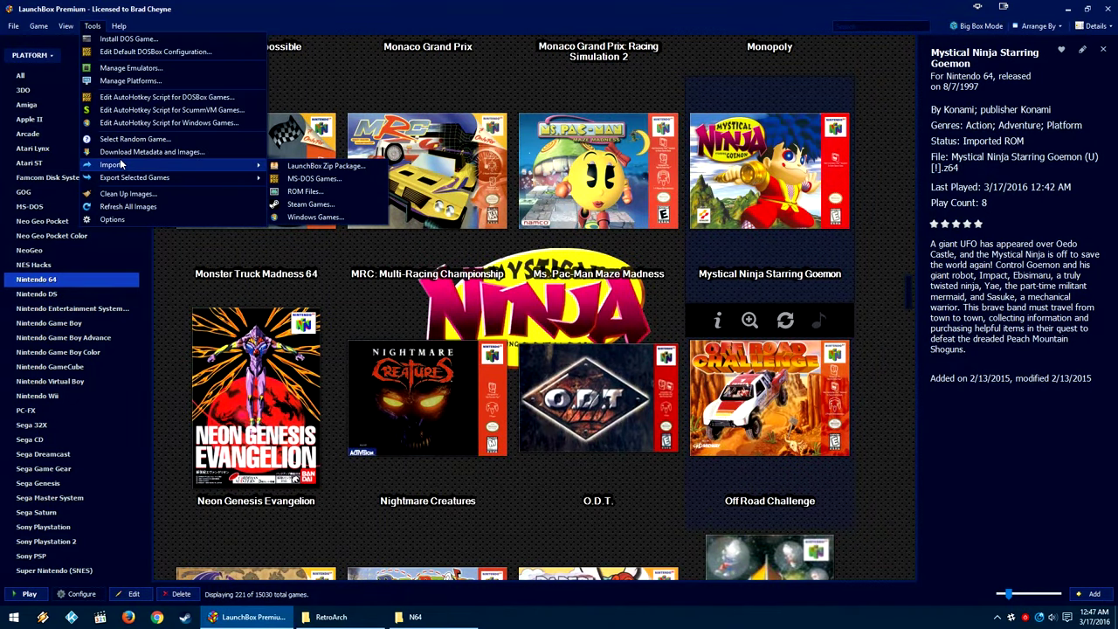
pyautogui.click(130, 68)
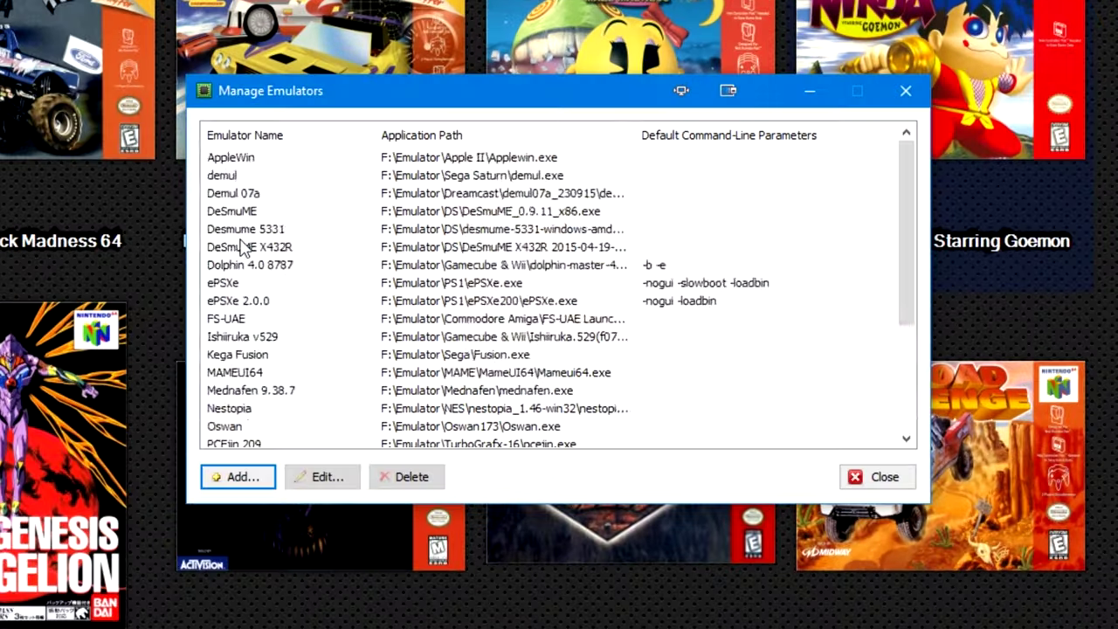
pyautogui.scroll(-3, 242, 425)
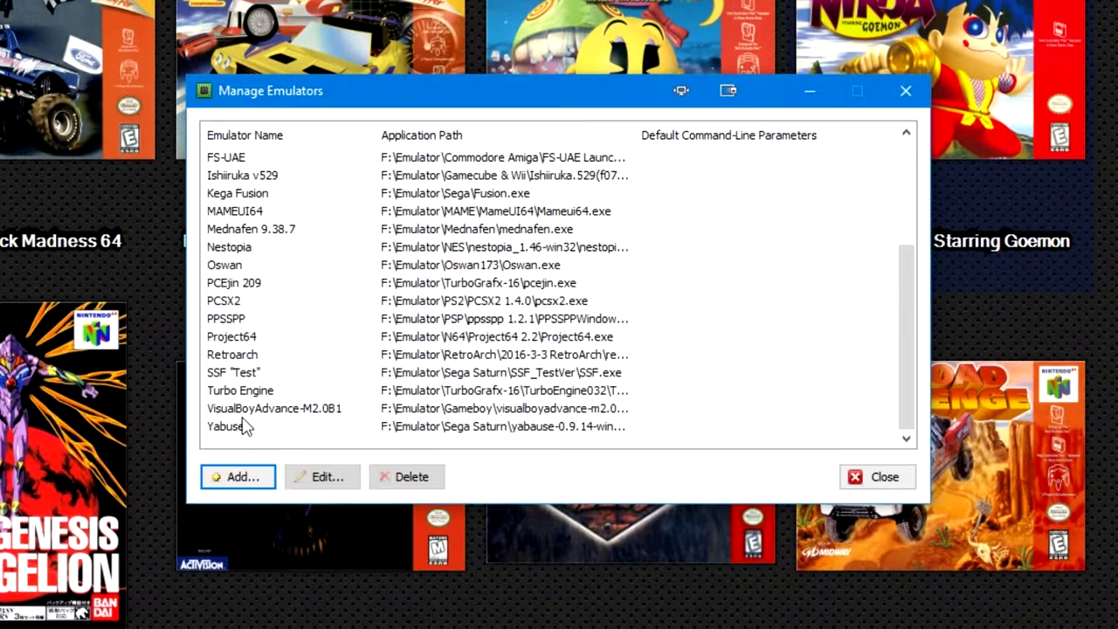
pyautogui.doubleClick(223, 355)
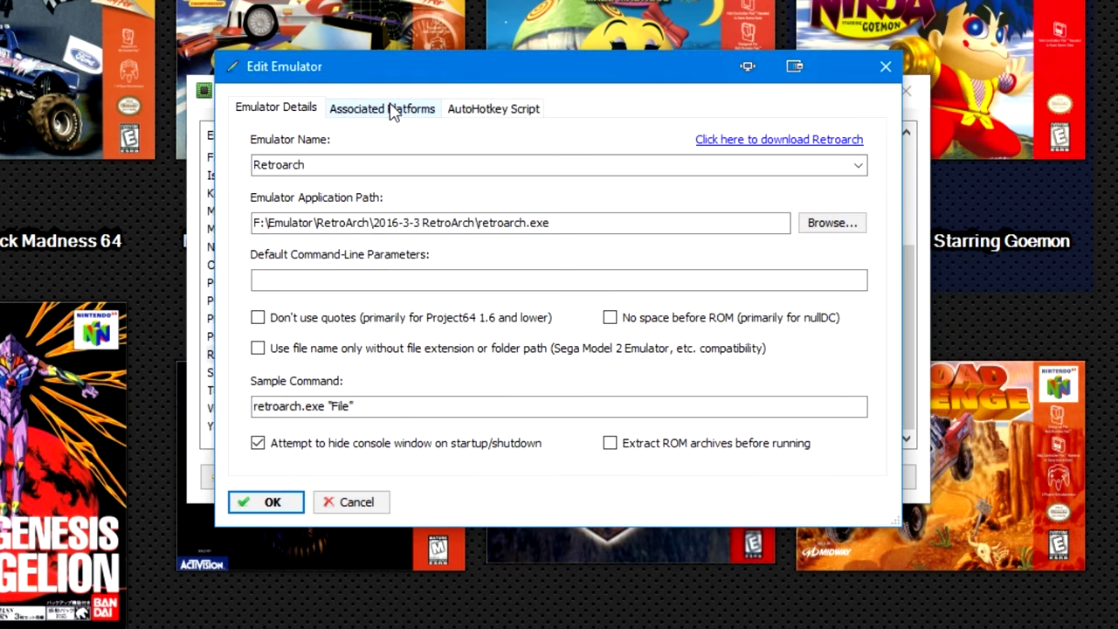
# Step: Check Nintendo 64's parameters use the mupen64plus core with config\mupen64plus_libretro.cfg, then save
pyautogui.click(389, 107)
pyautogui.scroll(-10, 361, 344)
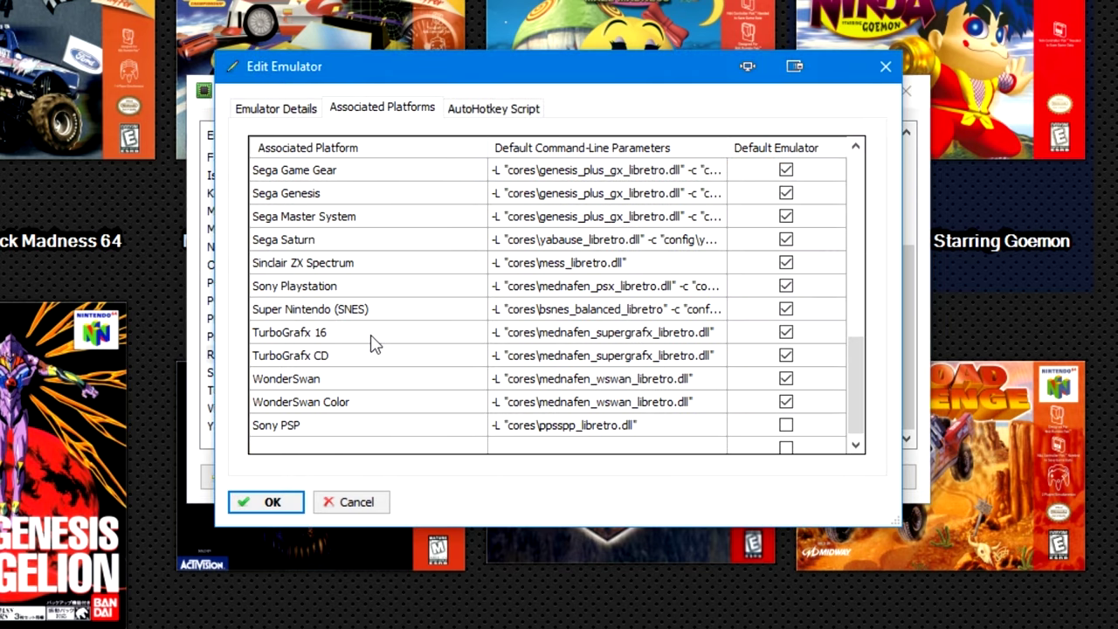
pyautogui.scroll(1, 370, 345)
pyautogui.scroll(3, 371, 358)
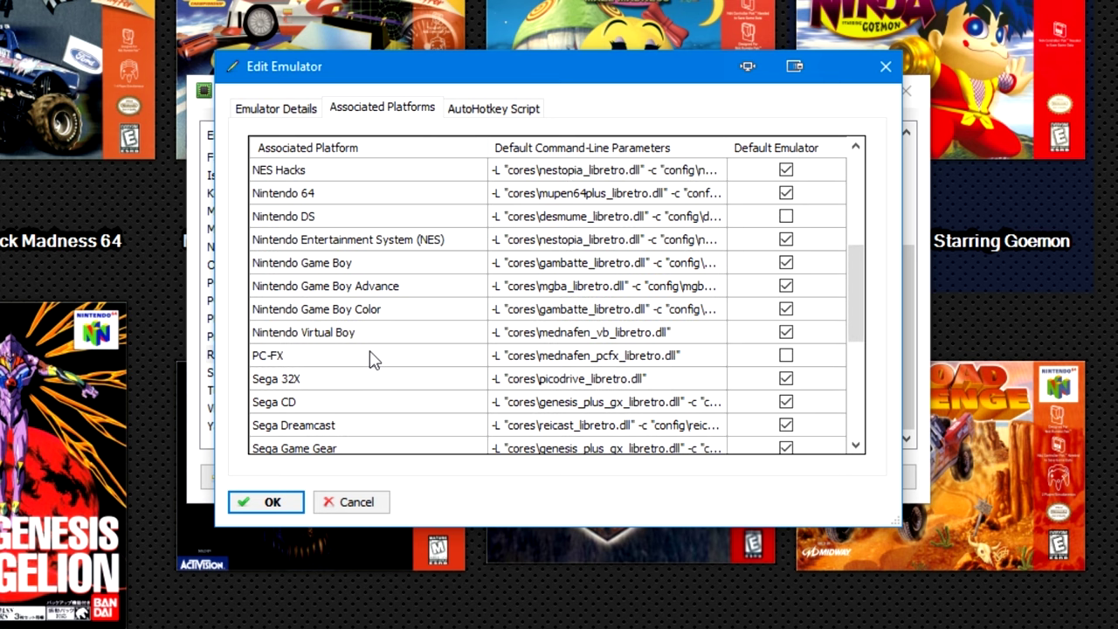
pyautogui.click(376, 199)
pyautogui.click(498, 193)
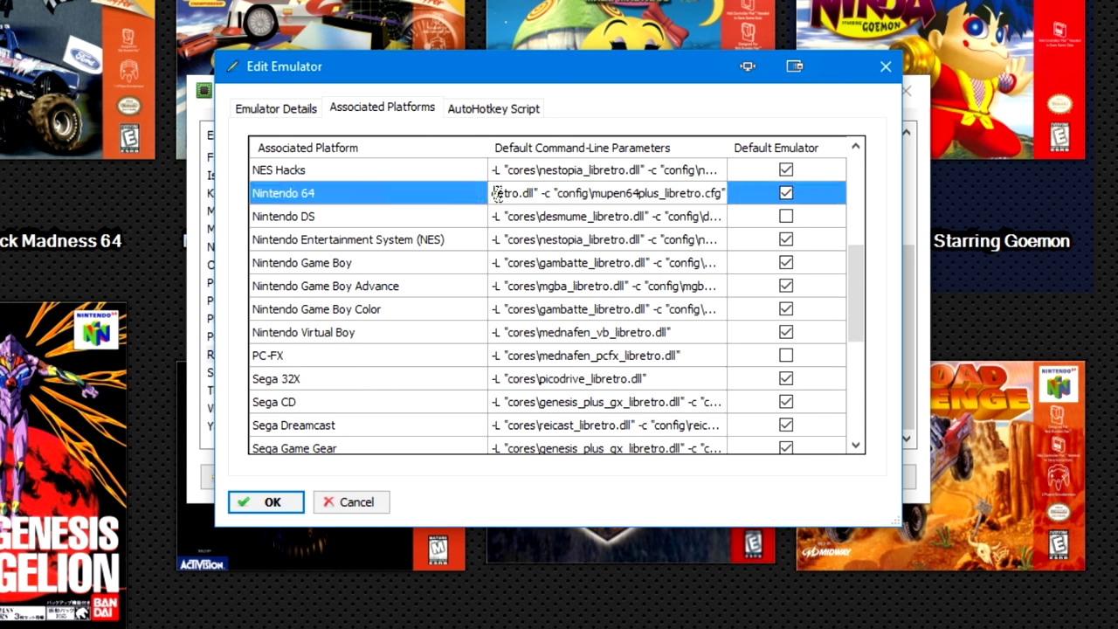
pyautogui.moveTo(497, 193); pyautogui.dragTo(453, 187)
pyautogui.click(505, 193)
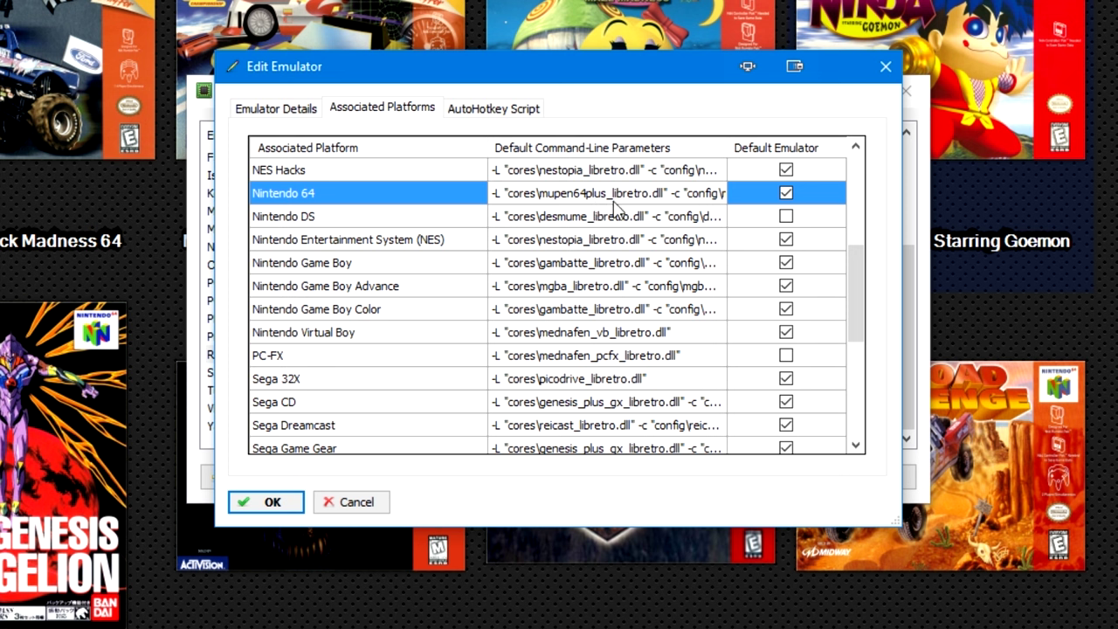
pyautogui.moveTo(691, 193); pyautogui.dragTo(743, 195)
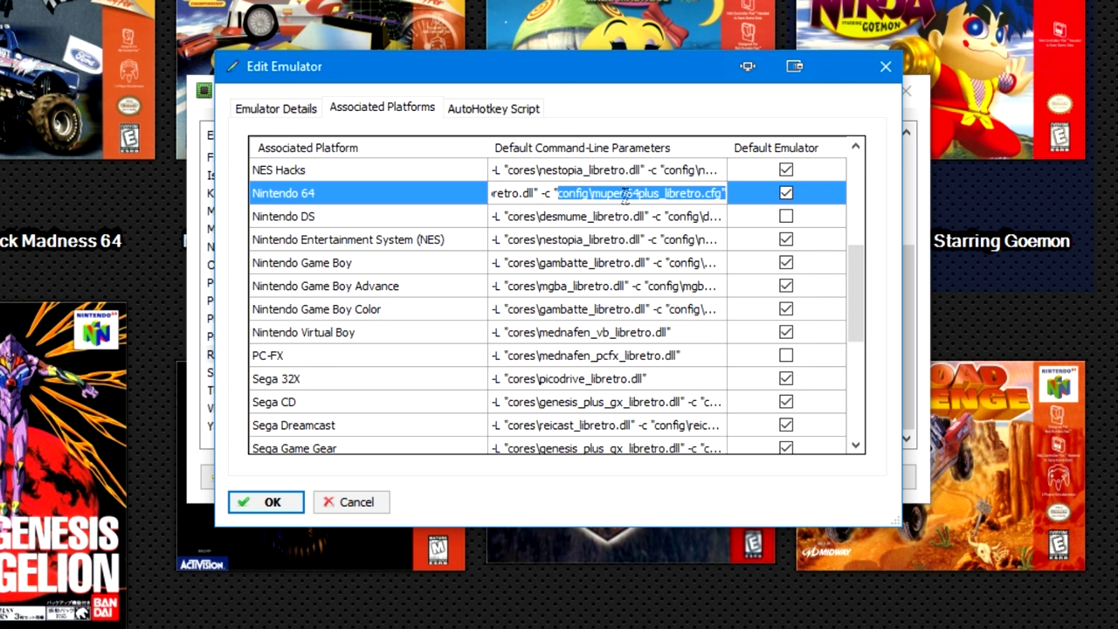
pyautogui.click(551, 192)
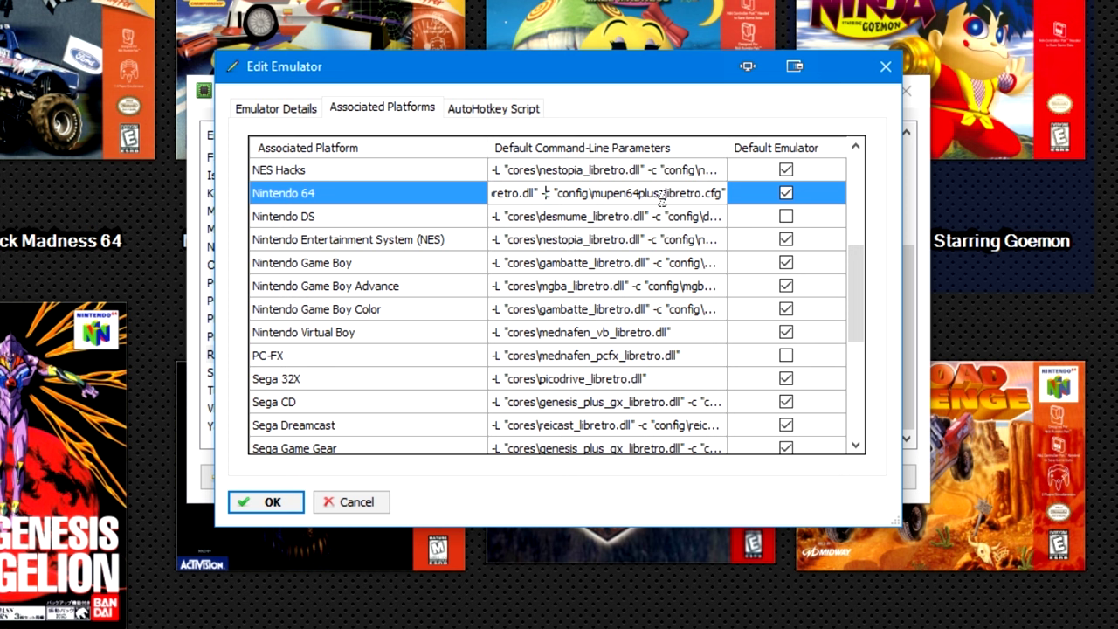
pyautogui.click(273, 515)
# Step: Launch Mystical Ninja Starring Goemon from LaunchBox into RetroArch and call up the F1 main menu
pyautogui.click(869, 476)
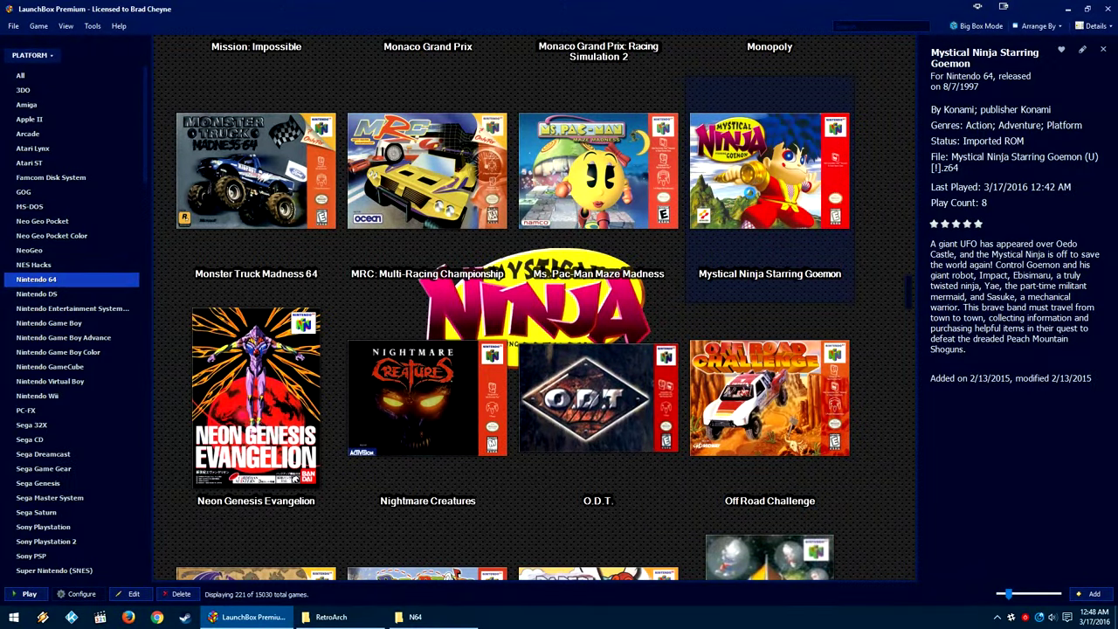
pyautogui.doubleClick(749, 192)
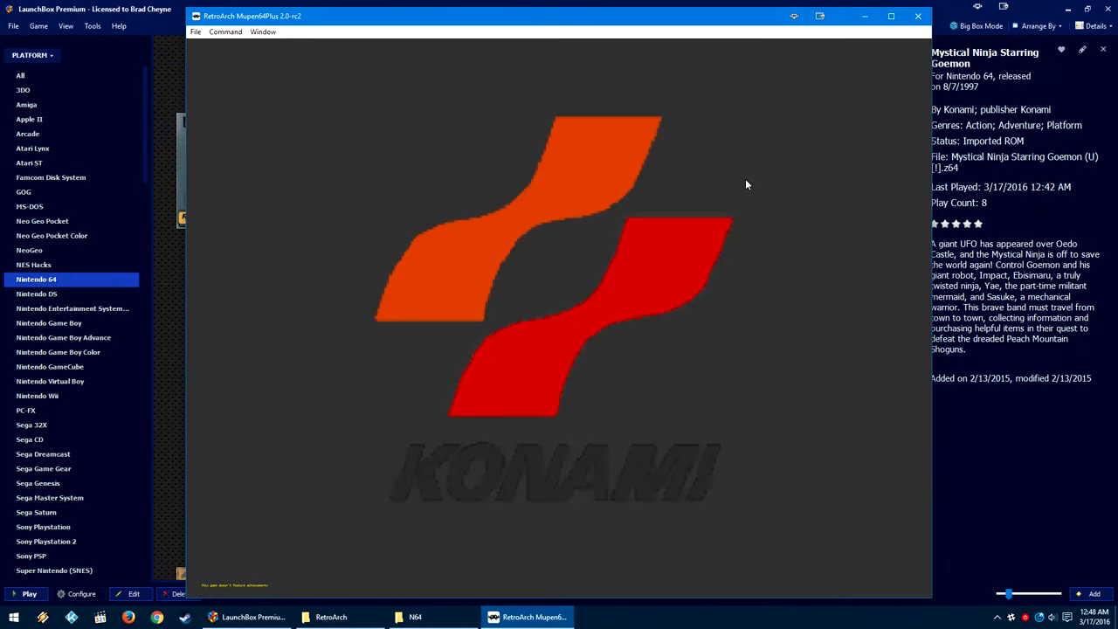
pyautogui.press('F1')
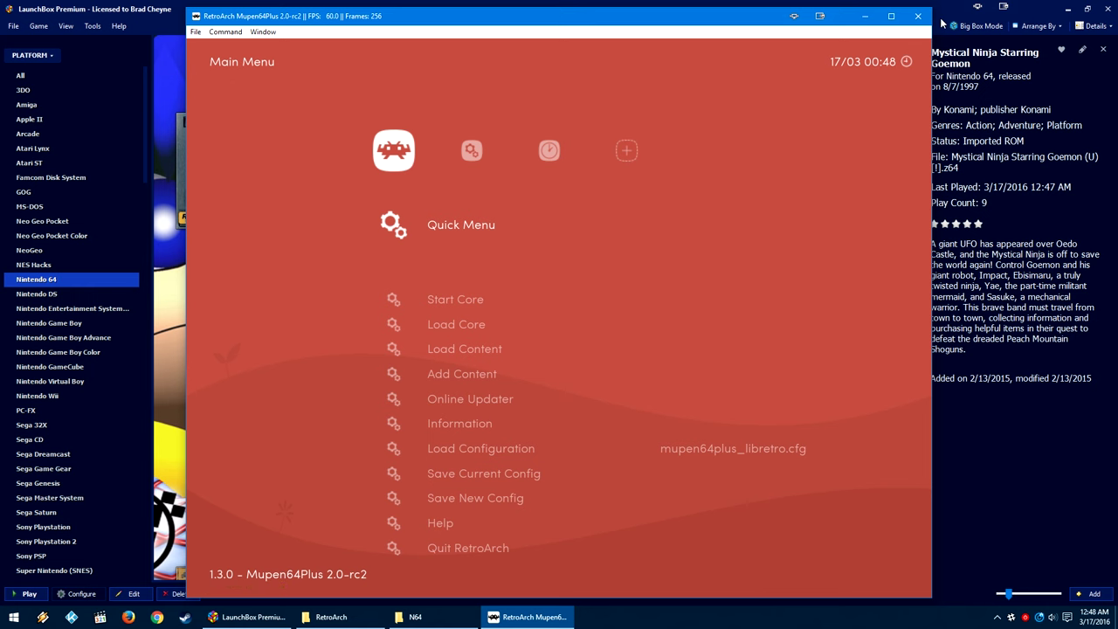
# Step: Confirm mupen64plus_libretro.cfg is the loaded configuration, then enter the Quick Menu
pyautogui.press('Down')
pyautogui.press('Down')
pyautogui.press('Down')
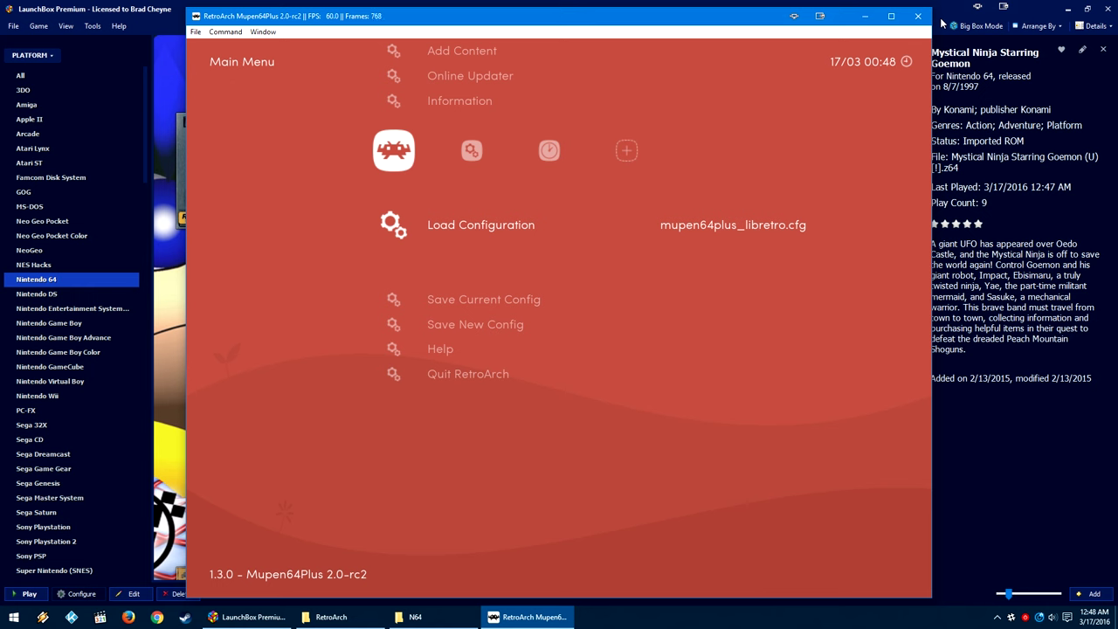
pyautogui.press('Up')
pyautogui.press('Up')
pyautogui.press('Up')
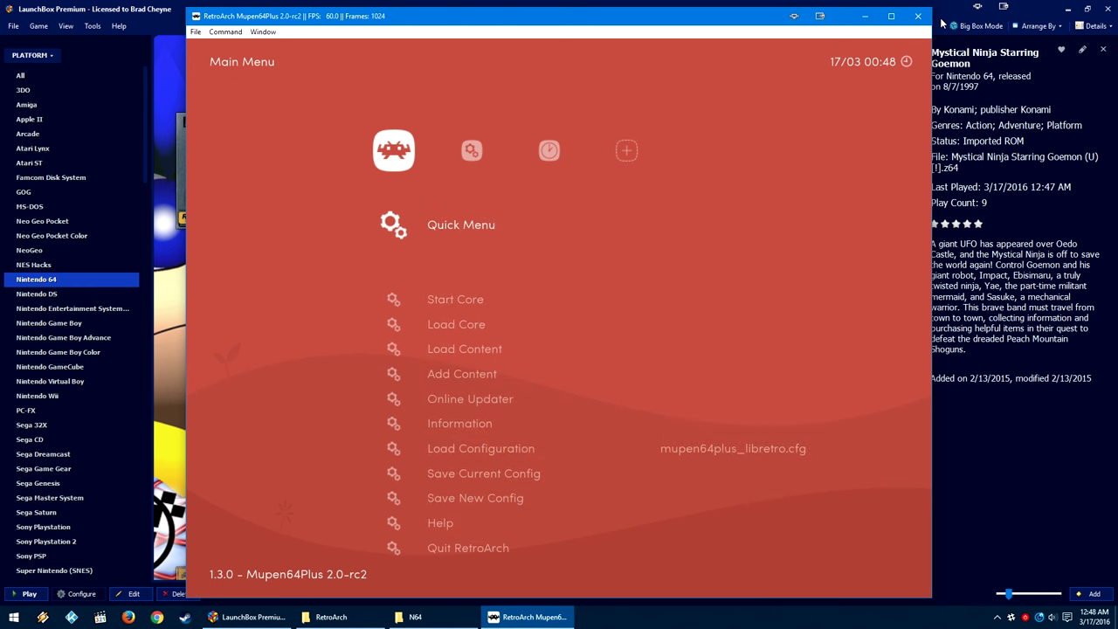
pyautogui.press('Return')
# Step: Open the Mupen64Plus core options and browse aspect ratio, graphics accuracy, Pak and expansion settings
pyautogui.press('Down')
pyautogui.press('Down')
pyautogui.press('Down')
pyautogui.press('Return')
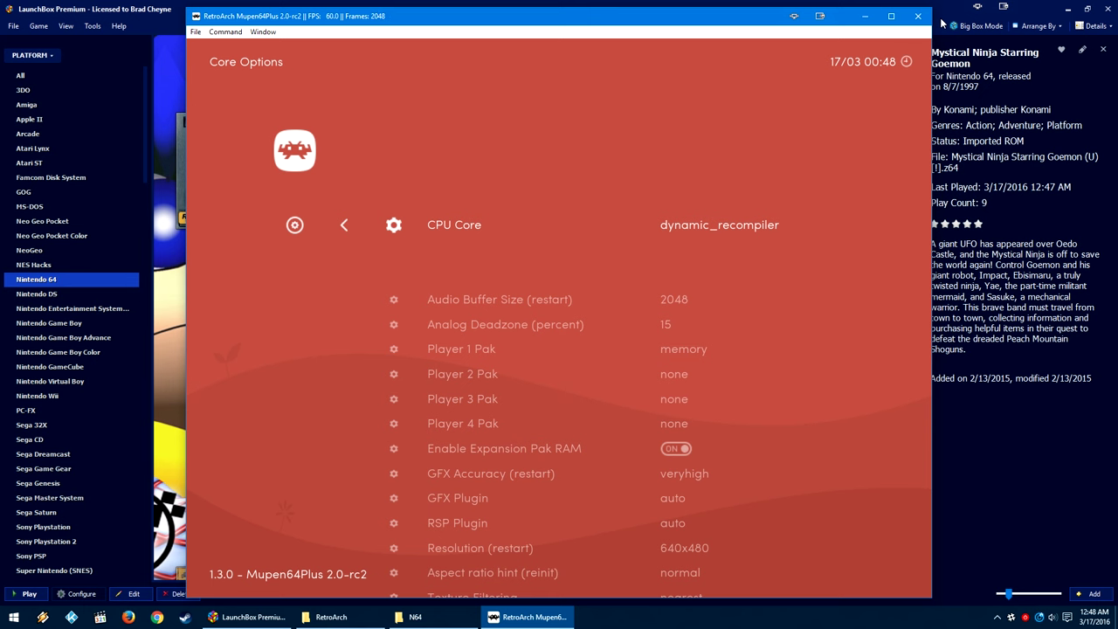
pyautogui.press('Down')
pyautogui.press('Down')
pyautogui.press('Down')
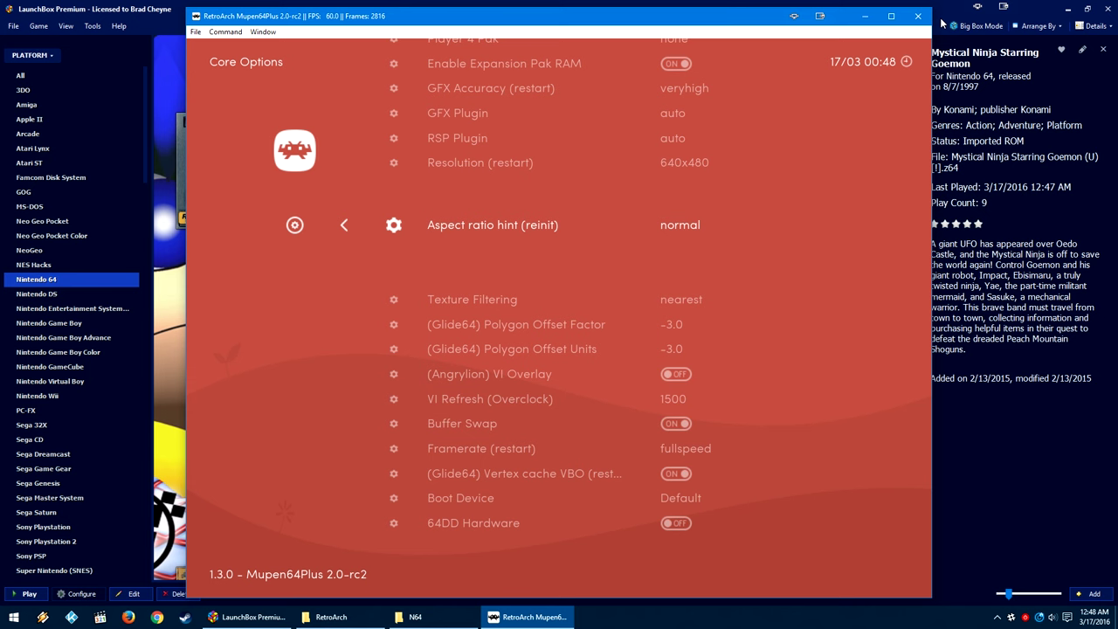
pyautogui.press('Up')
pyautogui.press('Up')
pyautogui.press('Up')
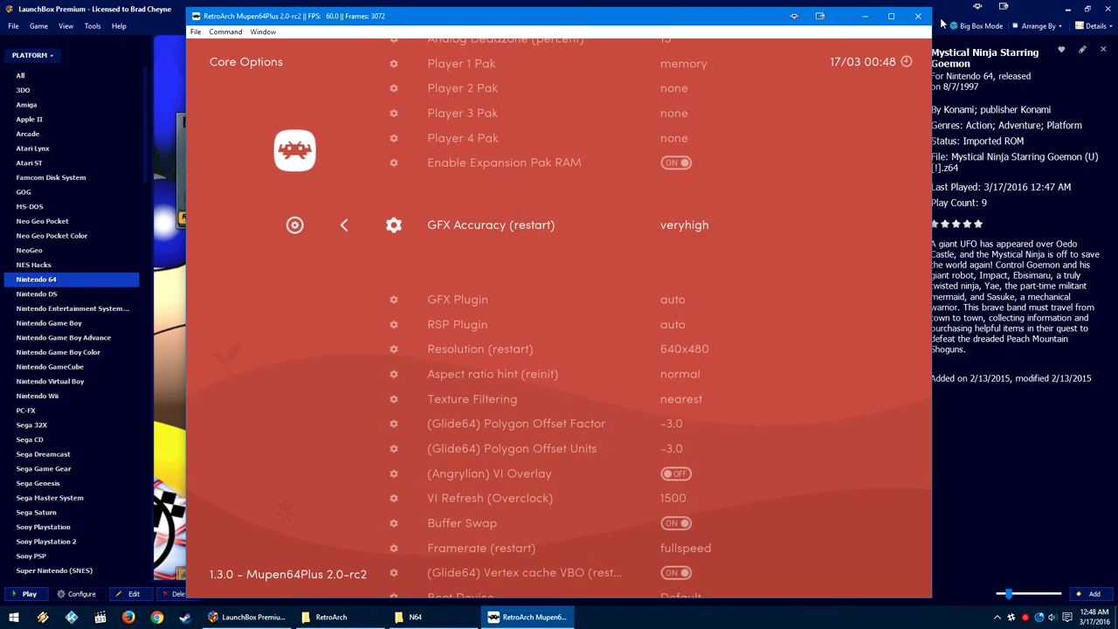
pyautogui.press('Up')
pyautogui.press('Up')
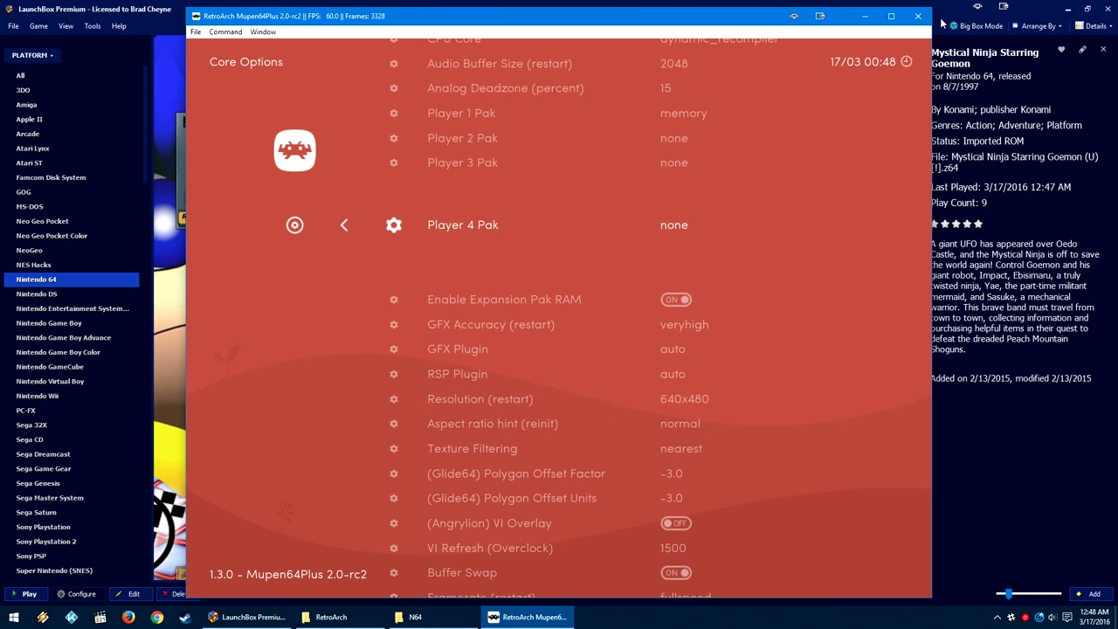
pyautogui.press('Up')
pyautogui.press('Up')
pyautogui.press('Up')
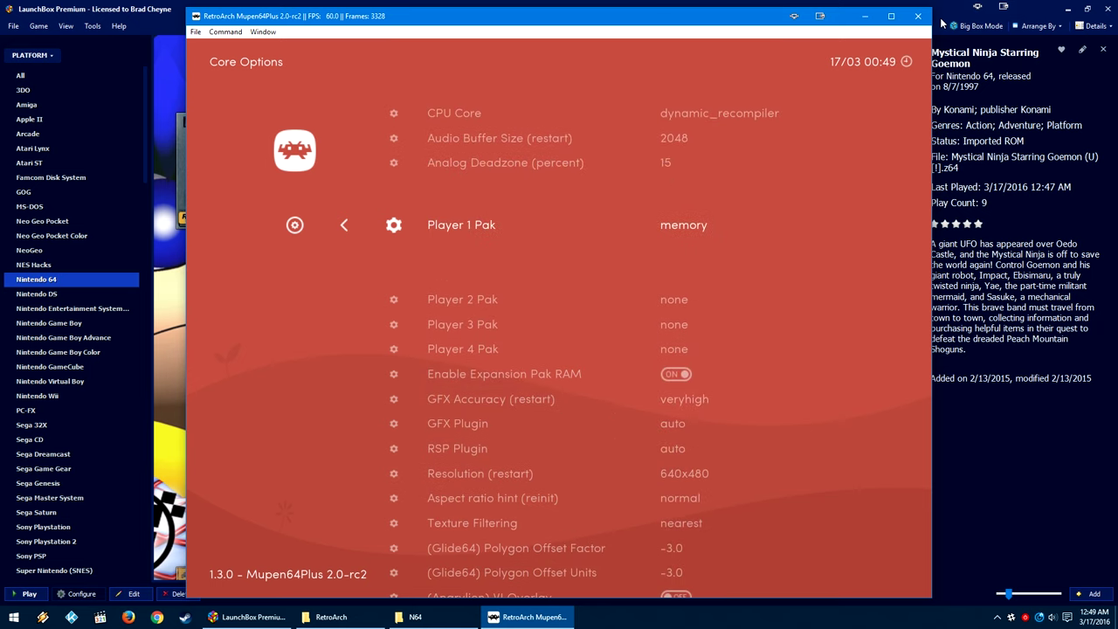
pyautogui.press('Down')
pyautogui.press('Down')
pyautogui.press('Down')
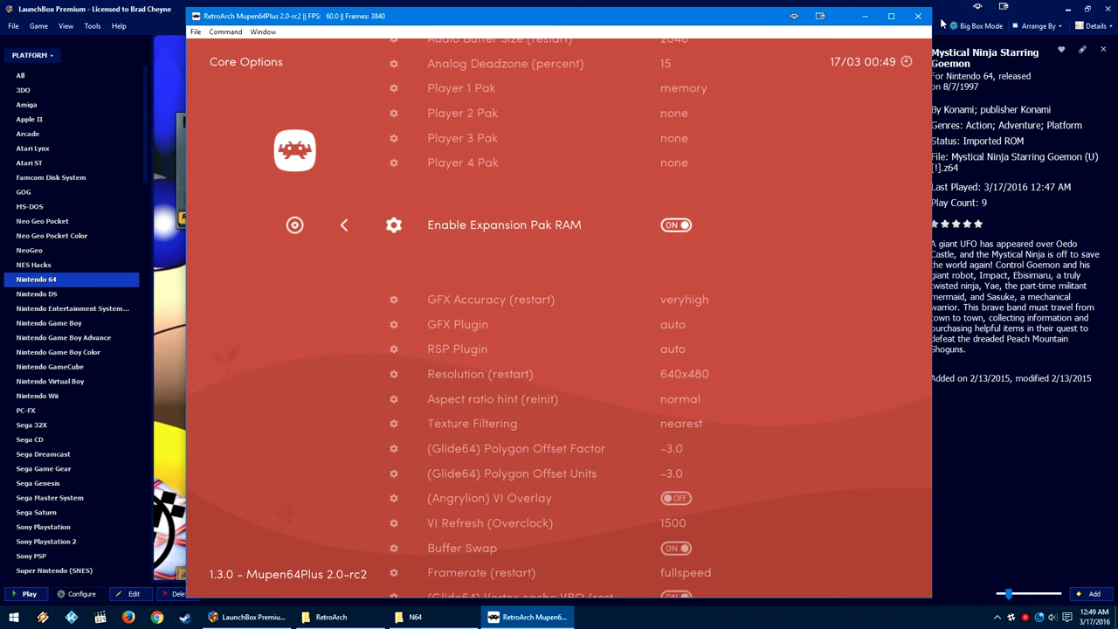
pyautogui.press('Down')
pyautogui.press('Down')
pyautogui.press('Down')
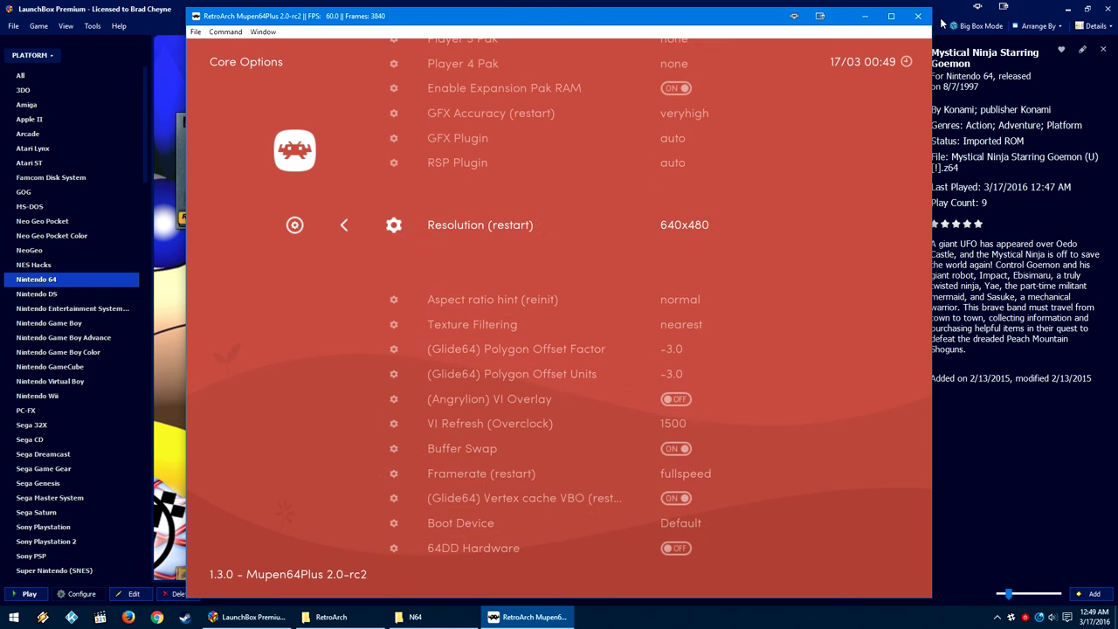
# Step: Cycle through the available resolutions, leaving Resolution at 640x480
pyautogui.press('Up')
pyautogui.press('Up')
pyautogui.press('Up')
pyautogui.press('Down')
pyautogui.press('Down')
pyautogui.press('Down')
pyautogui.press('F1')
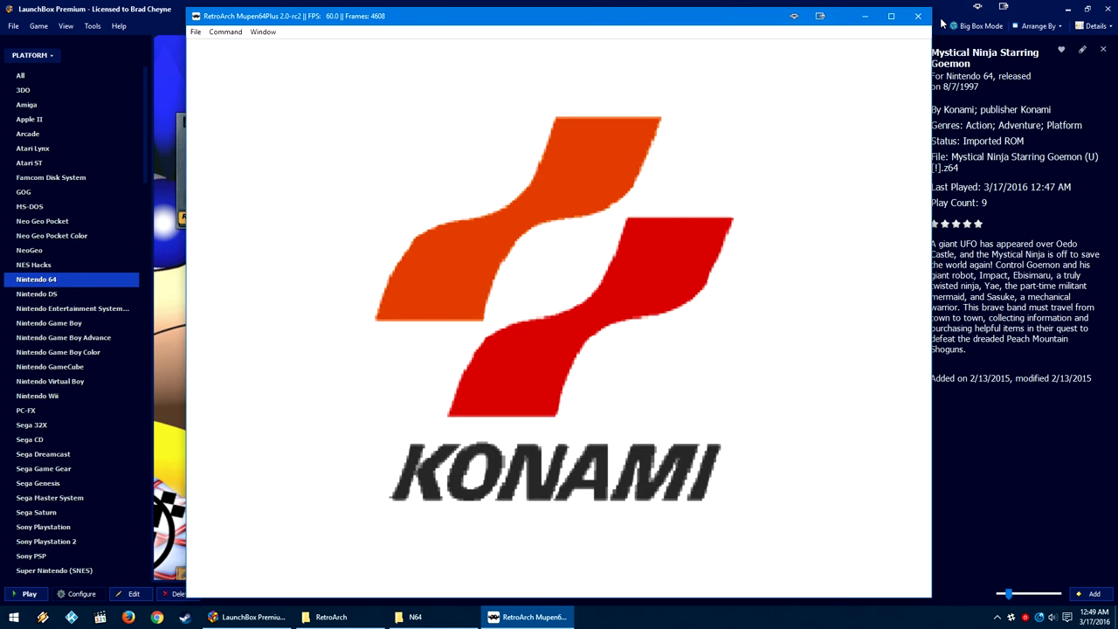
pyautogui.press('F1')
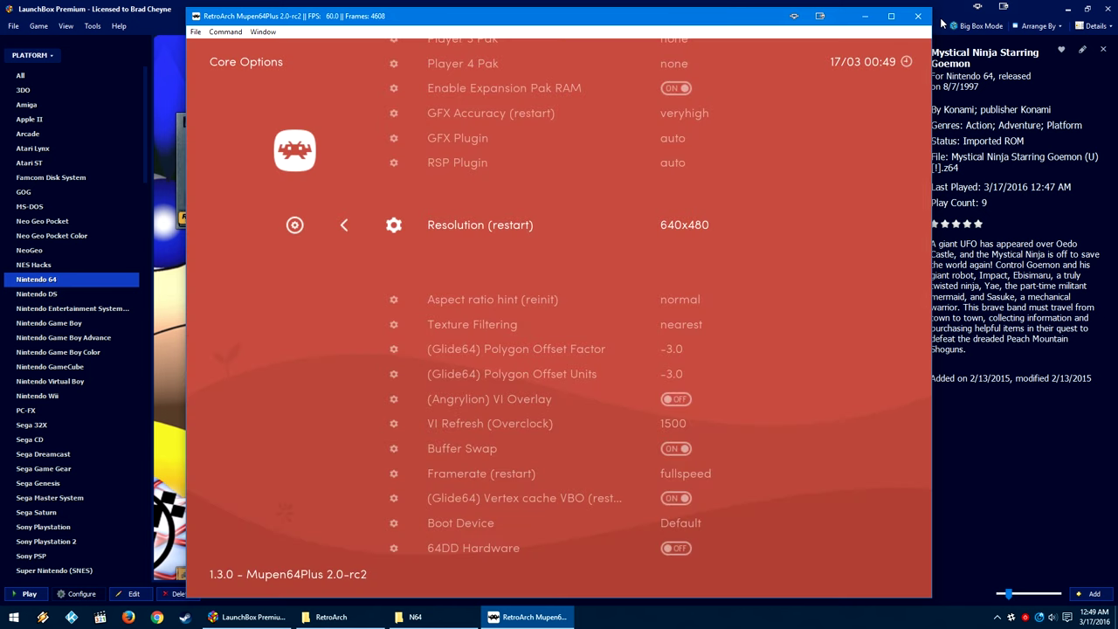
pyautogui.press('Right')
pyautogui.press('Right')
pyautogui.press('Right')
pyautogui.press('Right')
pyautogui.press('Right')
pyautogui.press('Right')
pyautogui.press('Right')
pyautogui.press('Right')
pyautogui.press('Right')
pyautogui.press('Right')
pyautogui.press('Right')
# Step: Set the window's Windowed Scale to 7x and back out to RetroArch's Main Menu
pyautogui.click(263, 32)
pyautogui.moveTo(362, 45)
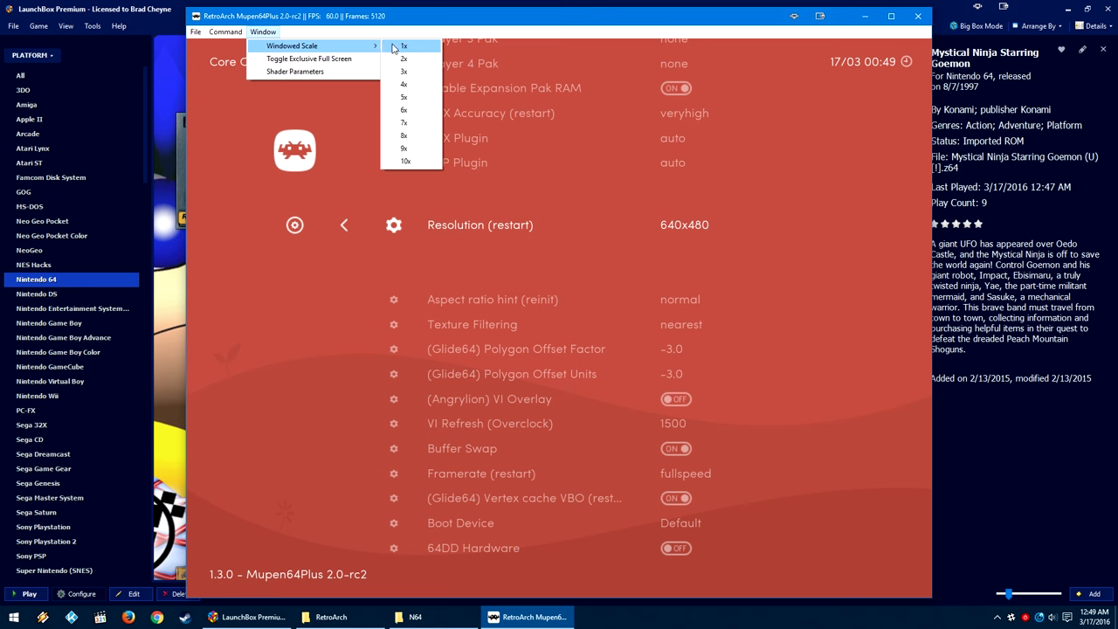
pyautogui.click(406, 128)
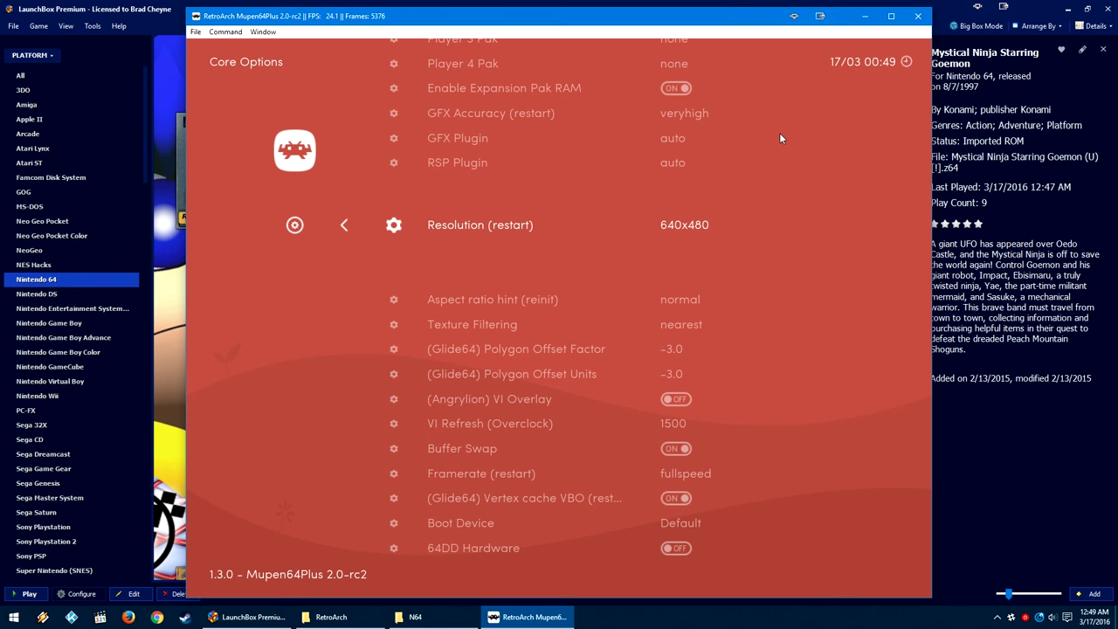
pyautogui.press('F1')
pyautogui.press('BackSpace')
pyautogui.press('BackSpace')
# Step: Save the settings with Save Current Config, keeping mupen64plus_libretro.cfg loaded
pyautogui.press('Down')
pyautogui.press('Down')
pyautogui.press('Down')
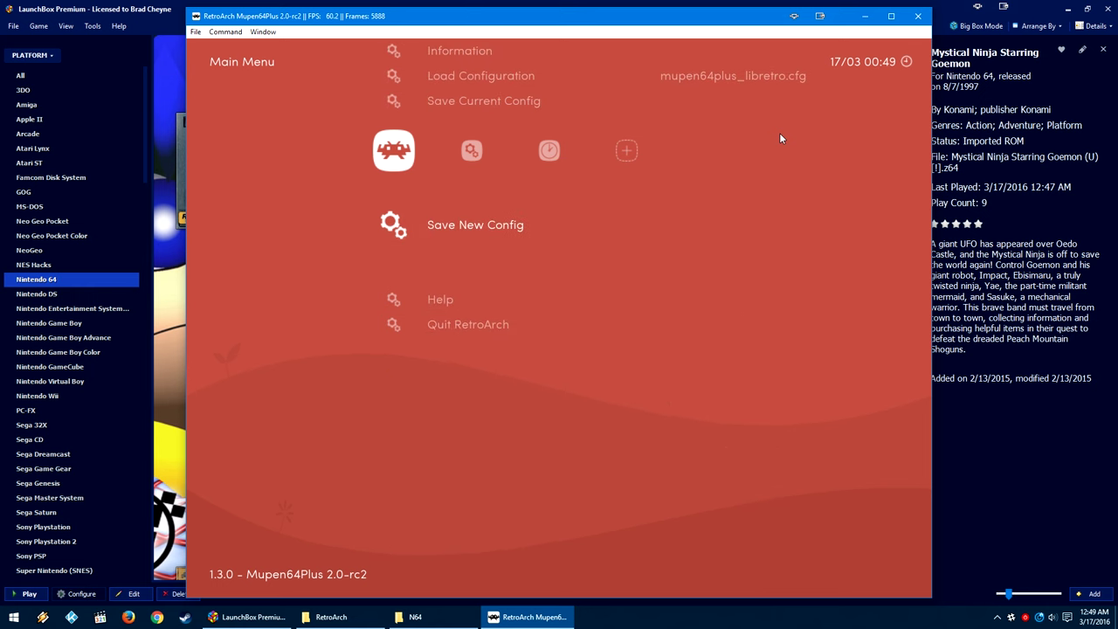
pyautogui.press('Up')
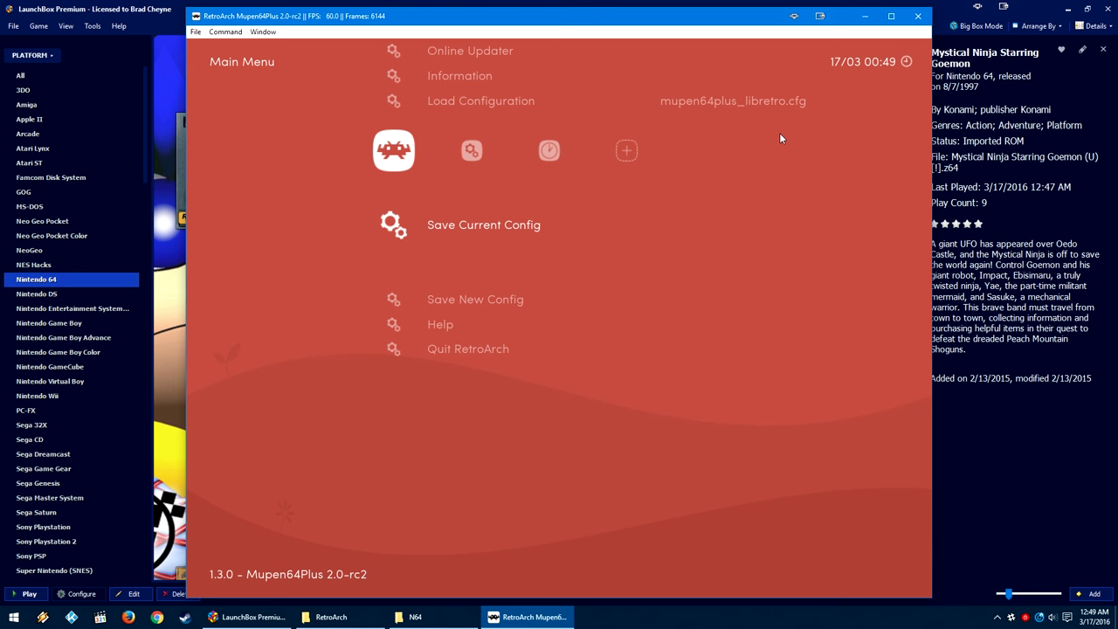
pyautogui.press('Return')
pyautogui.press('Up')
pyautogui.press('Up')
pyautogui.press('Up')
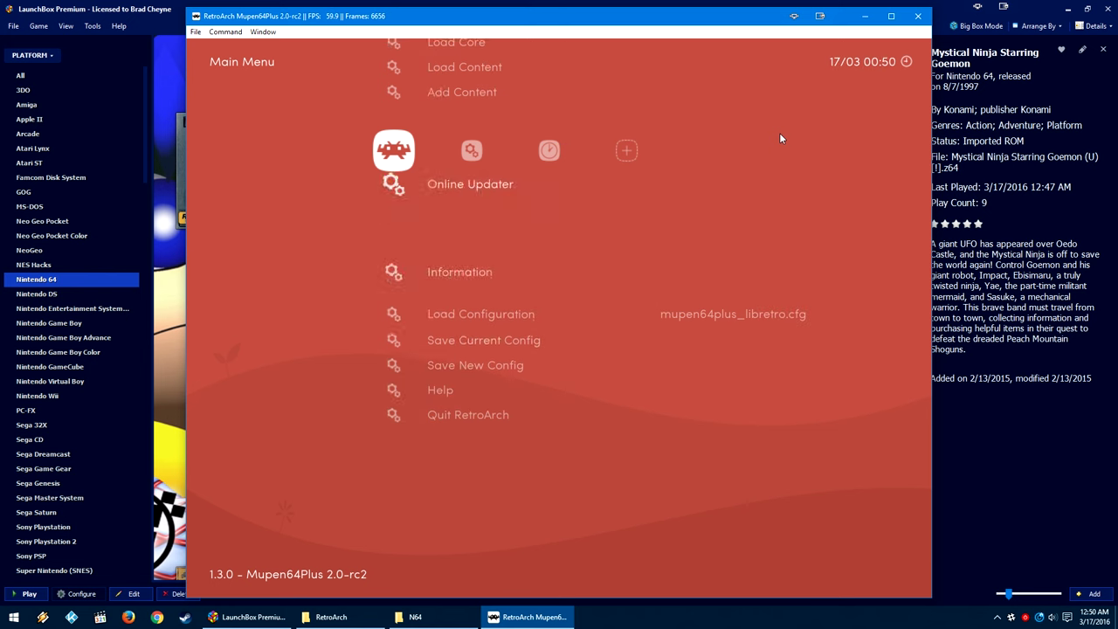
# Step: Open Quick Menu Shader Options, browse the shaders_glsl preset folders, and back out with 0 shader passes
pyautogui.press('Down')
pyautogui.press('Return')
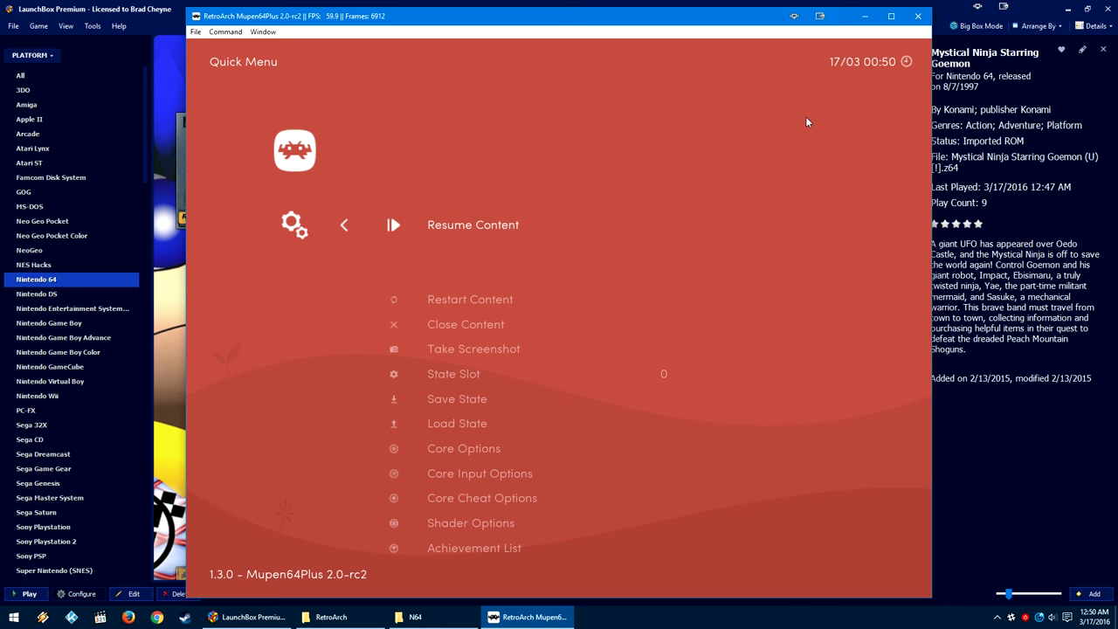
pyautogui.press('Down')
pyautogui.press('Down')
pyautogui.press('Down')
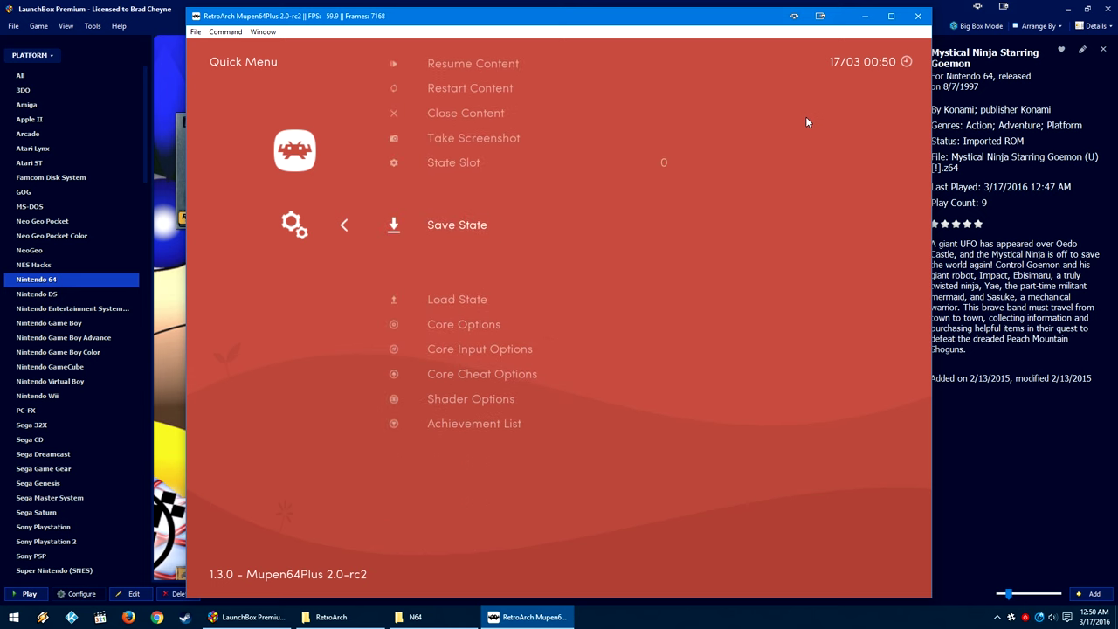
pyautogui.press('Down')
pyautogui.press('Down')
pyautogui.press('Down')
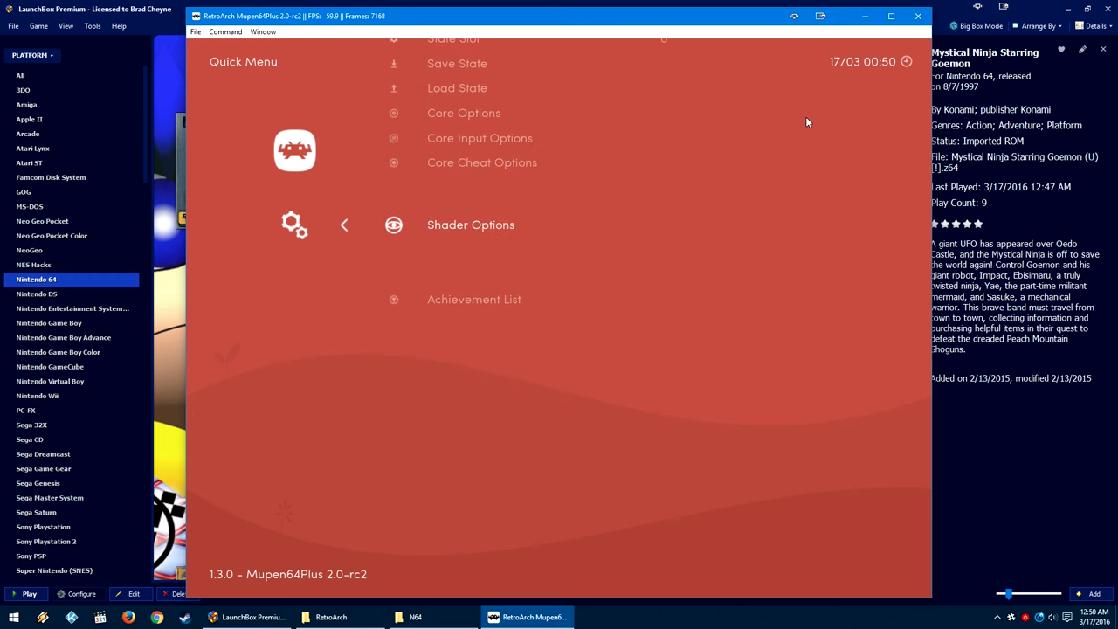
pyautogui.press('Return')
pyautogui.press('Return')
pyautogui.press('Down')
pyautogui.press('Down')
pyautogui.press('Down')
pyautogui.press('Up')
pyautogui.press('Up')
pyautogui.press('Up')
pyautogui.press('Up')
pyautogui.press('Up')
pyautogui.press('Up')
pyautogui.press('Up')
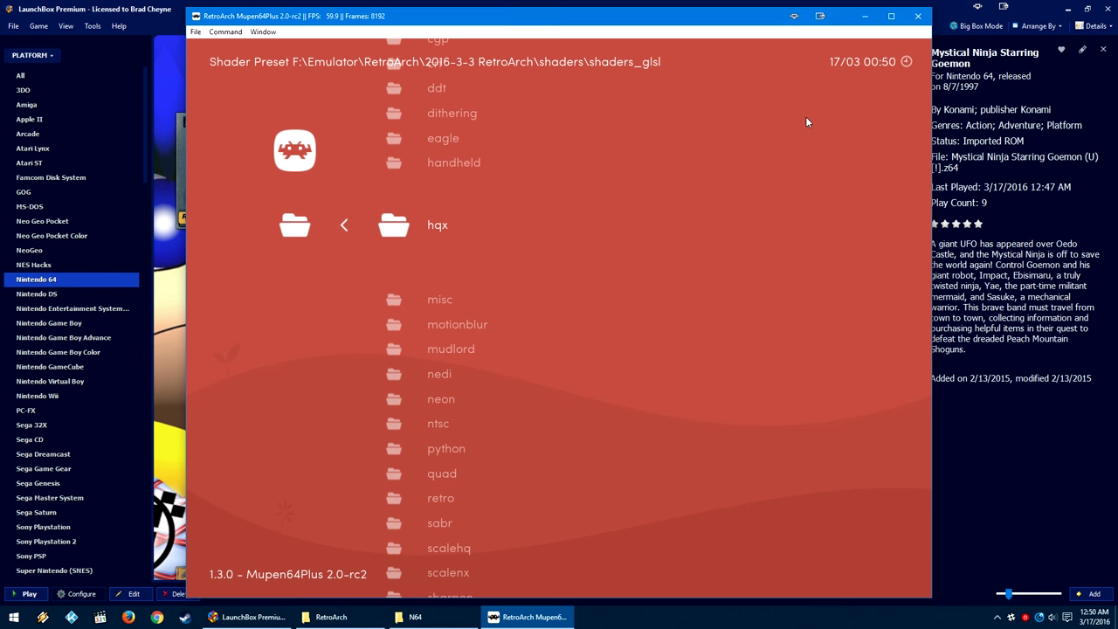
pyautogui.press('BackSpace')
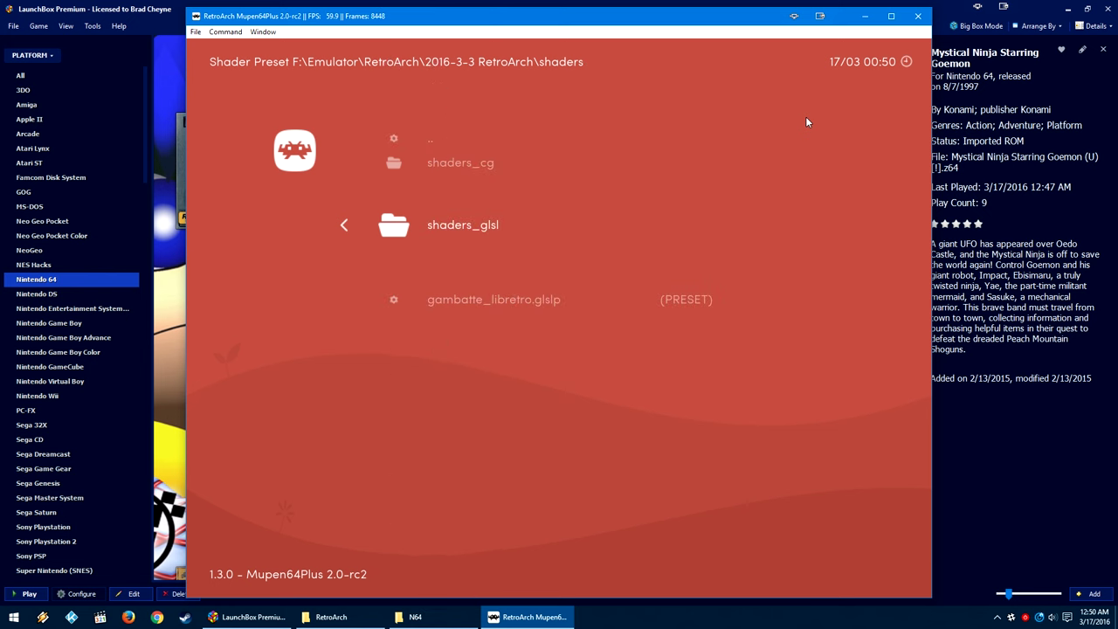
pyautogui.press('BackSpace')
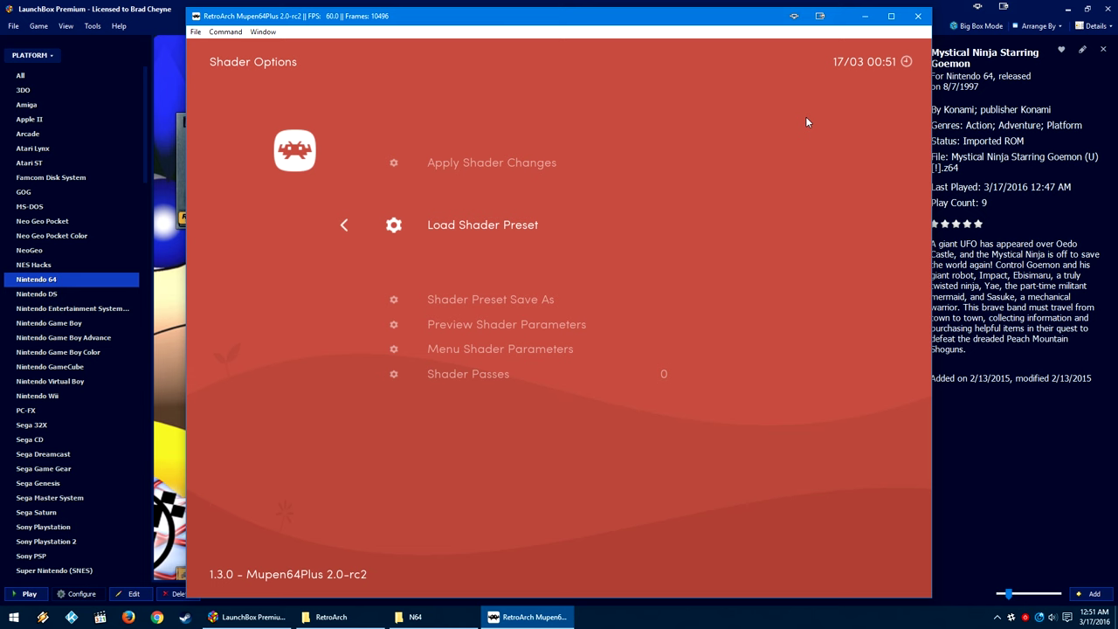
# Step: Review each user's analog settings in Core Input Options, then go to the Settings tab
pyautogui.press('BackSpace')
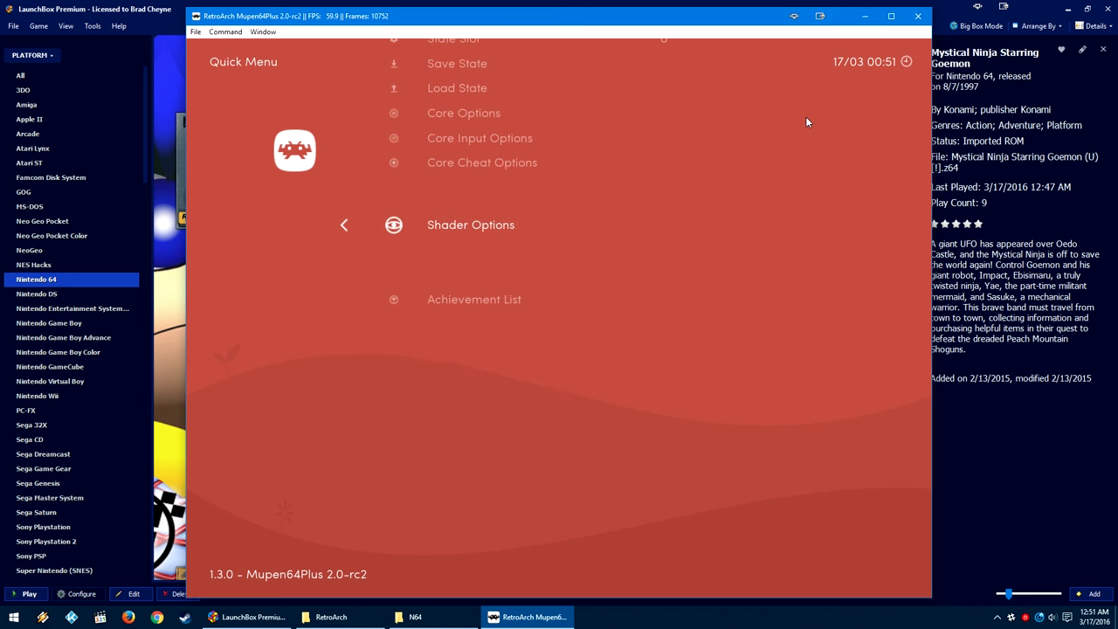
pyautogui.press('Up')
pyautogui.press('Up')
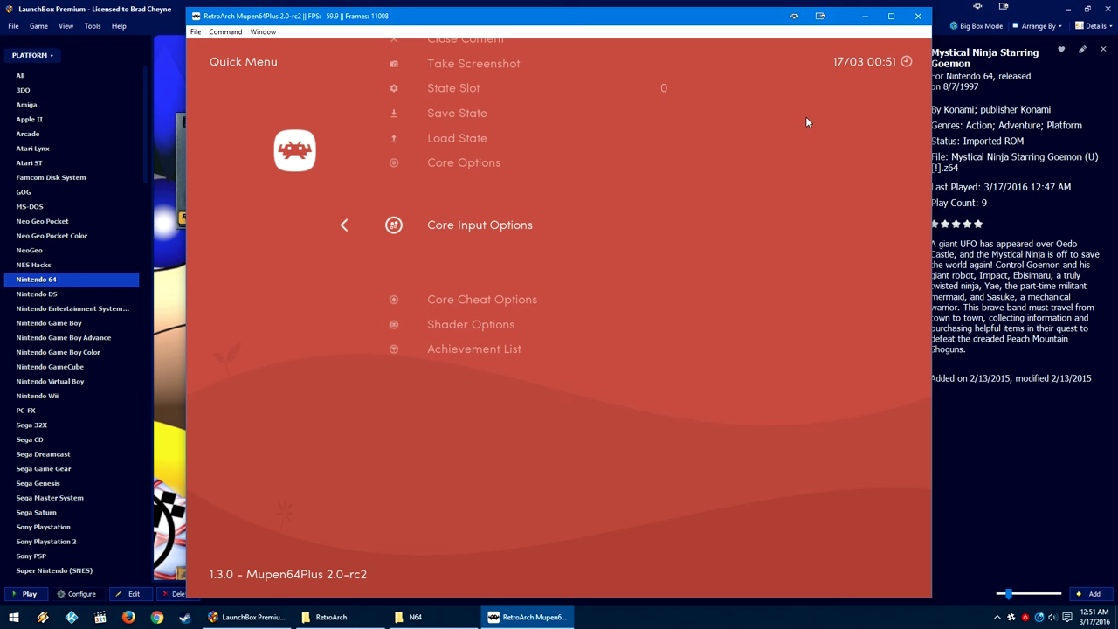
pyautogui.press('Return')
pyautogui.press('Down')
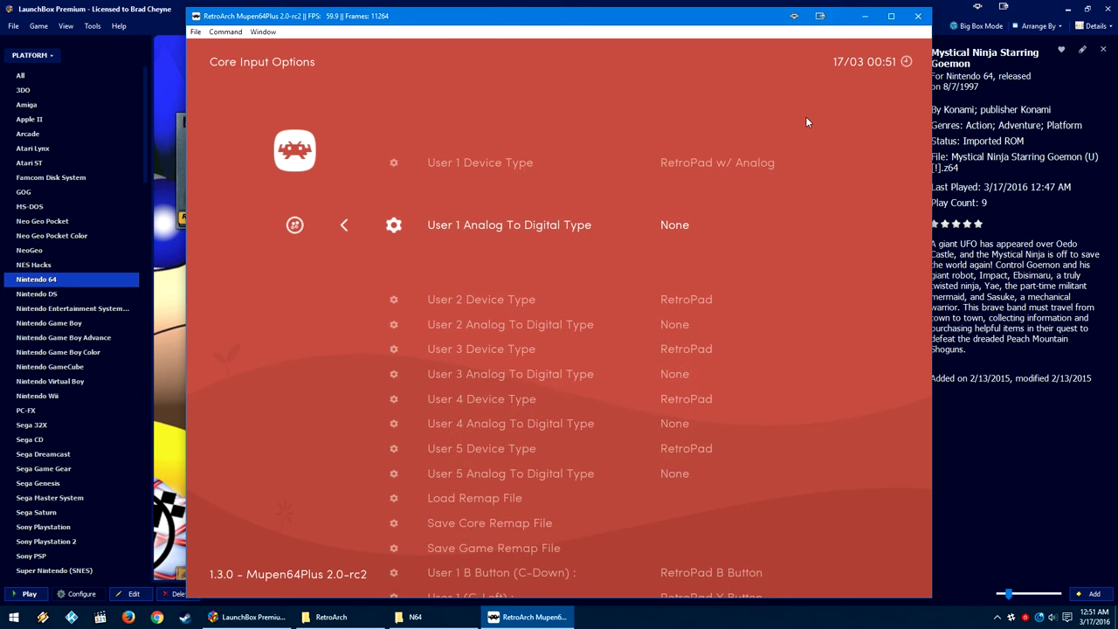
pyautogui.press('Down')
pyautogui.press('Down')
pyautogui.press('Down')
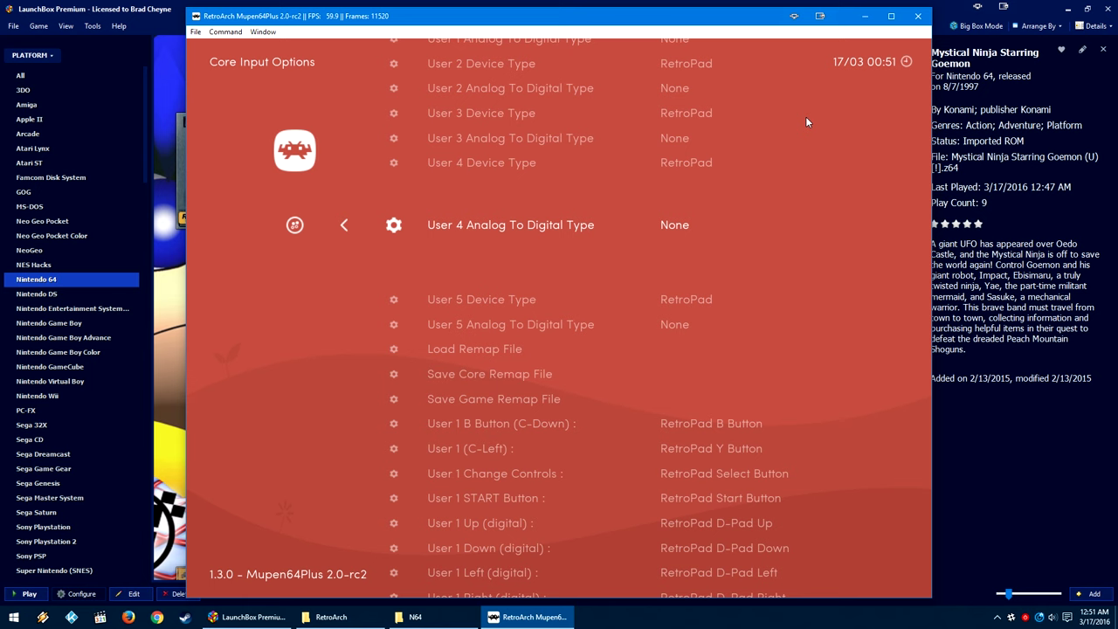
pyautogui.press('BackSpace')
pyautogui.press('BackSpace')
pyautogui.press('Right')
# Step: Open Input > Input User 1 Binds and keep User 1 Device Index as Generic USB Joystick (#0)
pyautogui.press('Down')
pyautogui.press('Down')
pyautogui.press('Down')
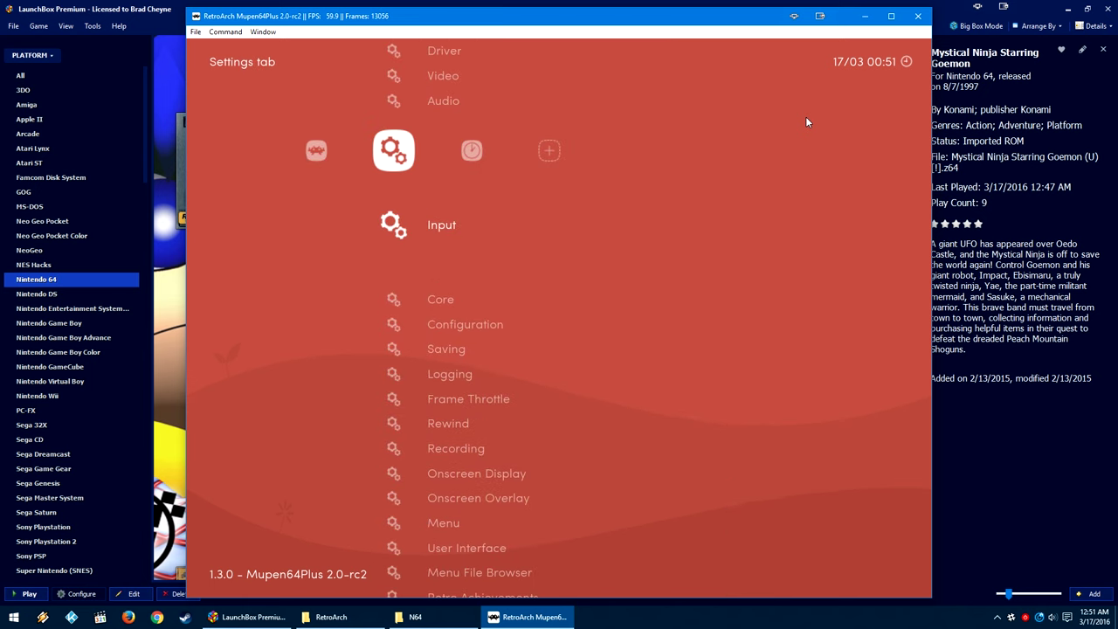
pyautogui.press('Return')
pyautogui.press('Down')
pyautogui.press('Down')
pyautogui.press('Down')
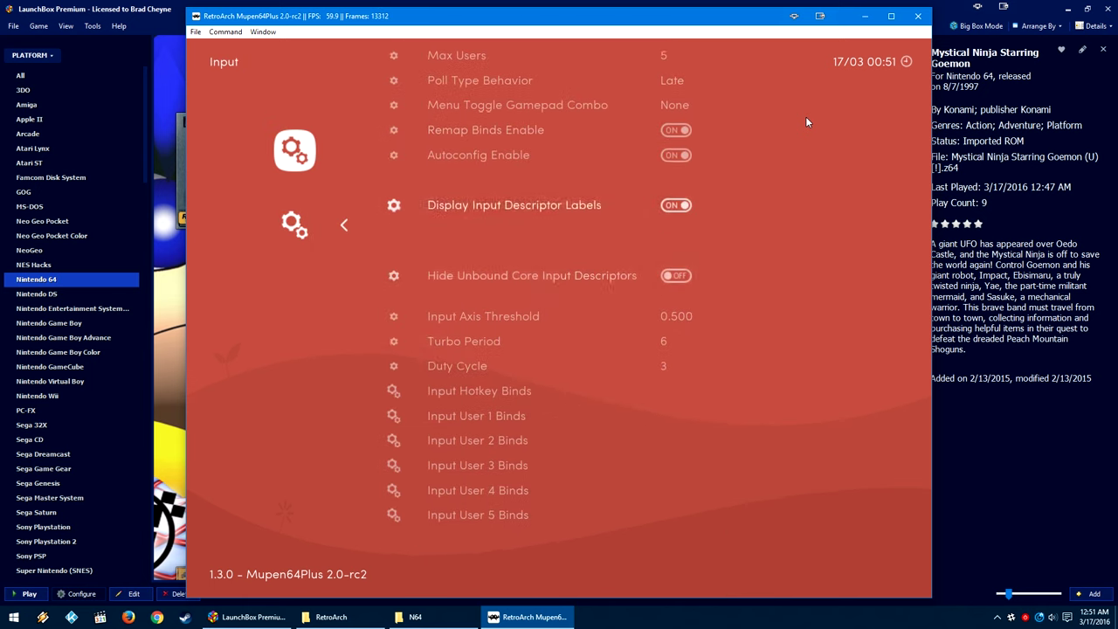
pyautogui.press('Return')
pyautogui.press('Down')
pyautogui.press('Down')
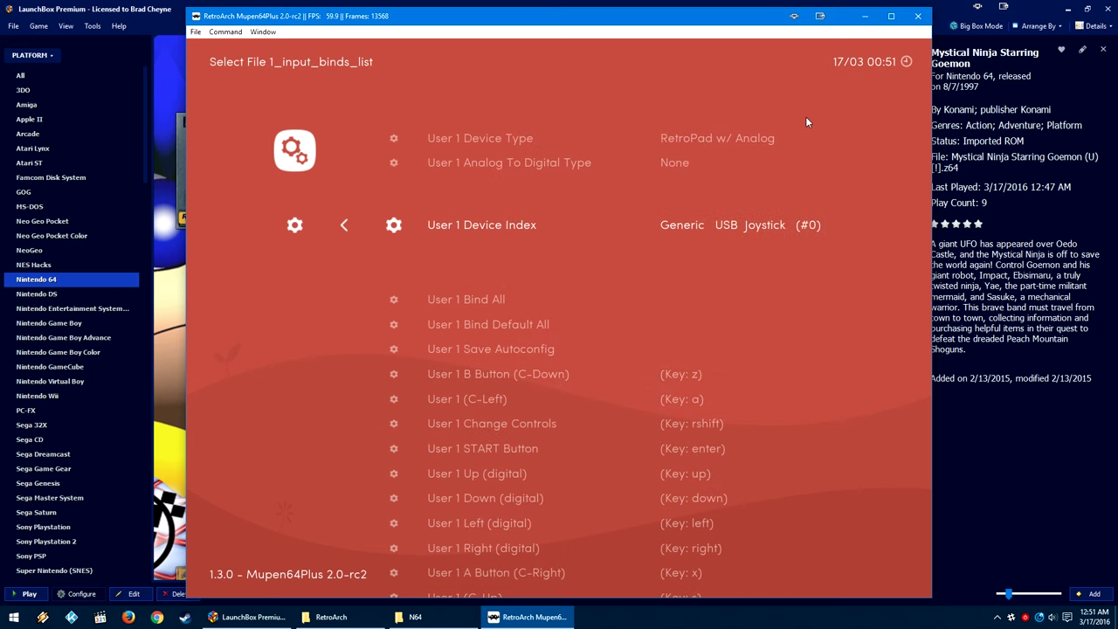
pyautogui.press('Right')
pyautogui.press('Left')
# Step: Rebind User 1's B Button (C-Down) to gamepad button 8
pyautogui.press('Down')
pyautogui.press('Down')
pyautogui.press('Down')
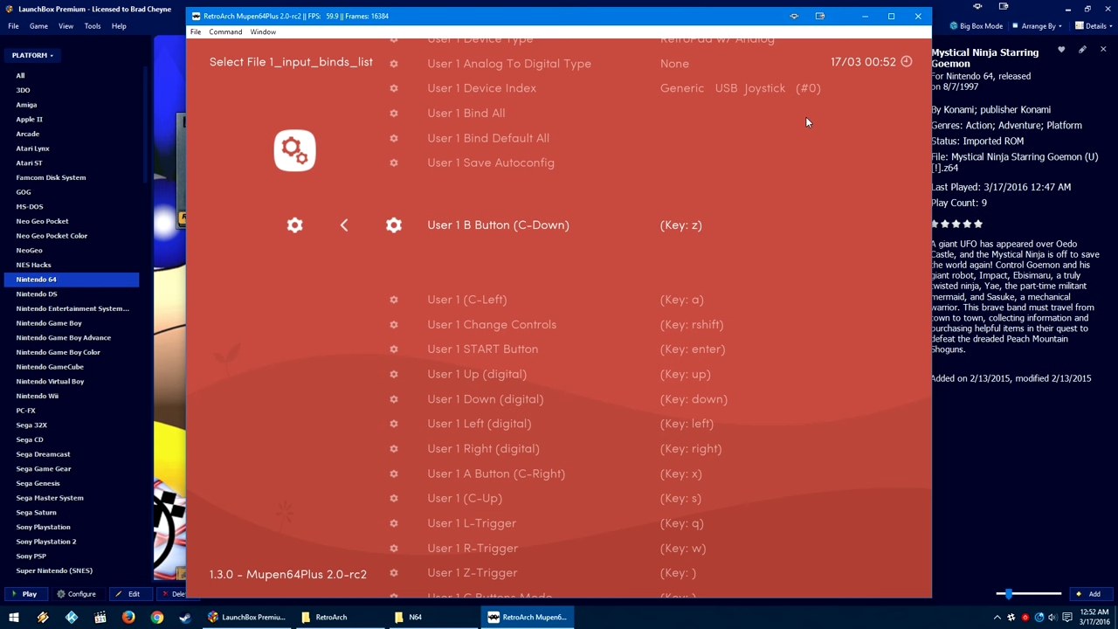
pyautogui.press('Return')
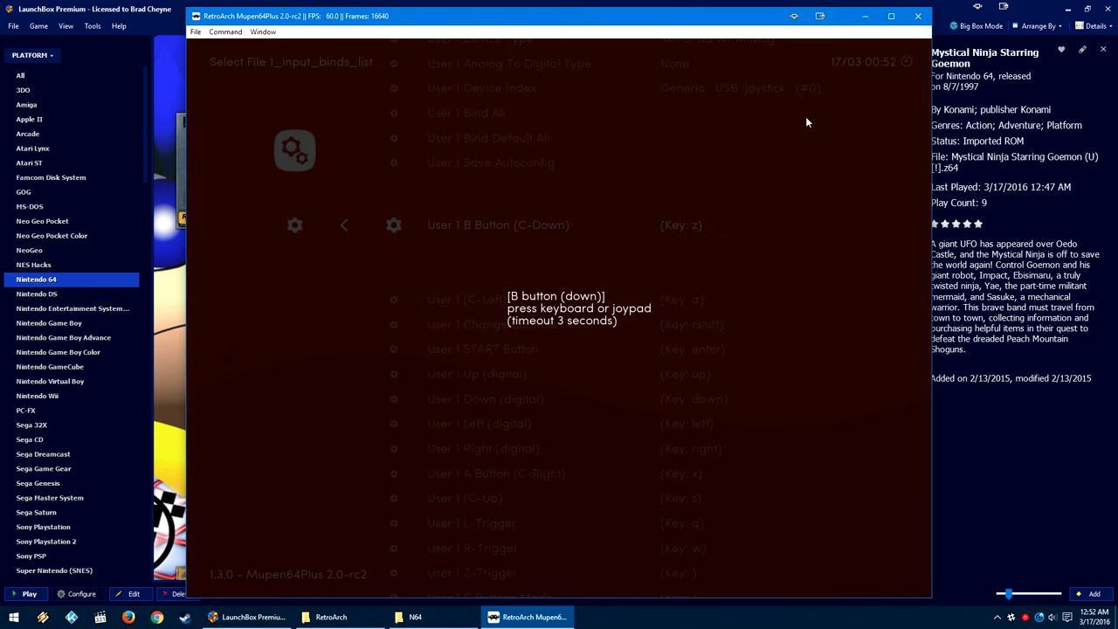
pyautogui.press('KP_2')
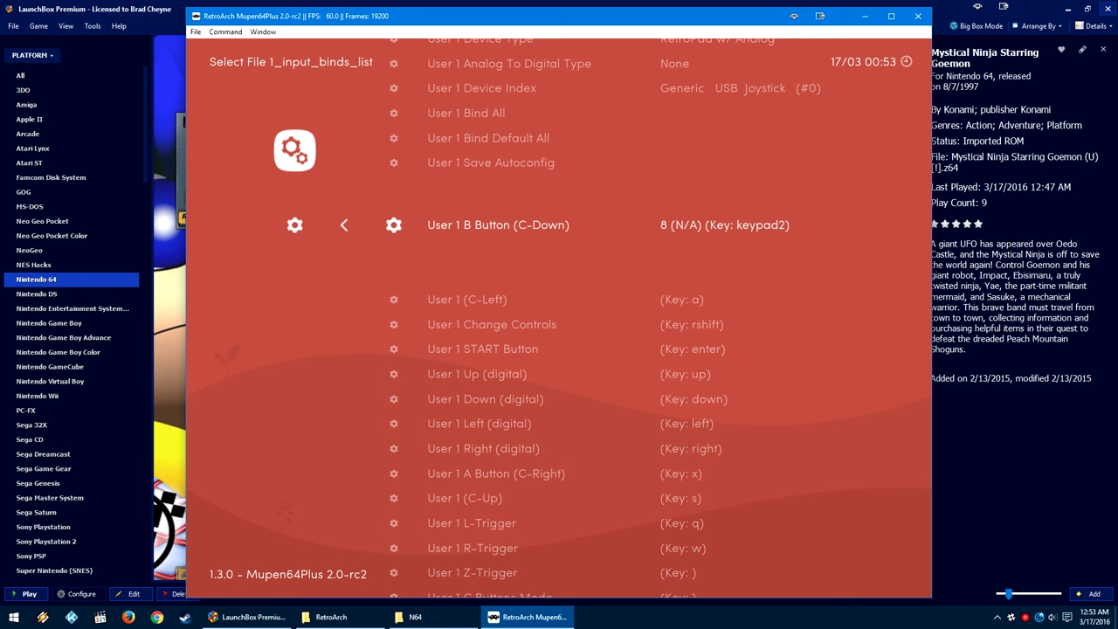
pyautogui.press('Return')
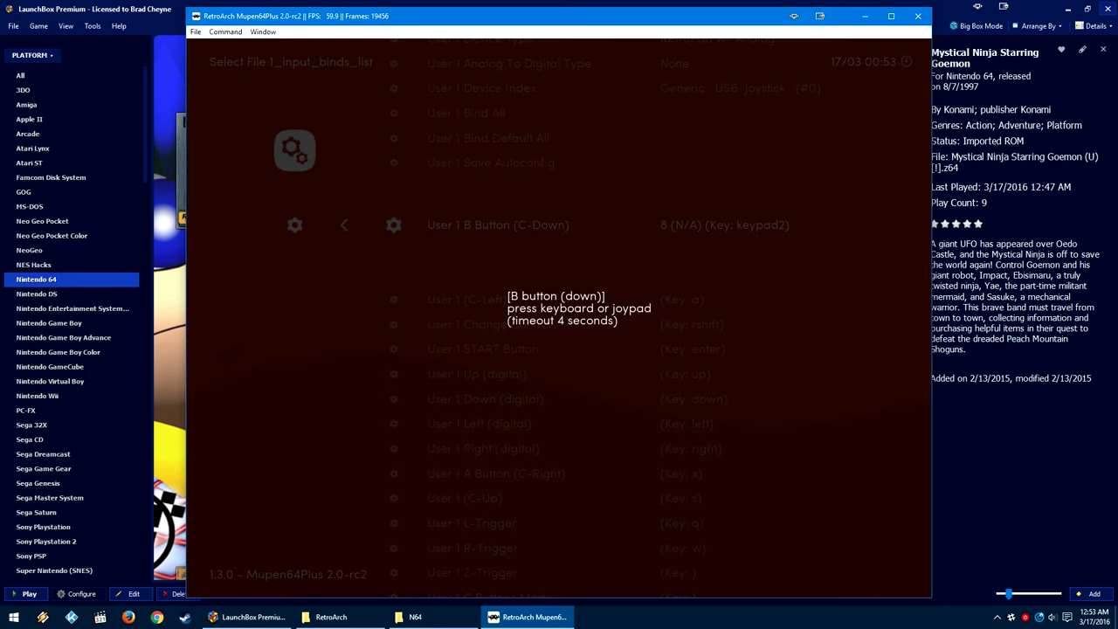
pyautogui.press('z')
pyautogui.press('Up')
pyautogui.press('Down')
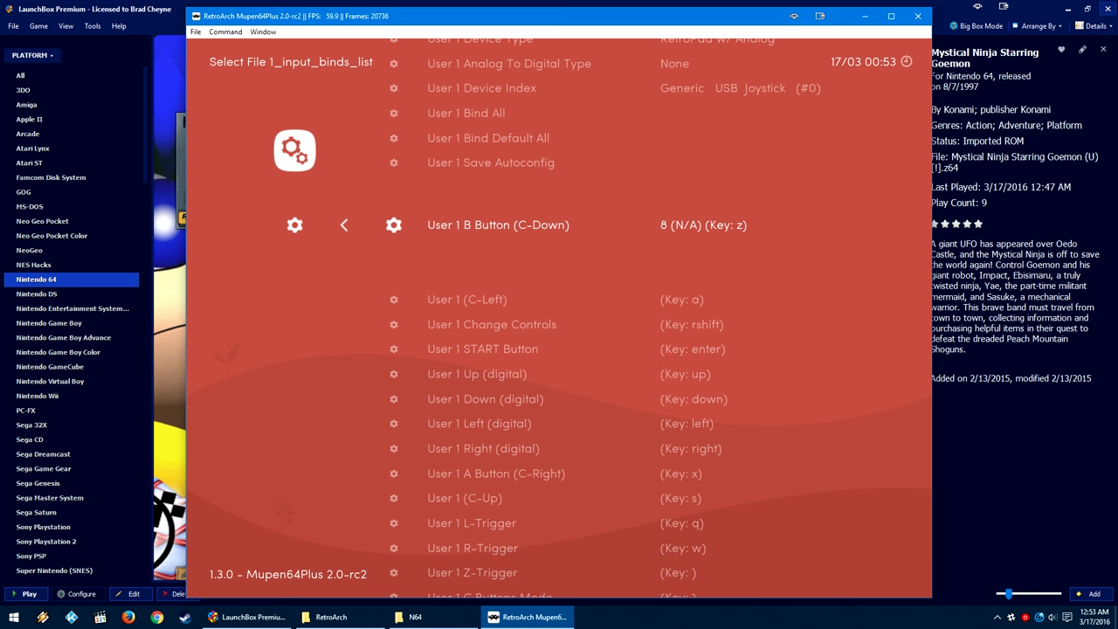
pyautogui.press('BackSpace')
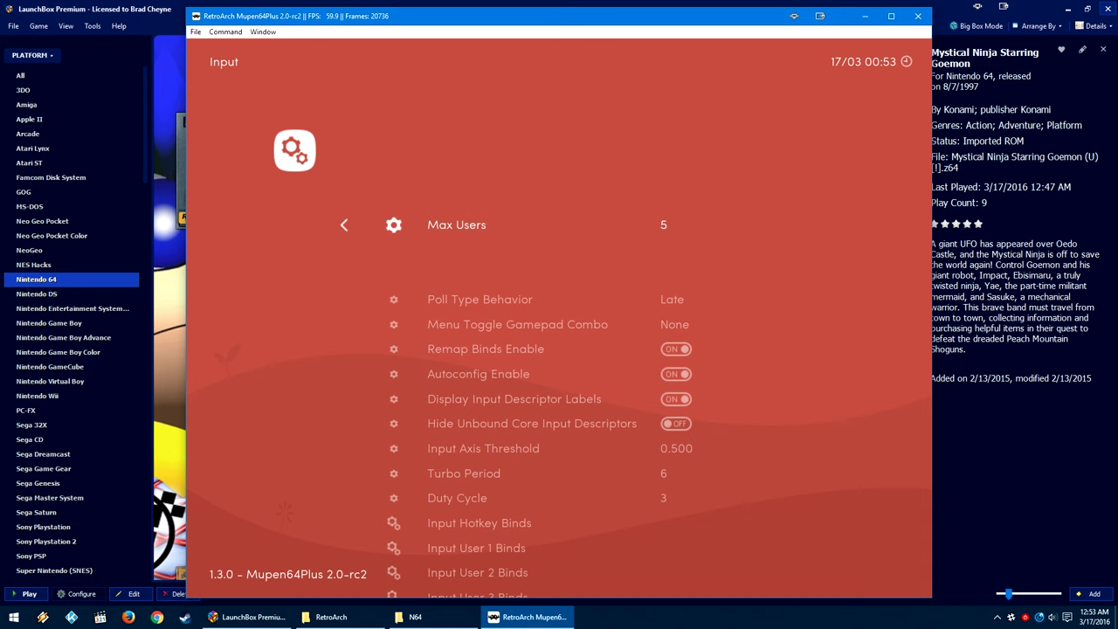
# Step: Reopen User 1 binds and rebind the START Button, now keypad2 with gamepad button 9
pyautogui.press('Down')
pyautogui.press('Down')
pyautogui.press('Down')
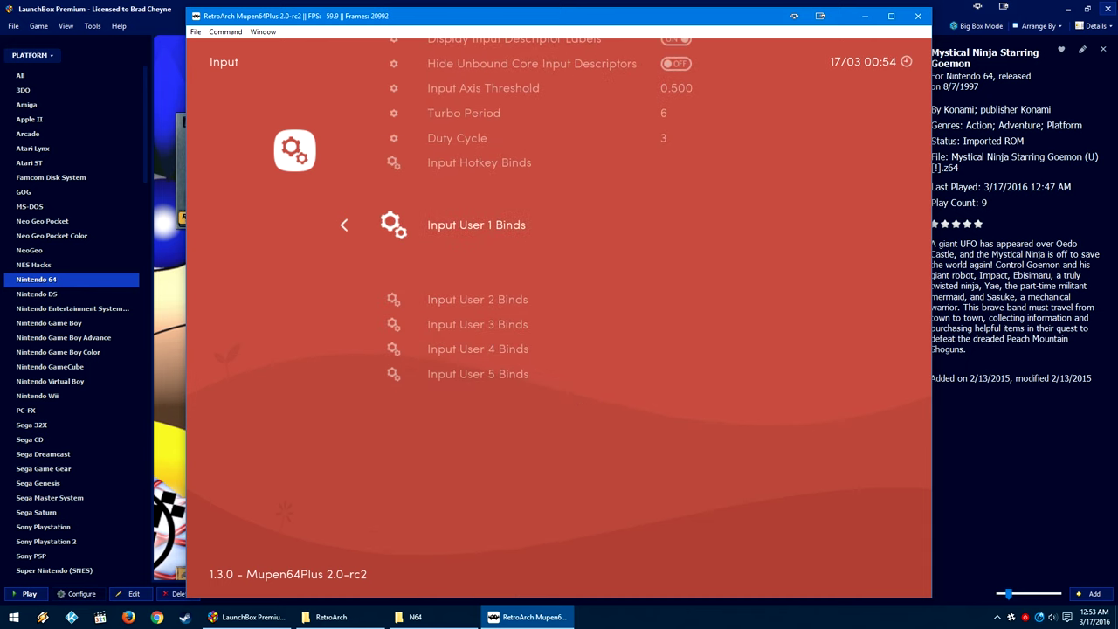
pyautogui.press('Return')
pyautogui.press('Down')
pyautogui.press('Down')
pyautogui.press('Down')
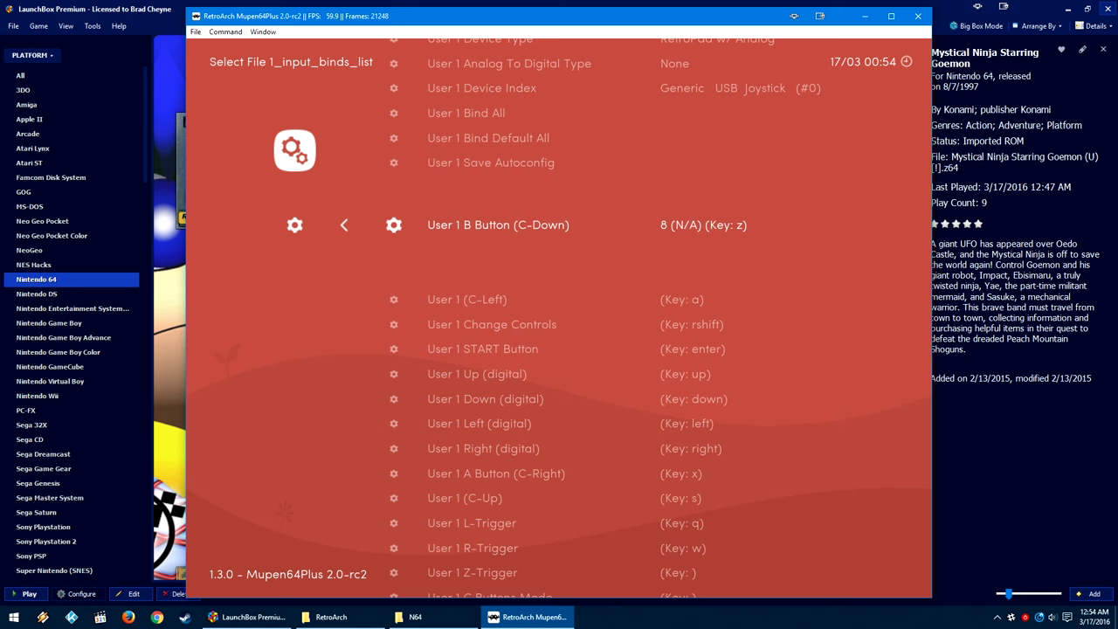
pyautogui.press('Down')
pyautogui.press('Down')
pyautogui.press('Down')
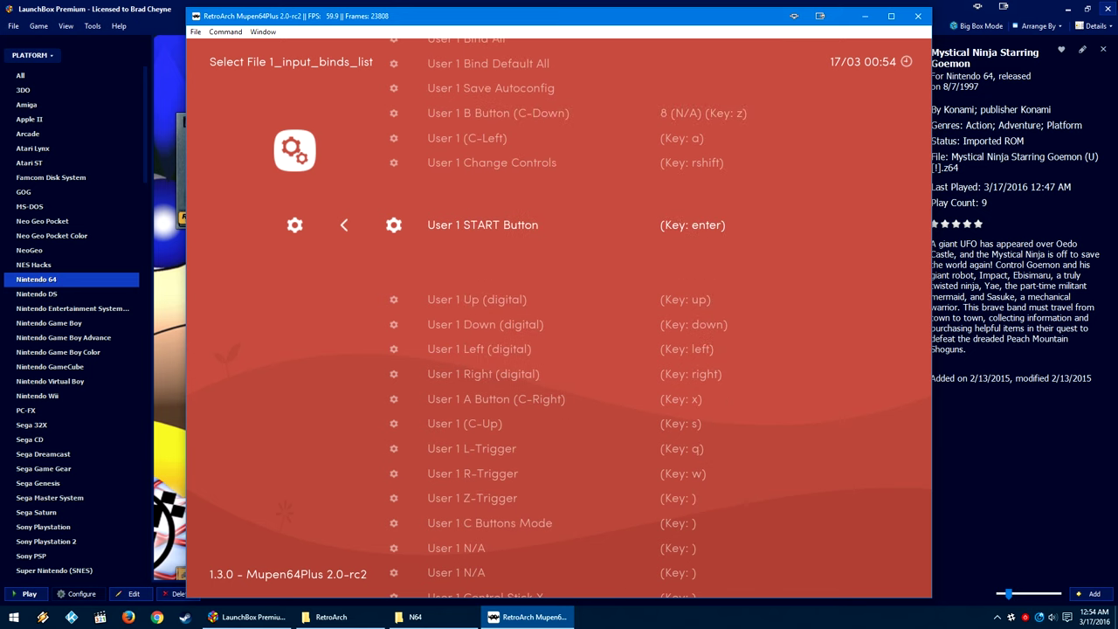
pyautogui.press('Return')
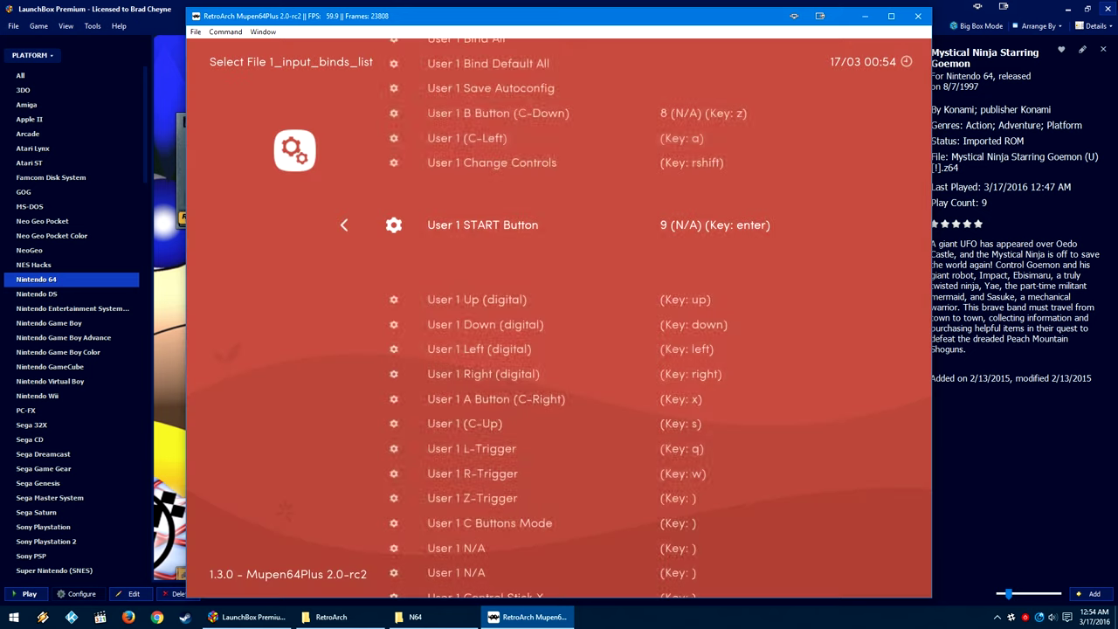
pyautogui.press('Down')
pyautogui.press('Return')
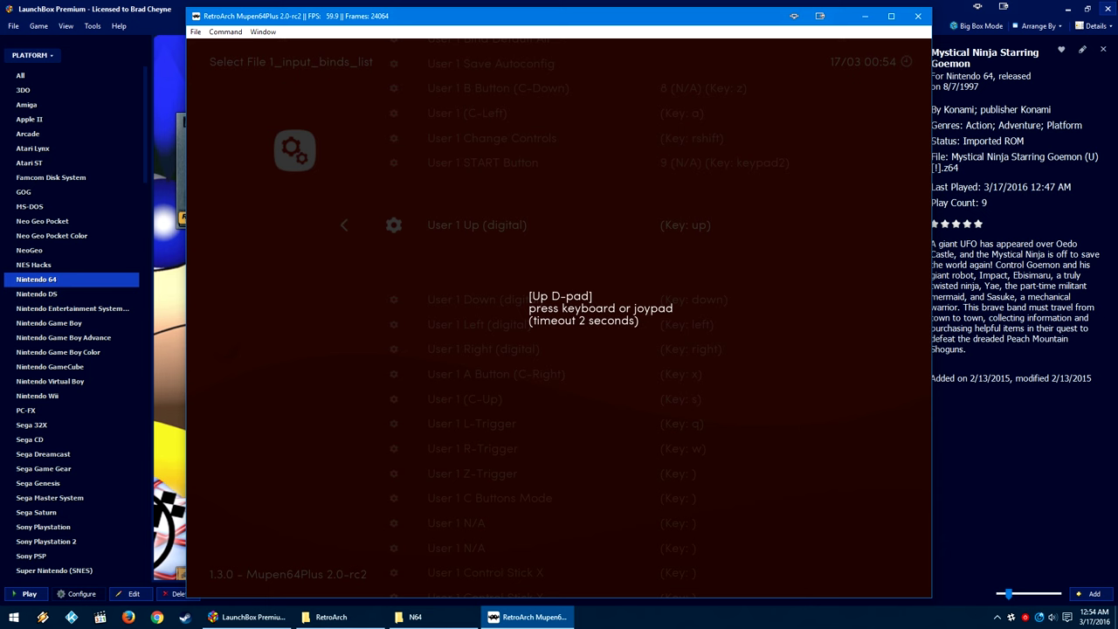
pyautogui.press('Up')
pyautogui.press('Up')
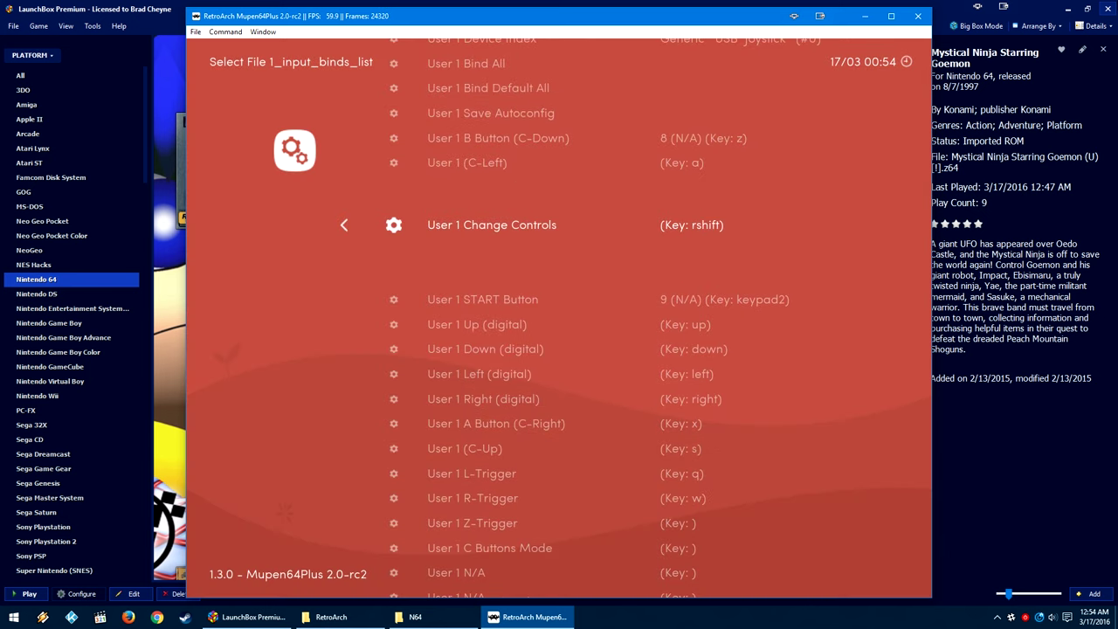
pyautogui.press('Down')
pyautogui.press('Down')
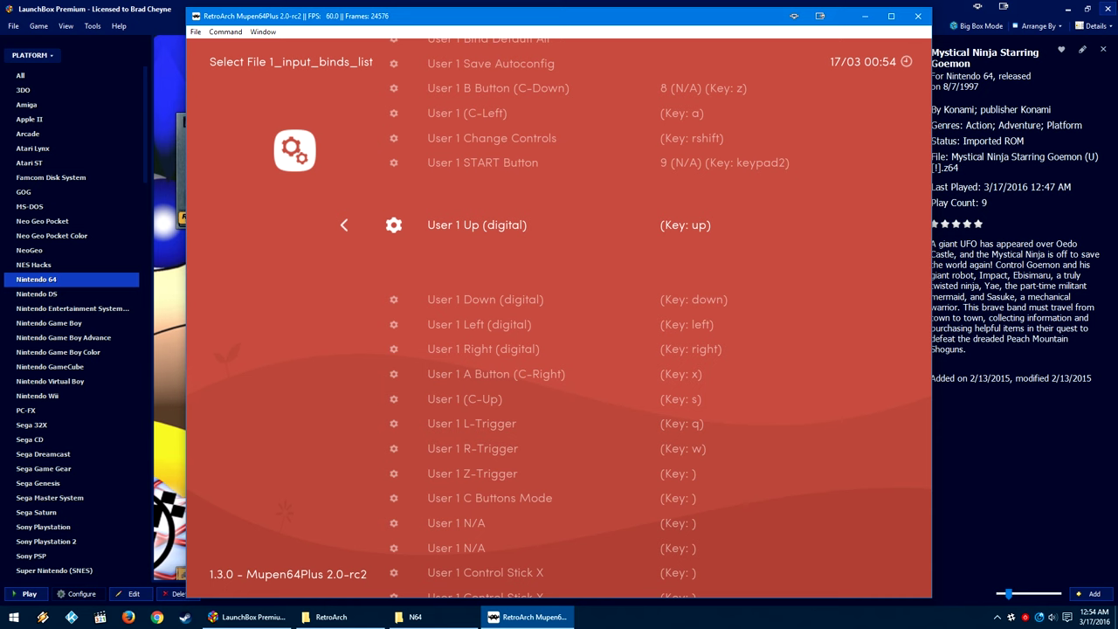
pyautogui.press('Up')
pyautogui.press('Up')
pyautogui.press('Up')
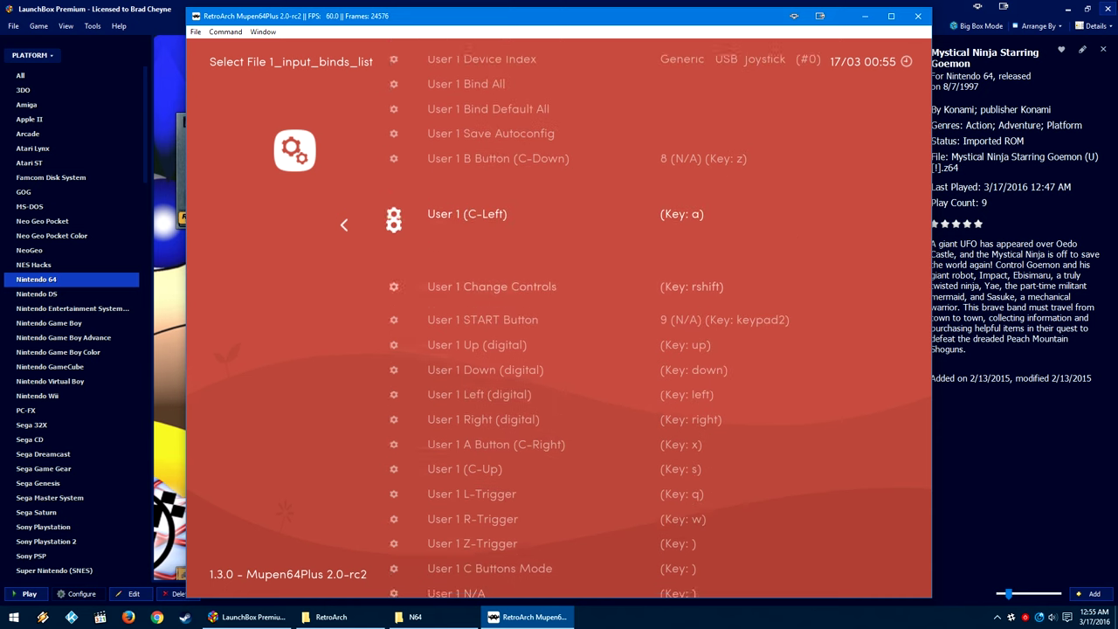
pyautogui.press('Down')
pyautogui.press('Down')
pyautogui.press('Up')
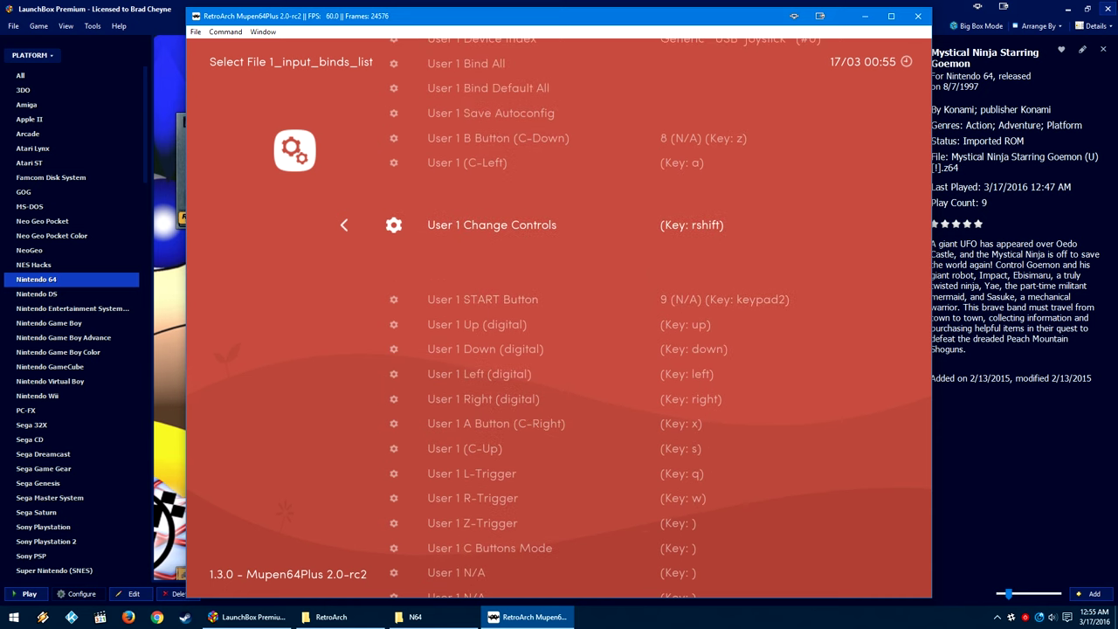
pyautogui.press('Up')
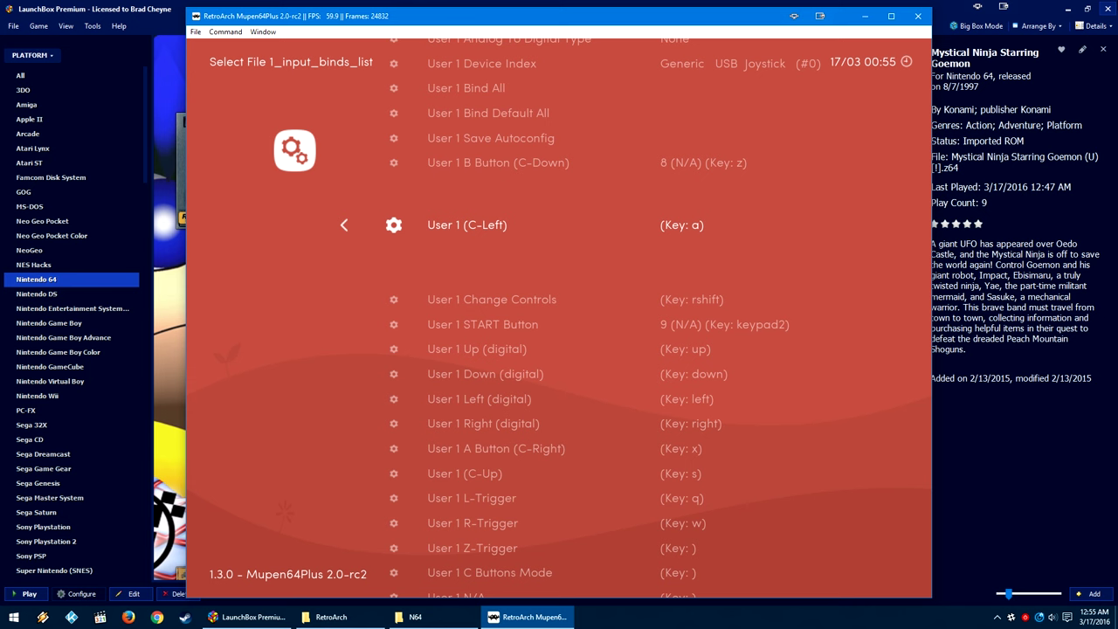
pyautogui.press('Up')
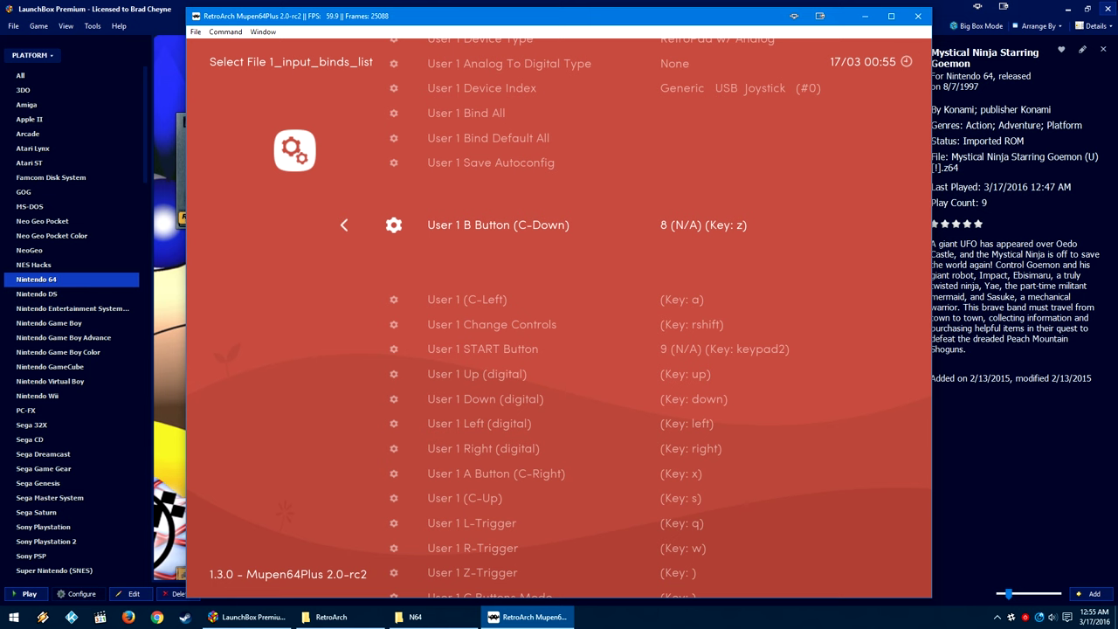
pyautogui.press('Down')
pyautogui.press('Down')
pyautogui.press('Down')
pyautogui.press('Down')
pyautogui.press('Down')
pyautogui.press('Down')
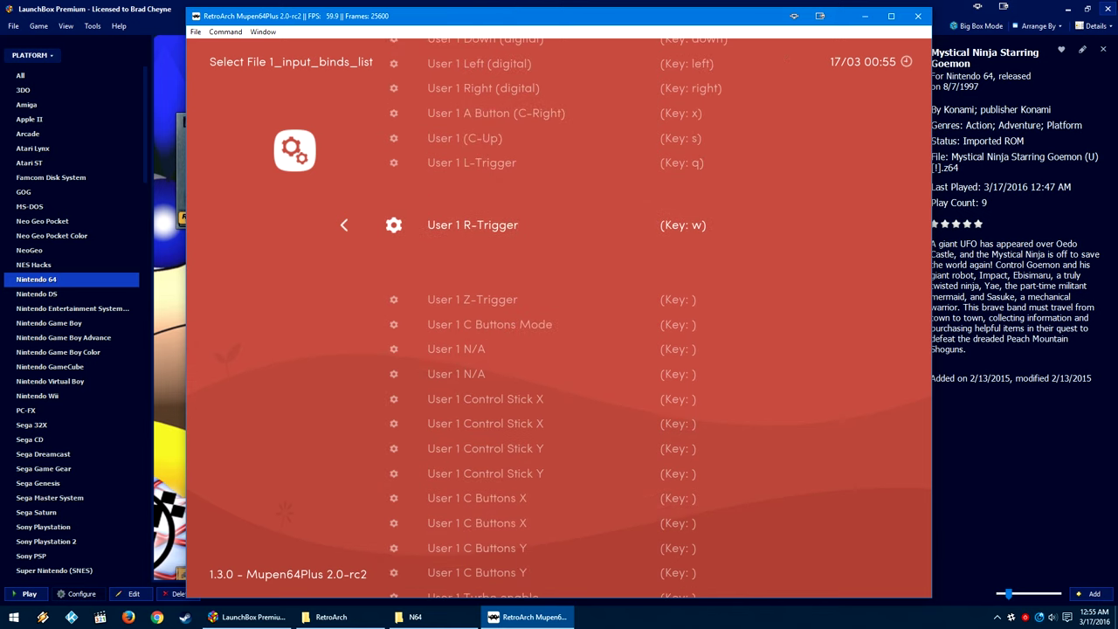
pyautogui.press('Down')
pyautogui.press('Down')
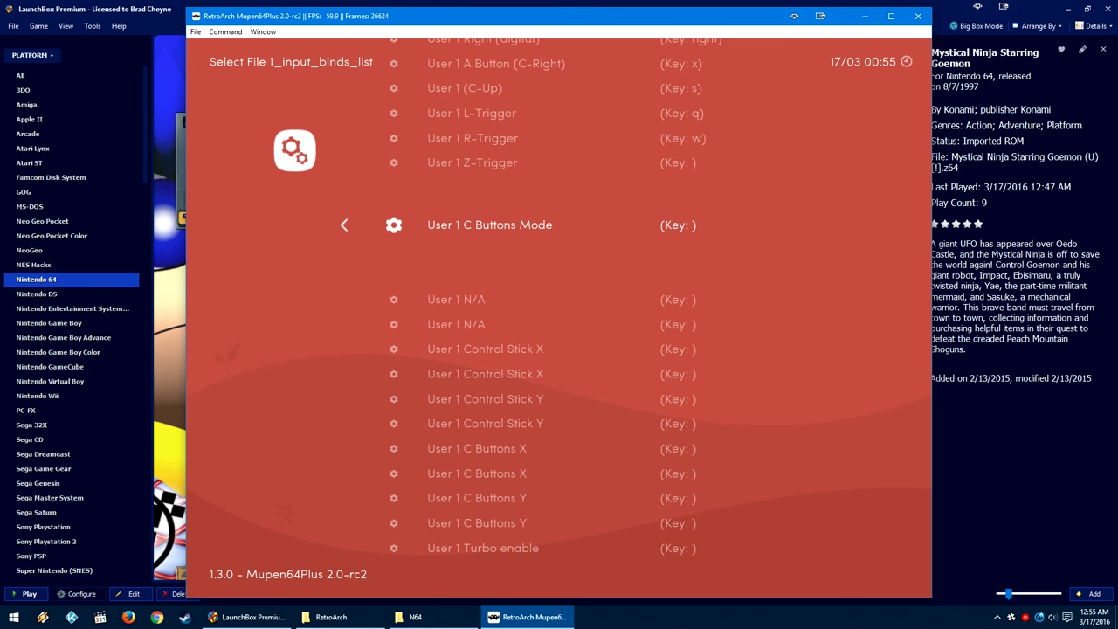
pyautogui.press('Up')
pyautogui.press('Up')
pyautogui.press('Up')
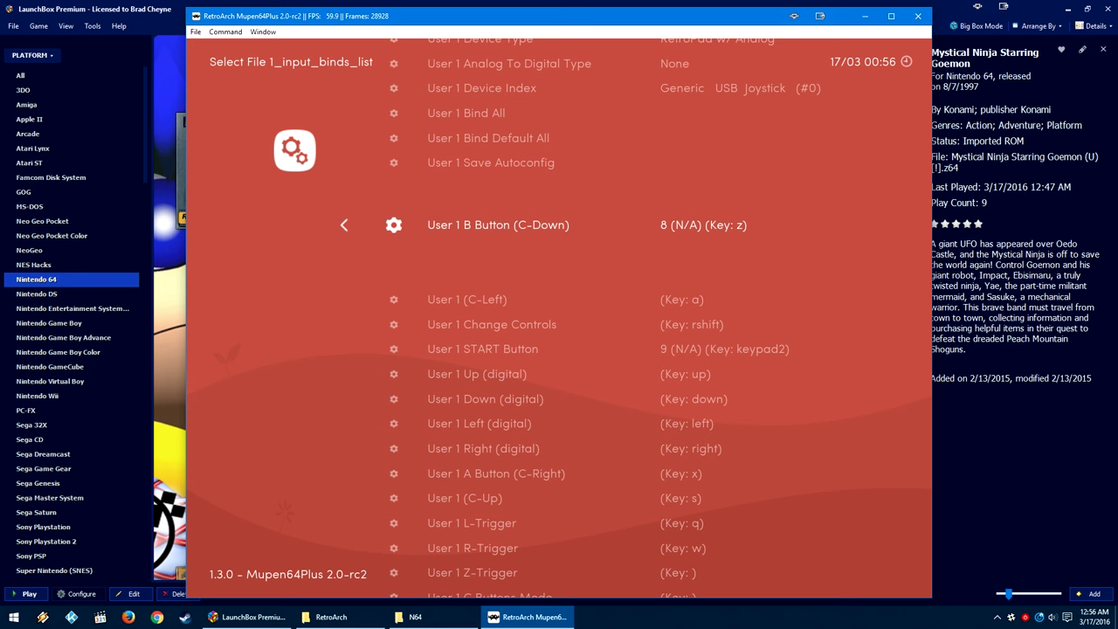
pyautogui.press('Down')
pyautogui.press('Down')
pyautogui.press('Down')
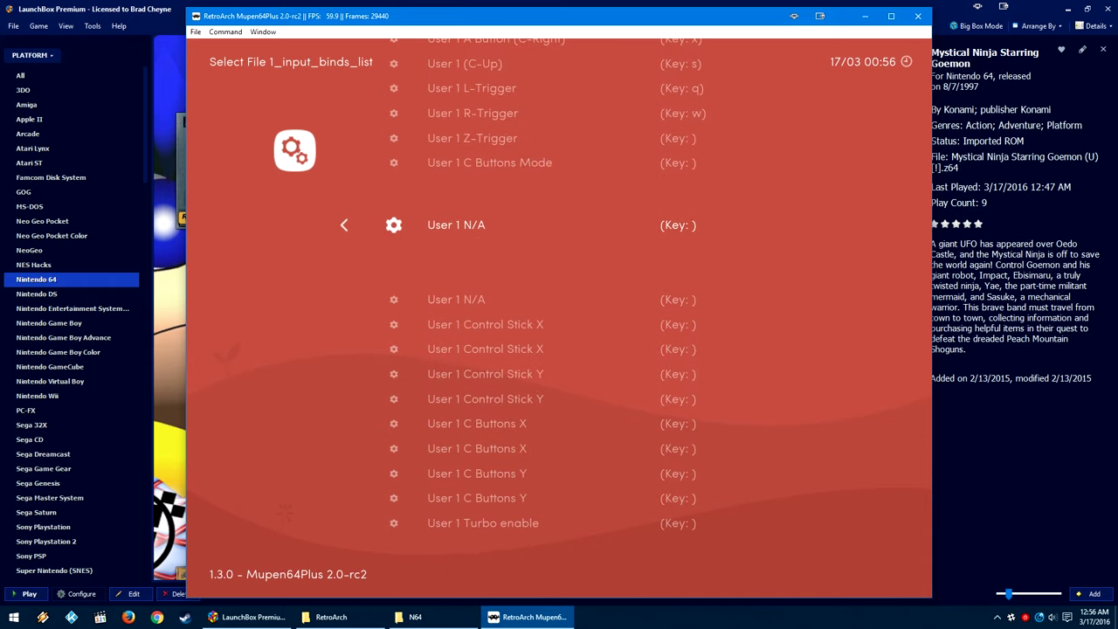
pyautogui.press('Up')
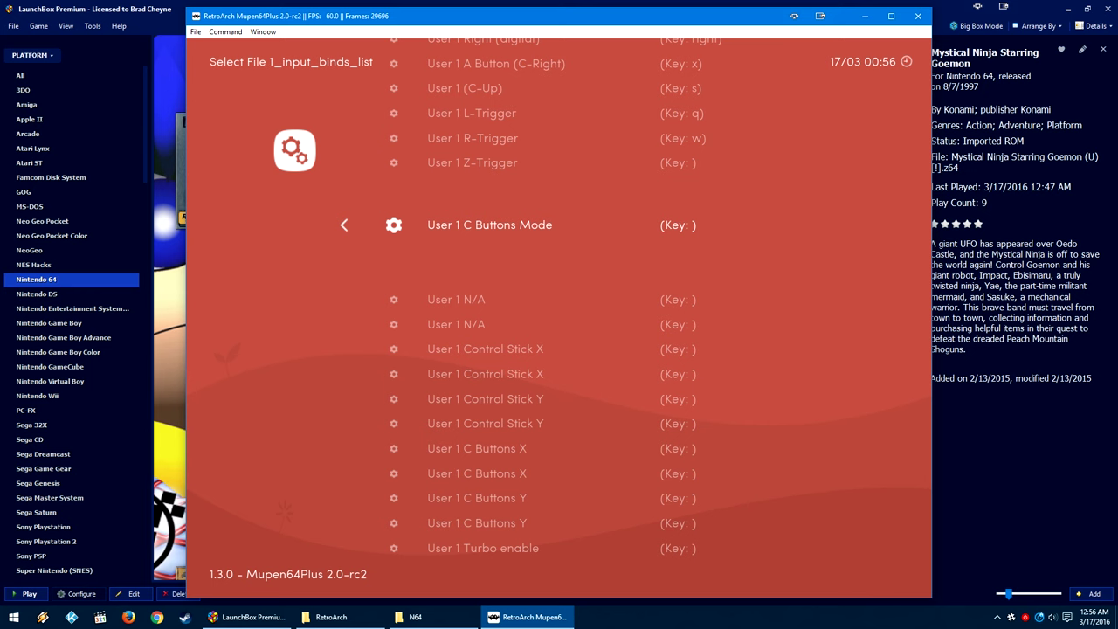
pyautogui.press('Up')
pyautogui.press('Up')
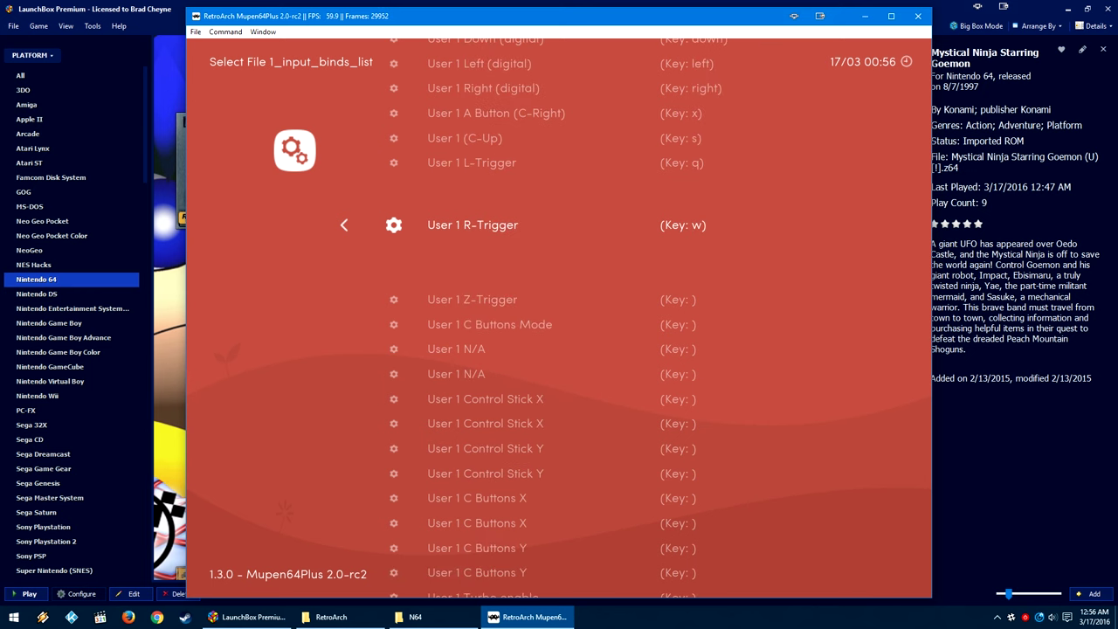
pyautogui.press('Down')
pyautogui.press('Down')
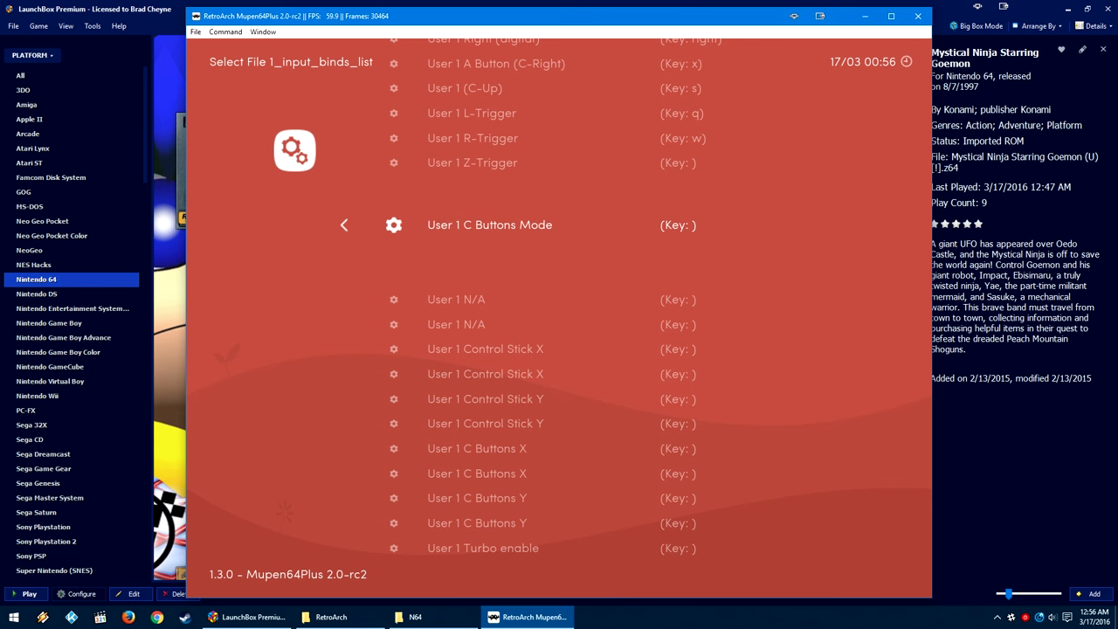
pyautogui.press('Down')
pyautogui.press('Down')
pyautogui.press('Down')
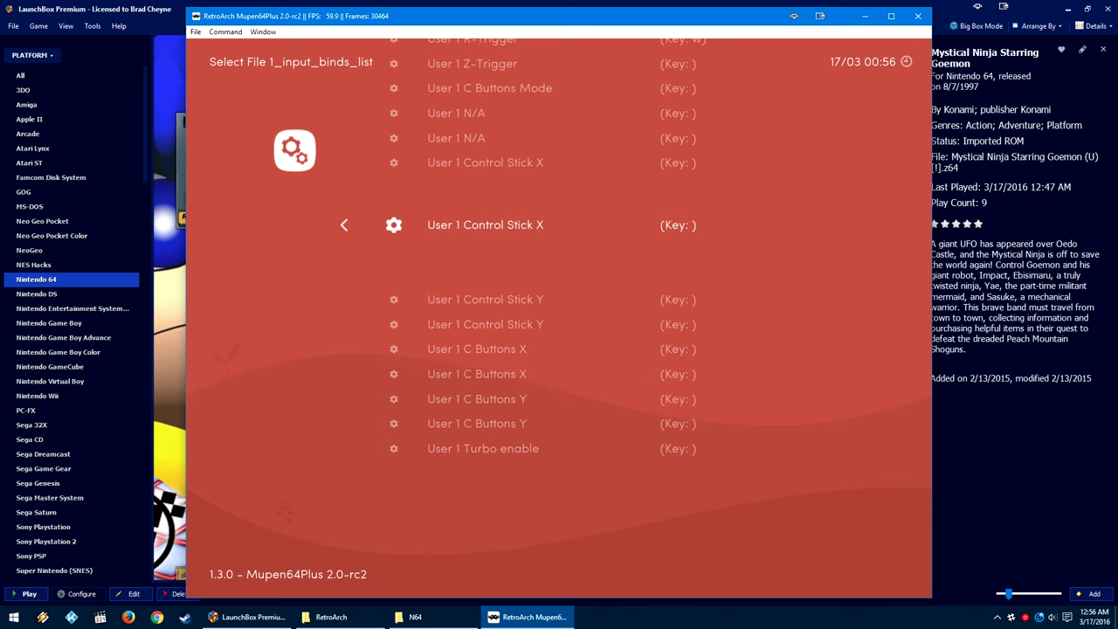
pyautogui.press('Down')
pyautogui.press('Down')
pyautogui.press('Down')
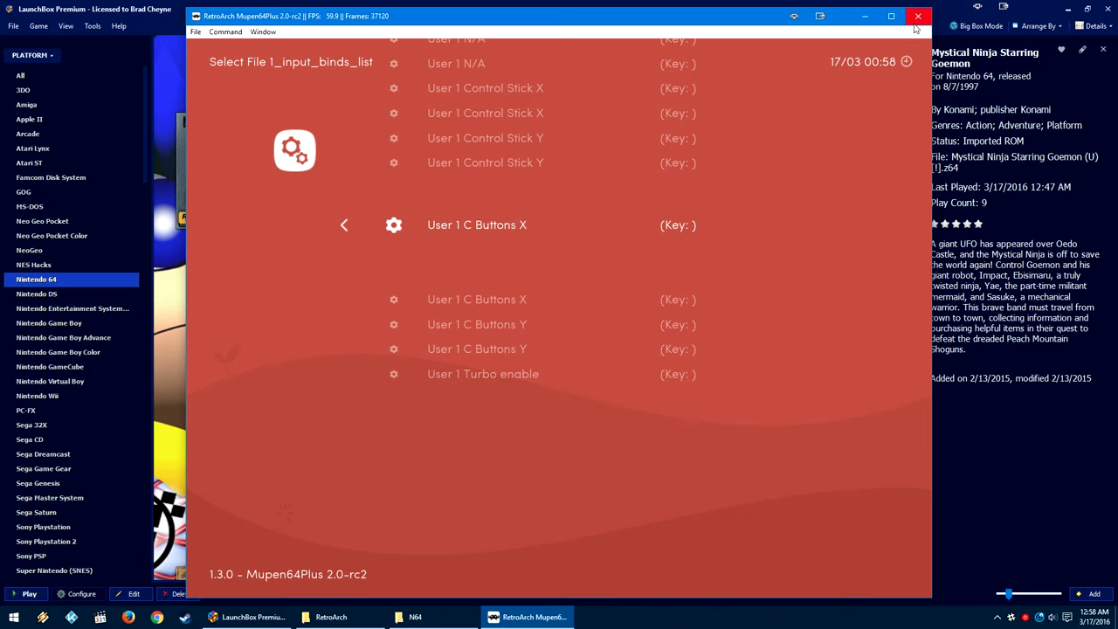
# Step: Close the RetroArch window to return to LaunchBox's Nintendo 64 library
pyautogui.click(915, 23)
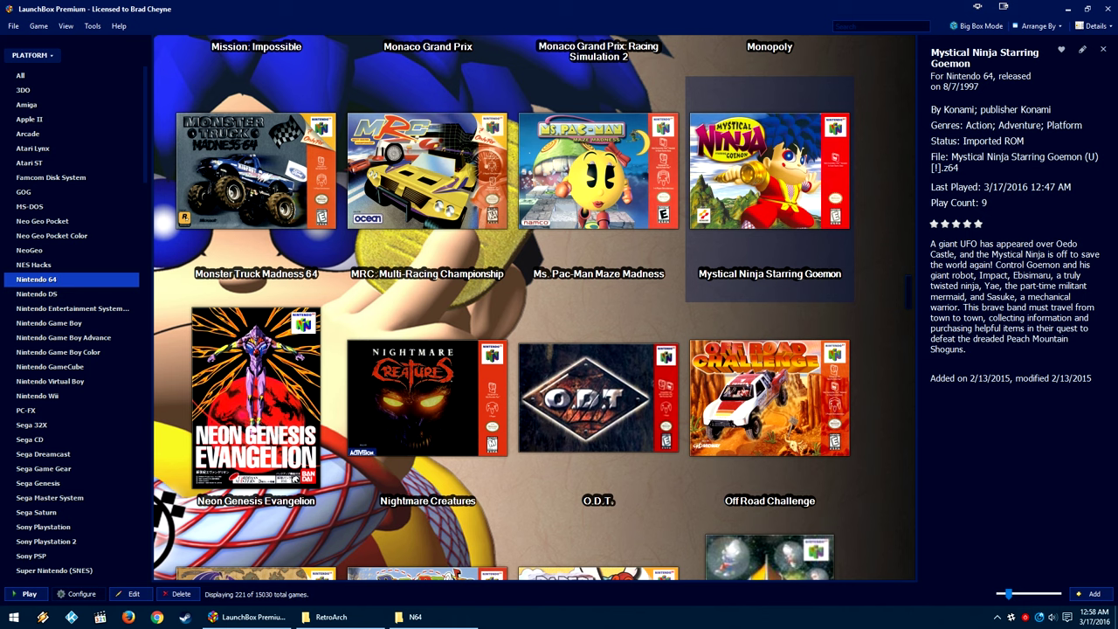
# Step: In Firefox, view the emutalk N64 Textures forum and the Emulation64 hi-res texture packs downloads page
pyautogui.hotkey('alt', 'Tab')
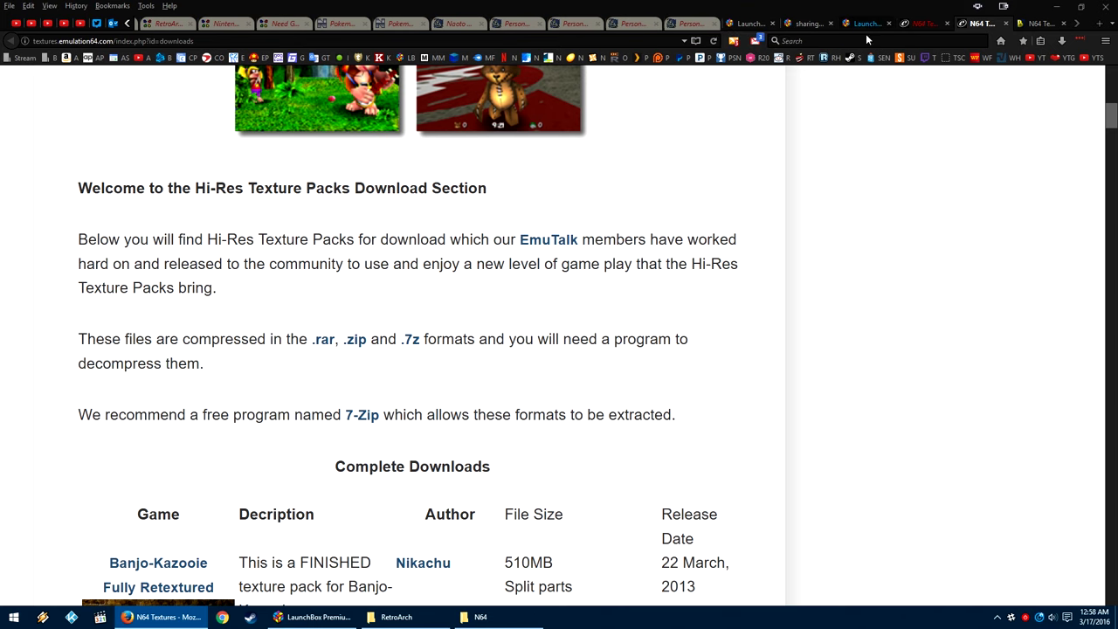
pyautogui.click(923, 24)
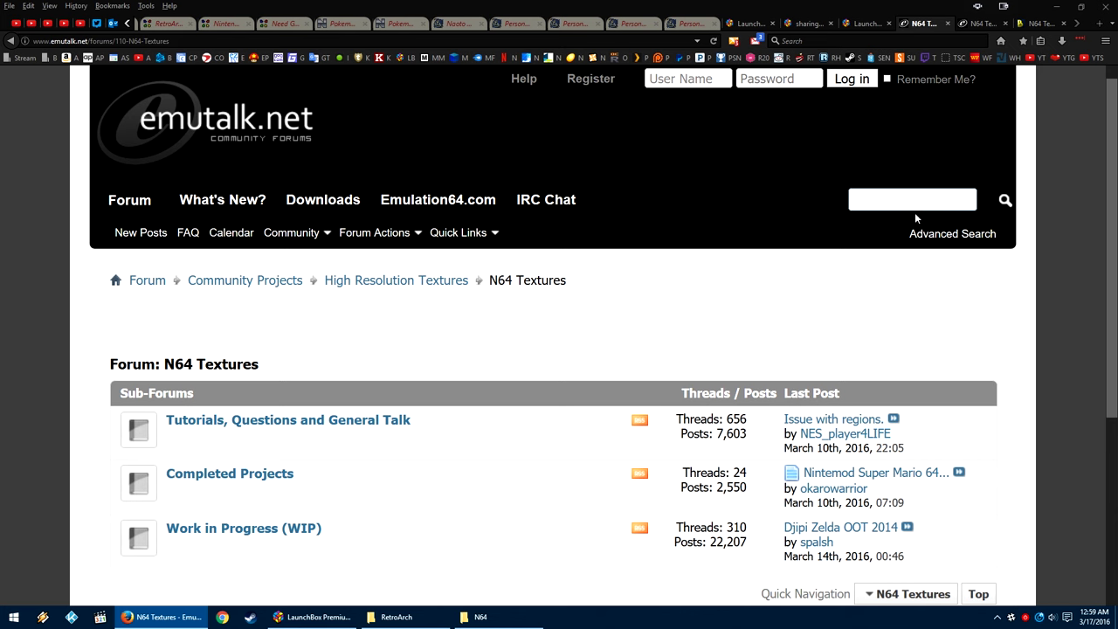
pyautogui.click(989, 27)
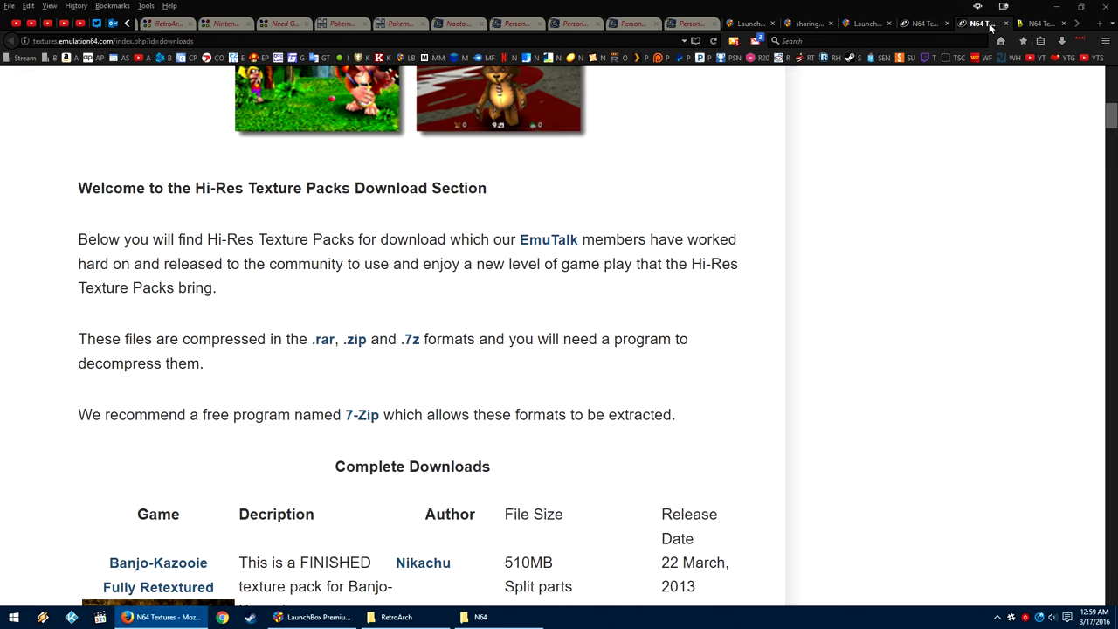
pyautogui.scroll(5, 888, 213)
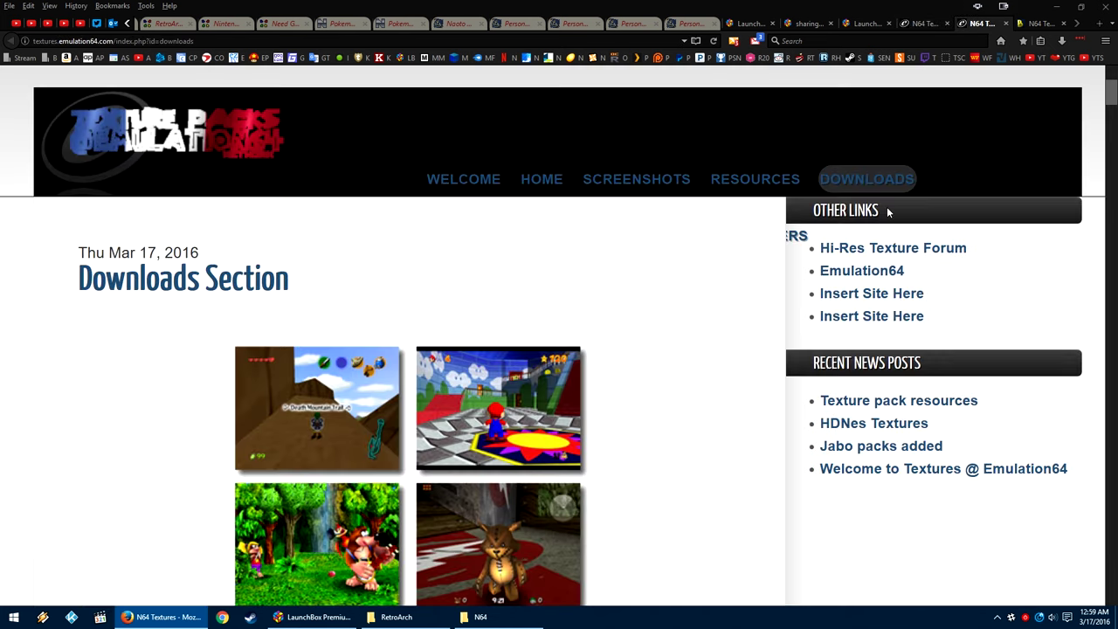
# Step: Read the N64 texture enhancement blog article, including its Zelda screenshot and intro text
pyautogui.click(1037, 25)
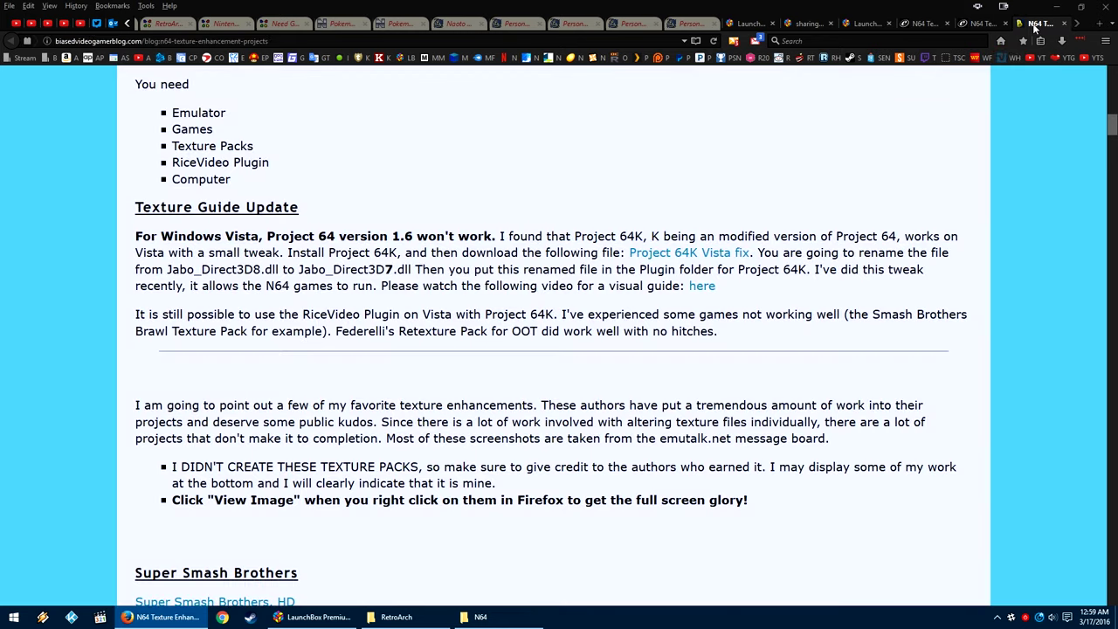
pyautogui.press('pageup')
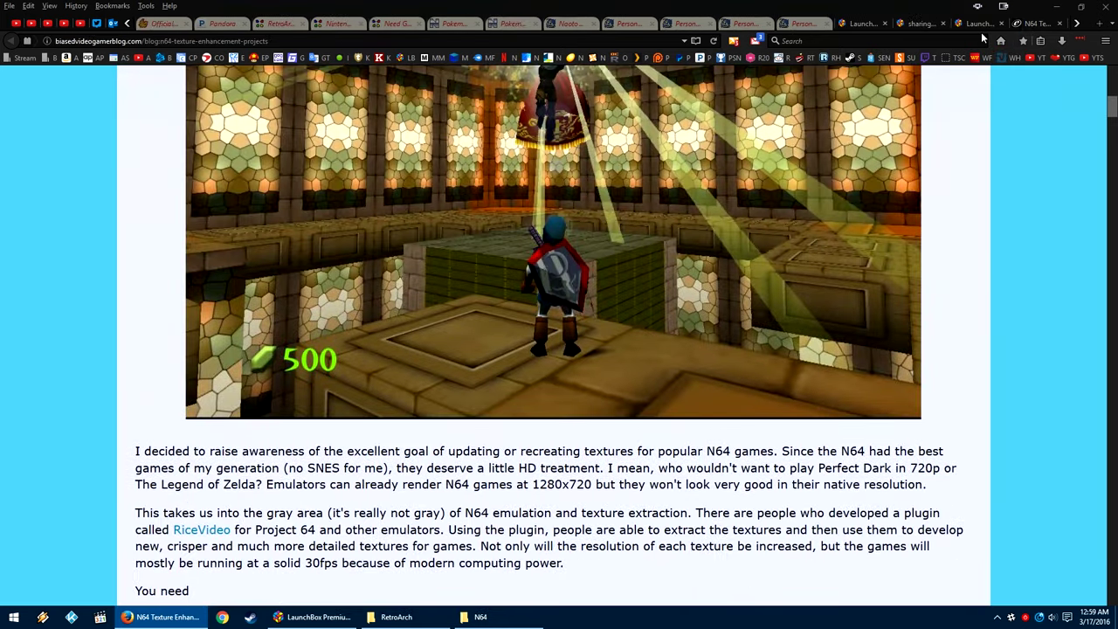
pyautogui.scroll(3, 968, 200)
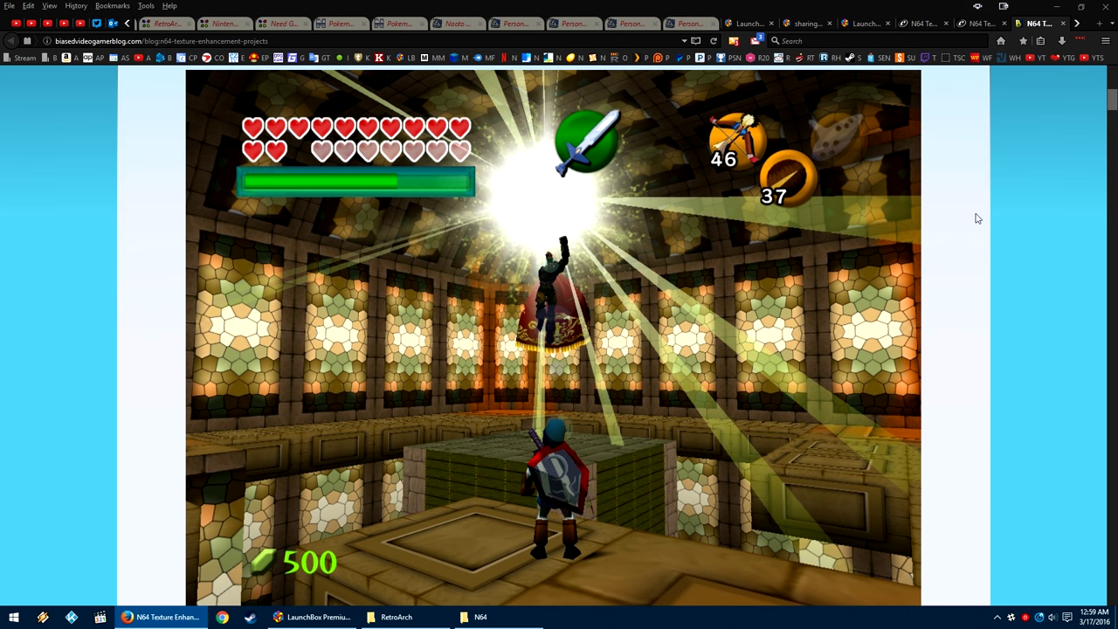
pyautogui.scroll(-5, 977, 218)
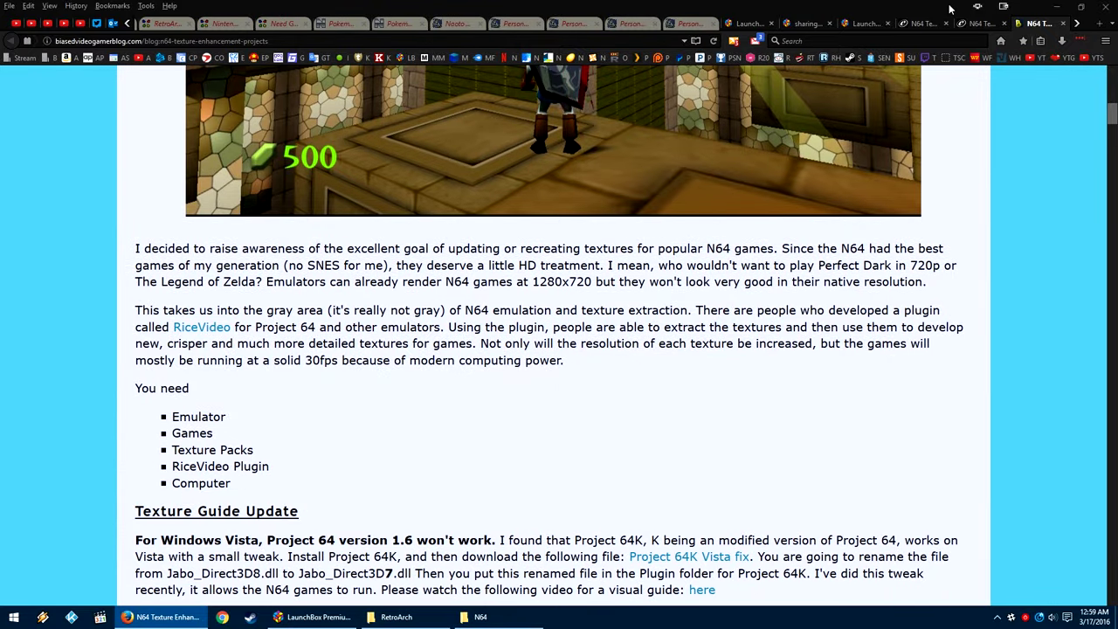
# Step: Revisit the Emulation64 and emutalk pages, then minimize Firefox to reveal the N64 folder
pyautogui.click(950, 24)
pyautogui.click(971, 25)
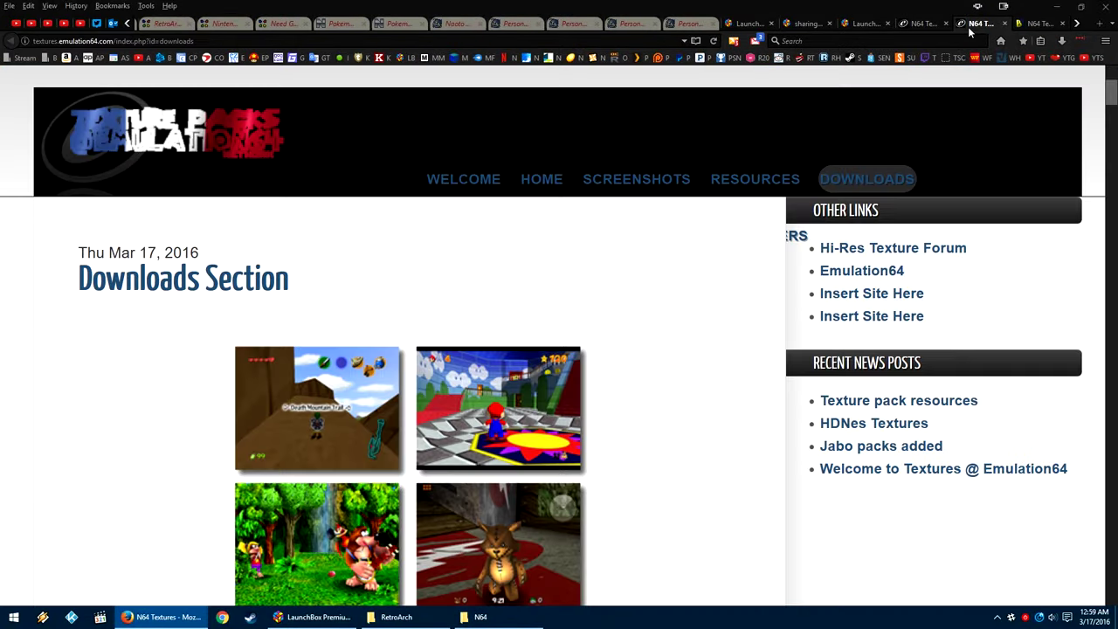
pyautogui.scroll(-4, 867, 232)
pyautogui.scroll(3, 864, 242)
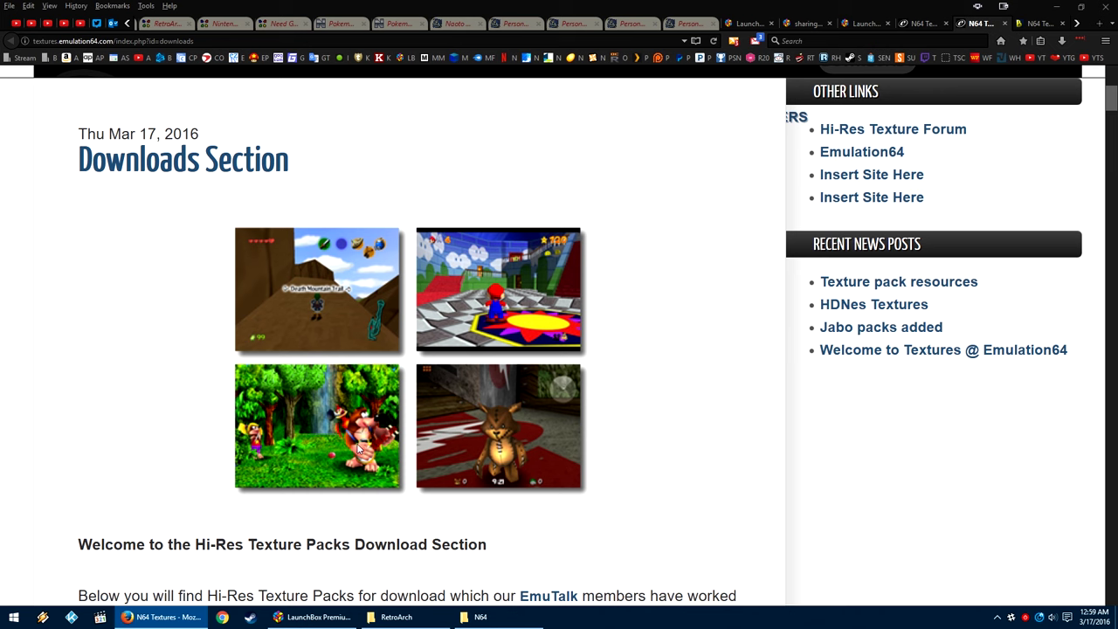
pyautogui.click(923, 25)
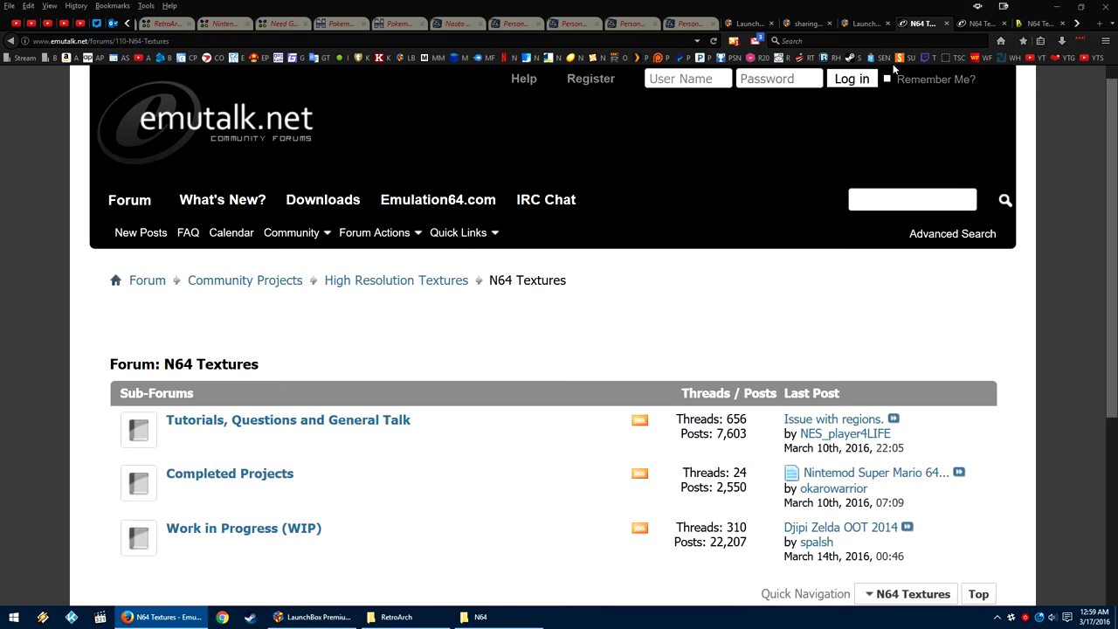
pyautogui.click(980, 24)
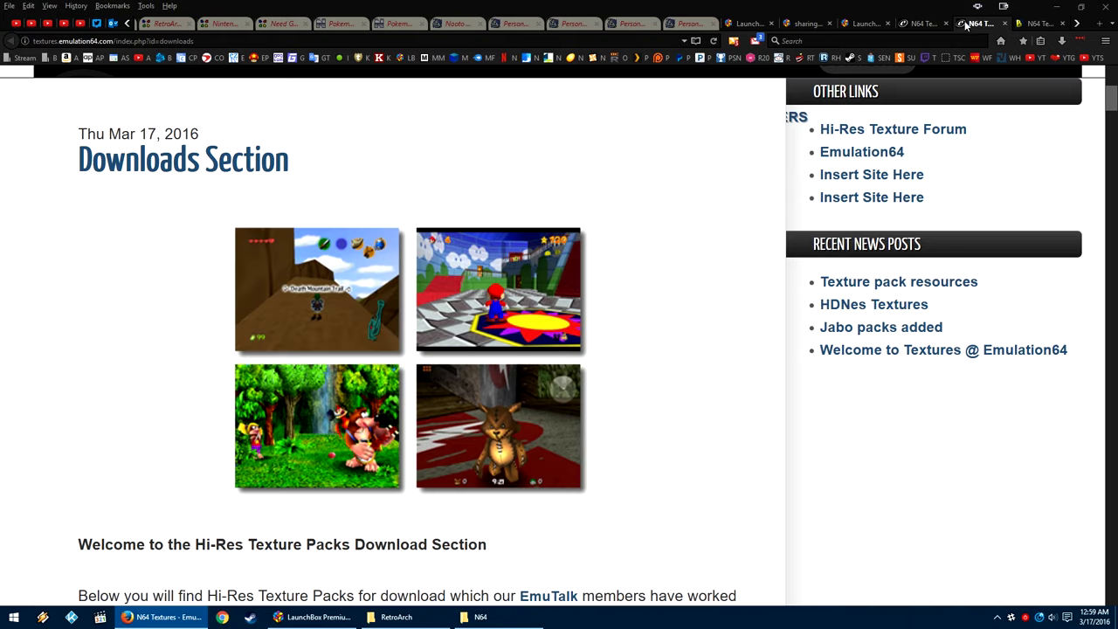
pyautogui.click(1054, 9)
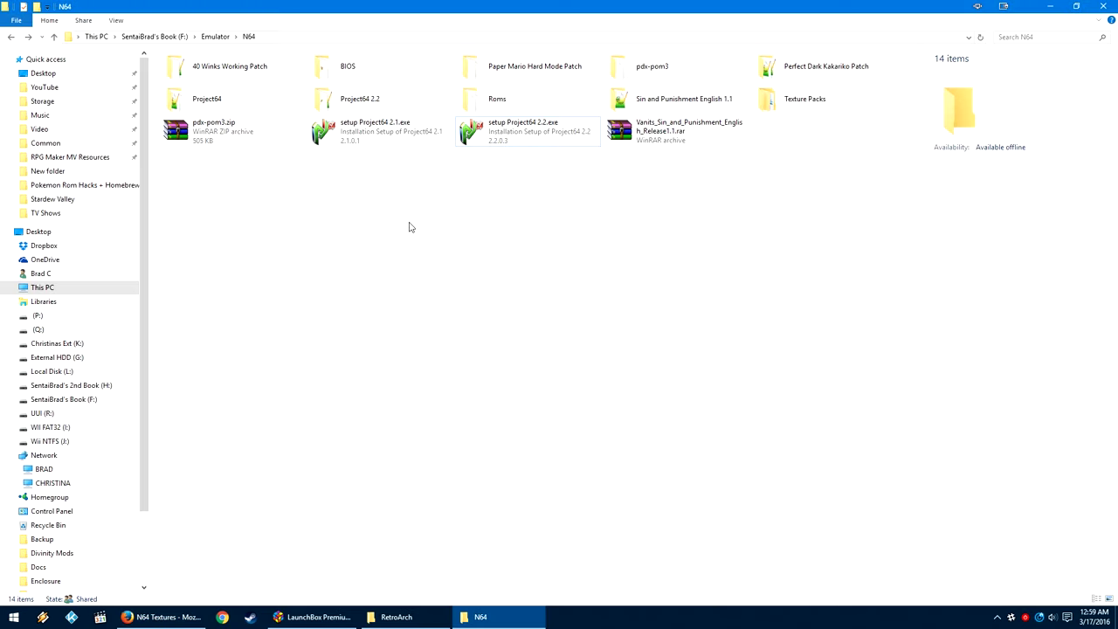
# Step: Browse Project64 2.2 > Textures in Tiles view, open SUPER MARIO 64, then return to Textures
pyautogui.doubleClick(358, 105)
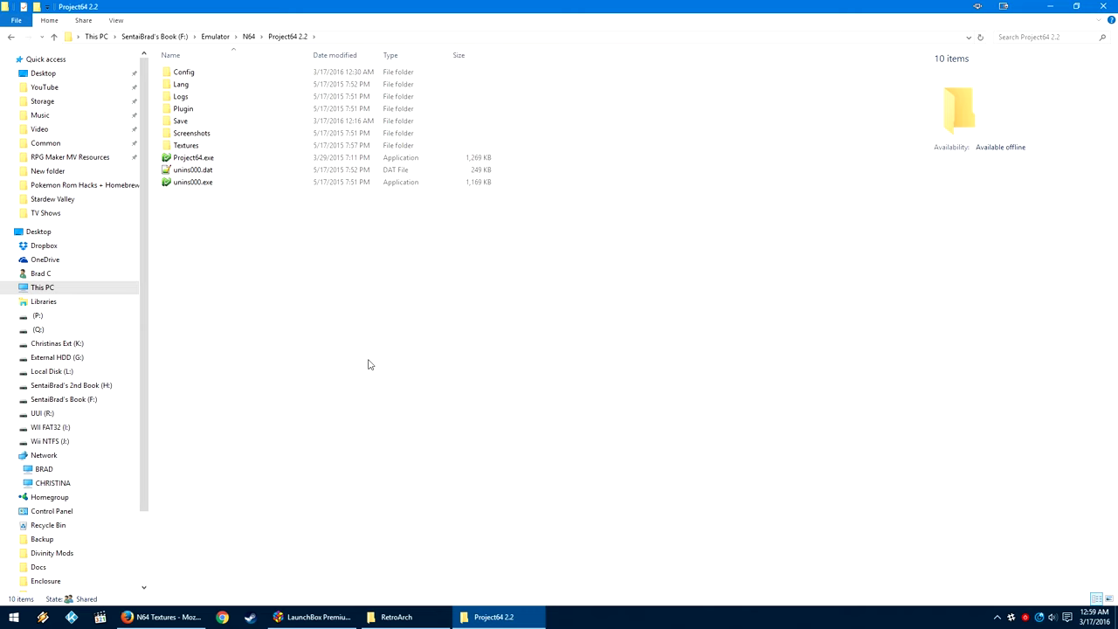
pyautogui.hotkey('ctrl', 'shift', '6')
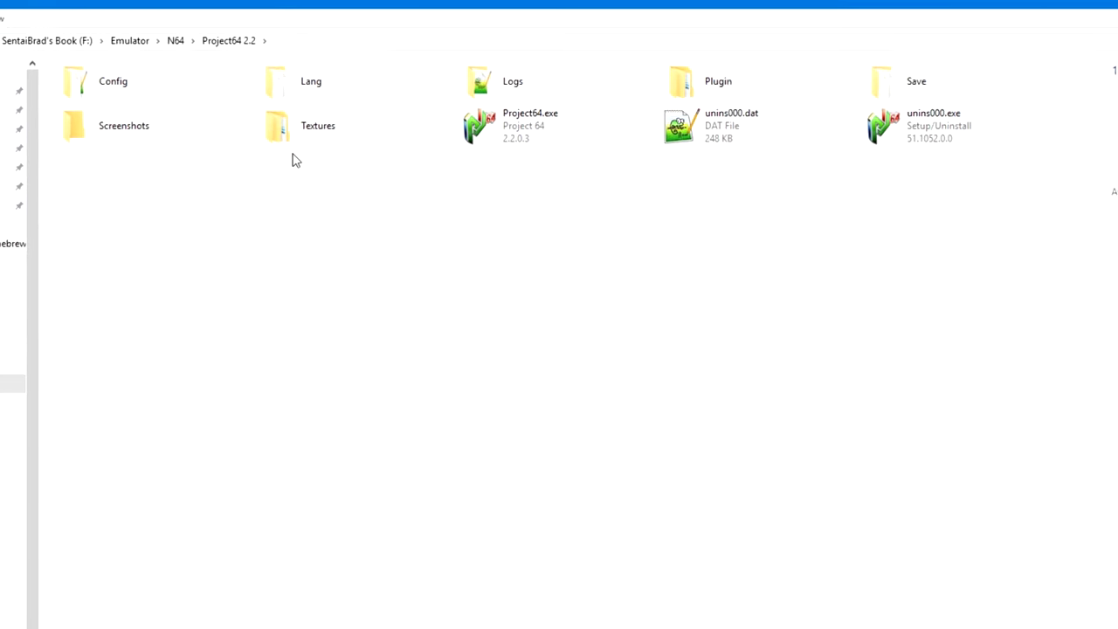
pyautogui.doubleClick(338, 144)
pyautogui.hotkey('ctrl', 'shift', '6')
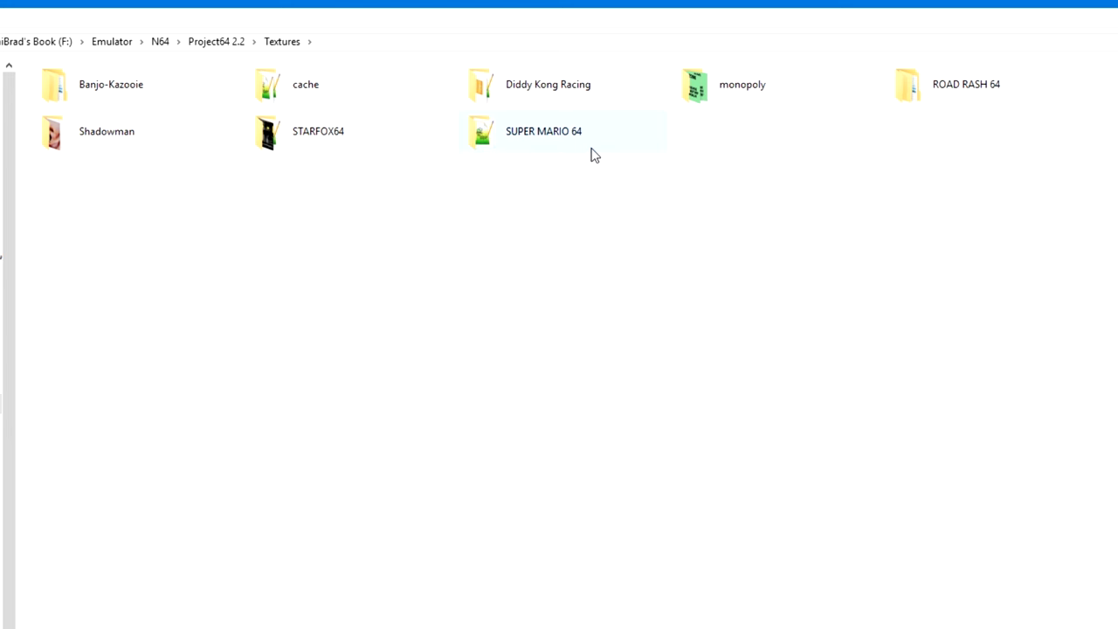
pyautogui.moveTo(587, 150)
pyautogui.doubleClick(489, 117)
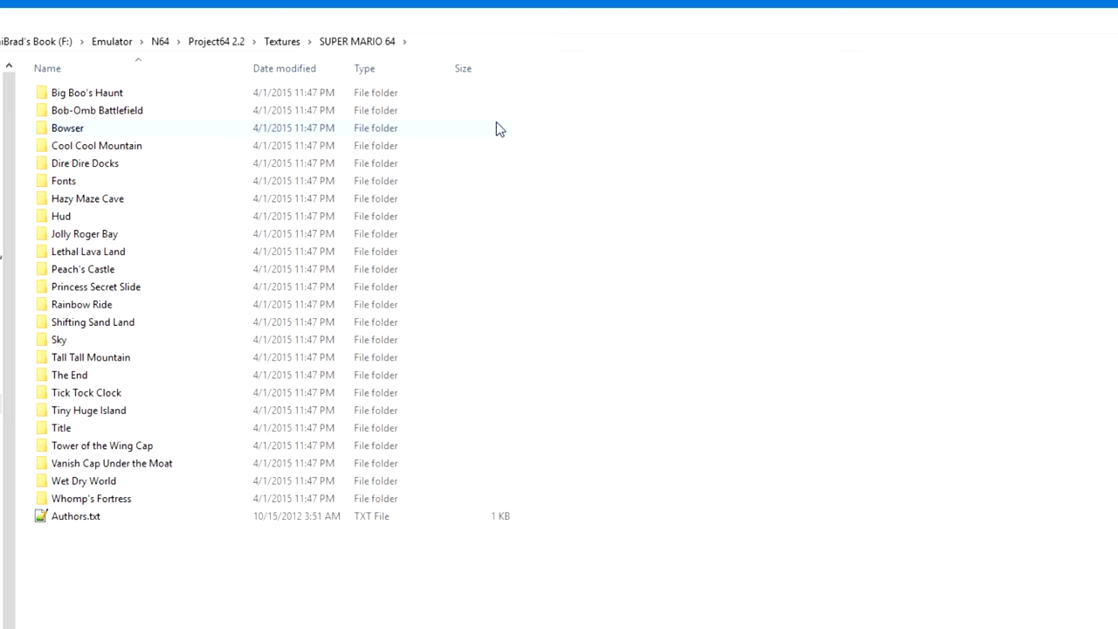
pyautogui.click(292, 45)
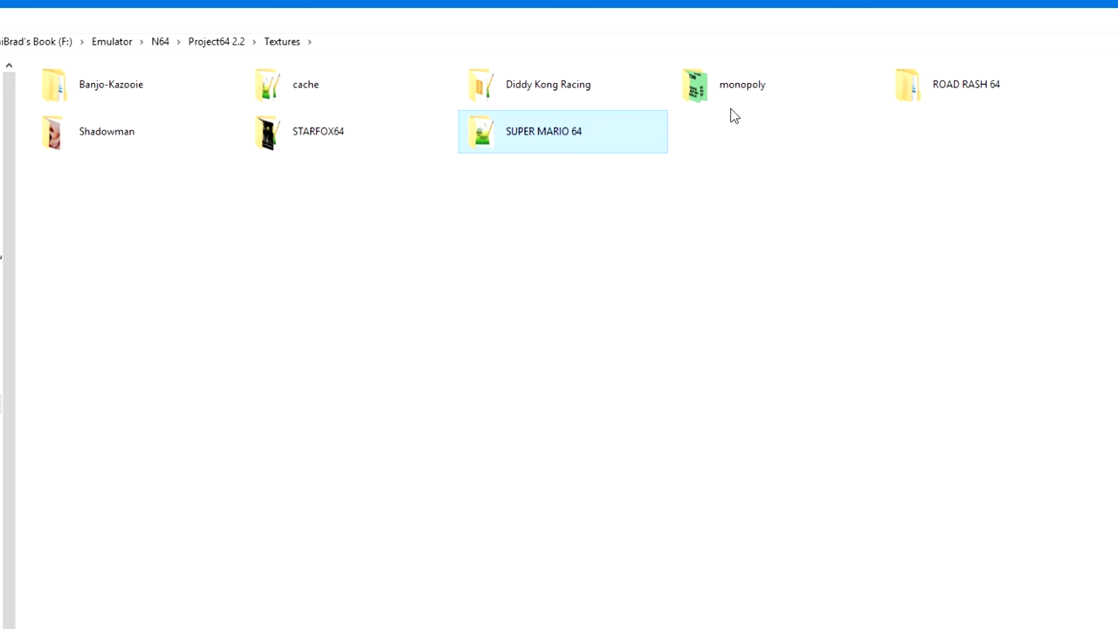
pyautogui.moveTo(732, 109)
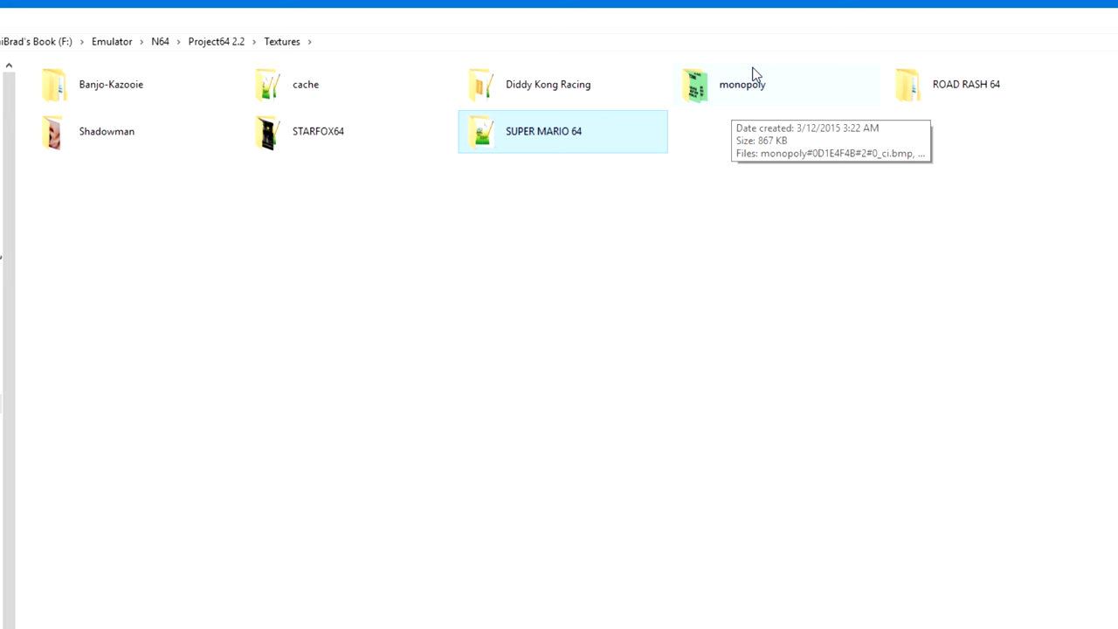
# Step: Go back to the Project64 2.2 folder and restore the LaunchBox Nintendo 64 library window
pyautogui.click(216, 42)
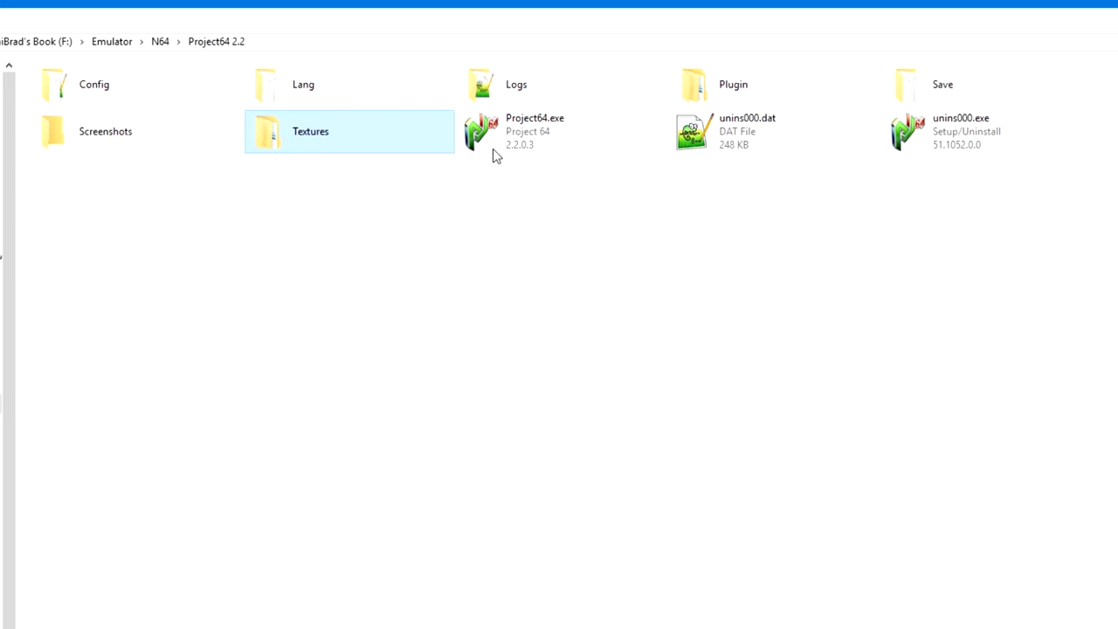
pyautogui.click(1043, 7)
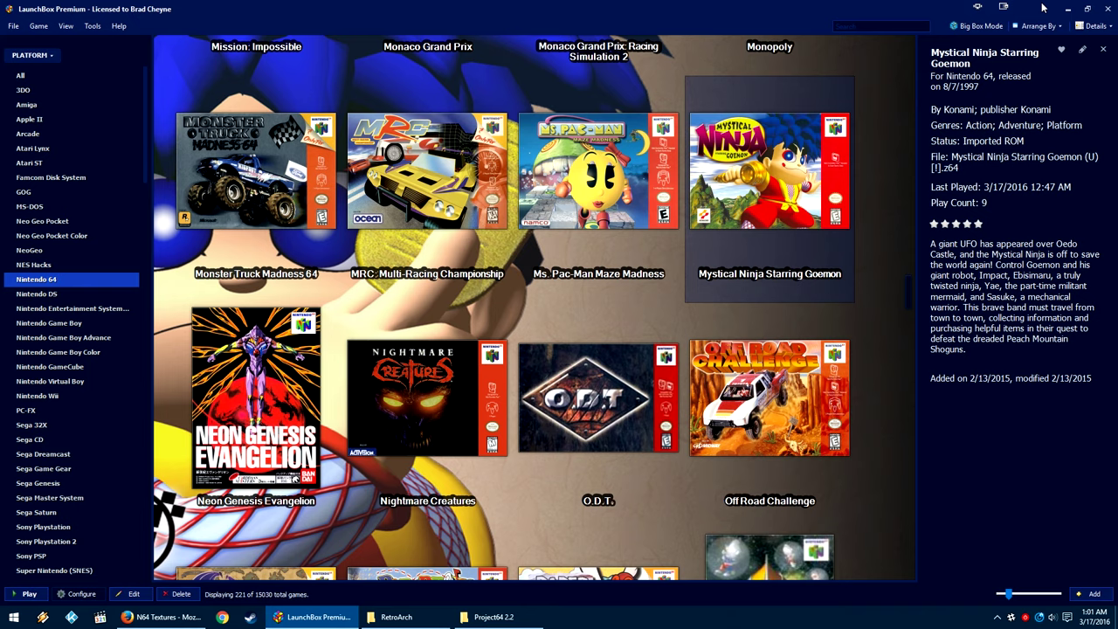